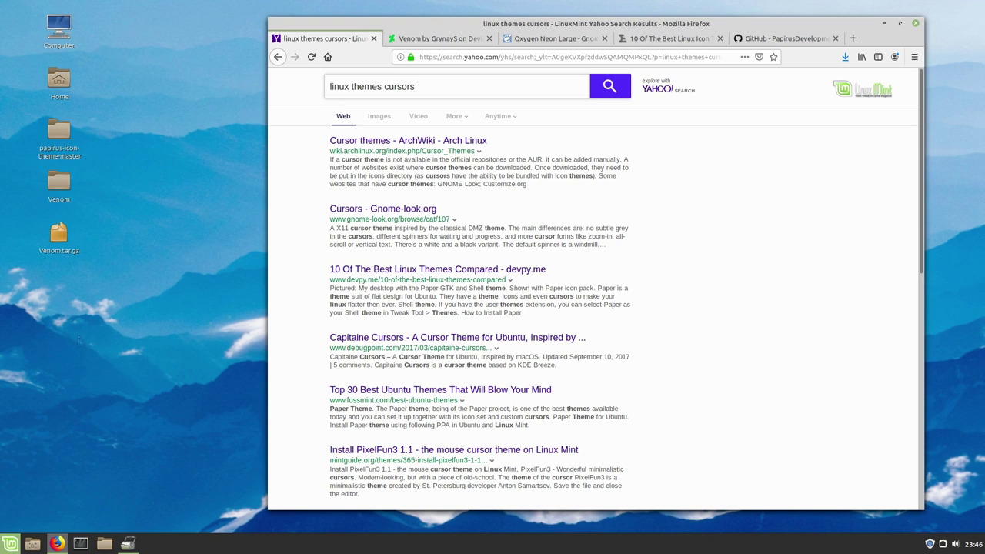
Open the Themes settings, update the out-of-date cache of downloadable themes, and return to the current theme selections
{"action": "left_click", "coordinate": [27, 339]}
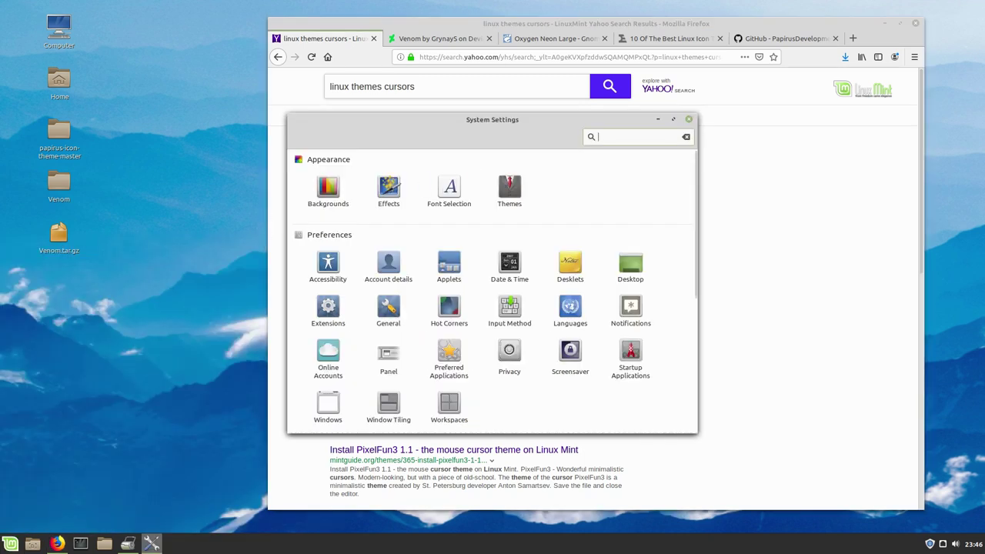
{"action": "left_click", "coordinate": [506, 183]}
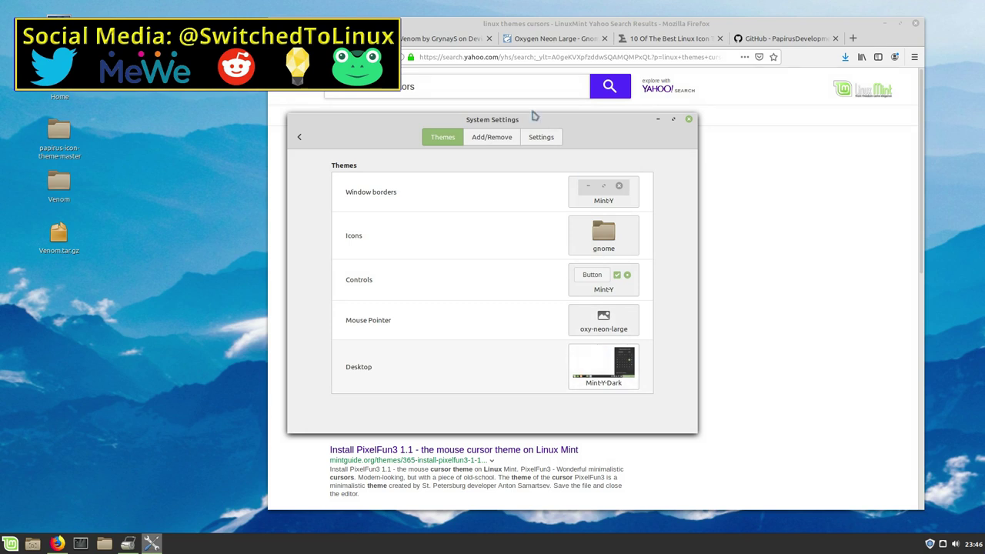
{"action": "left_click", "coordinate": [480, 136]}
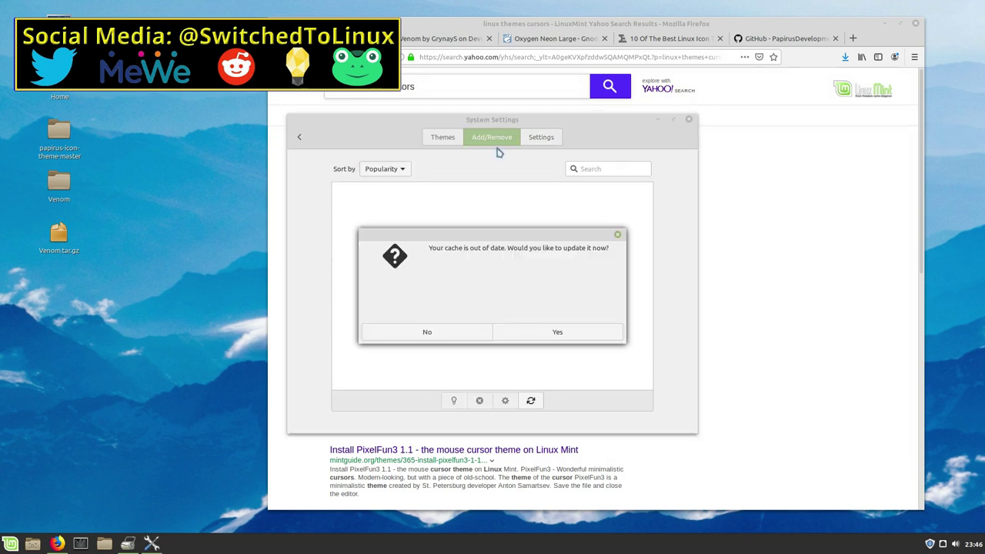
{"action": "left_click", "coordinate": [559, 334]}
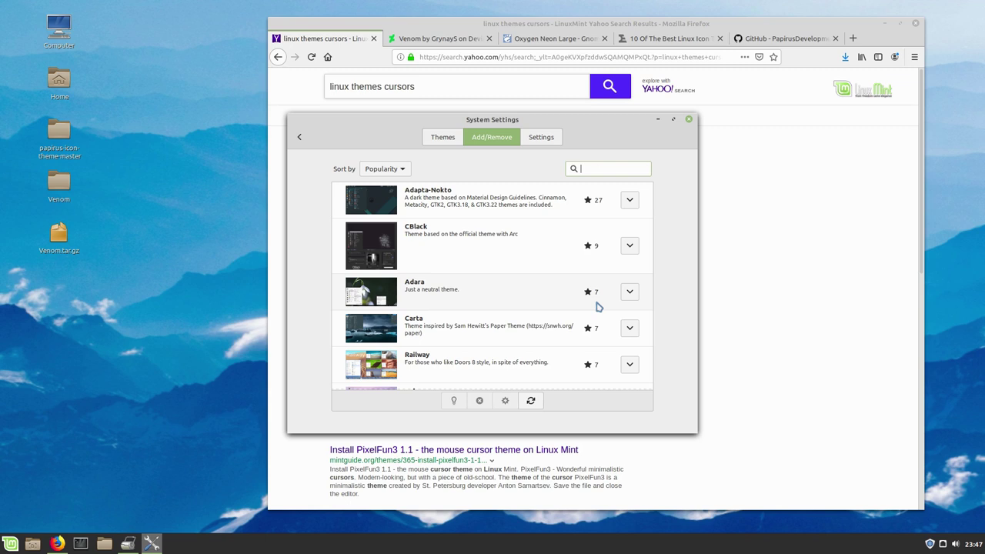
{"action": "left_click", "coordinate": [437, 140]}
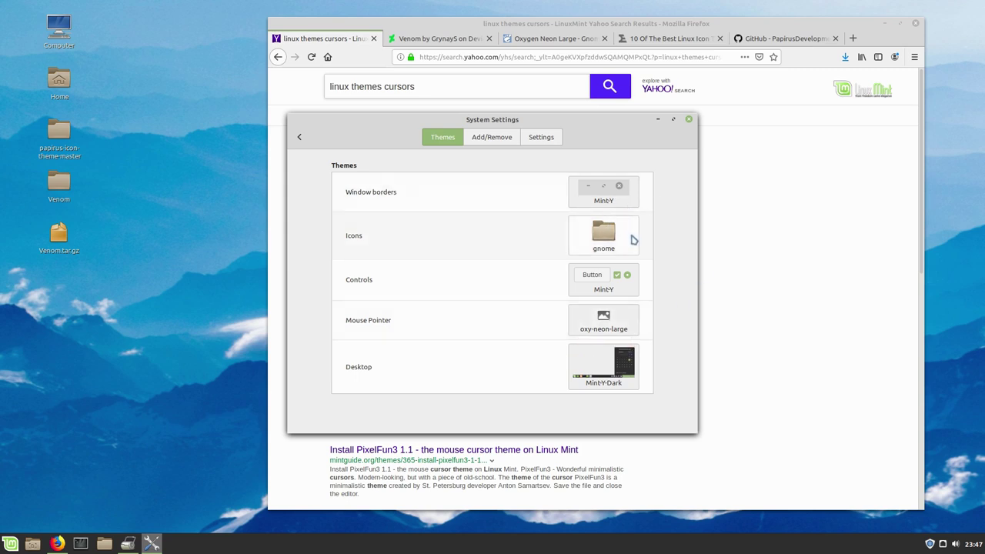
Switch to the Oxygen Neon Large page on Gnome-look.org in Firefox and open the site's Cursors category
{"action": "left_click", "coordinate": [760, 205]}
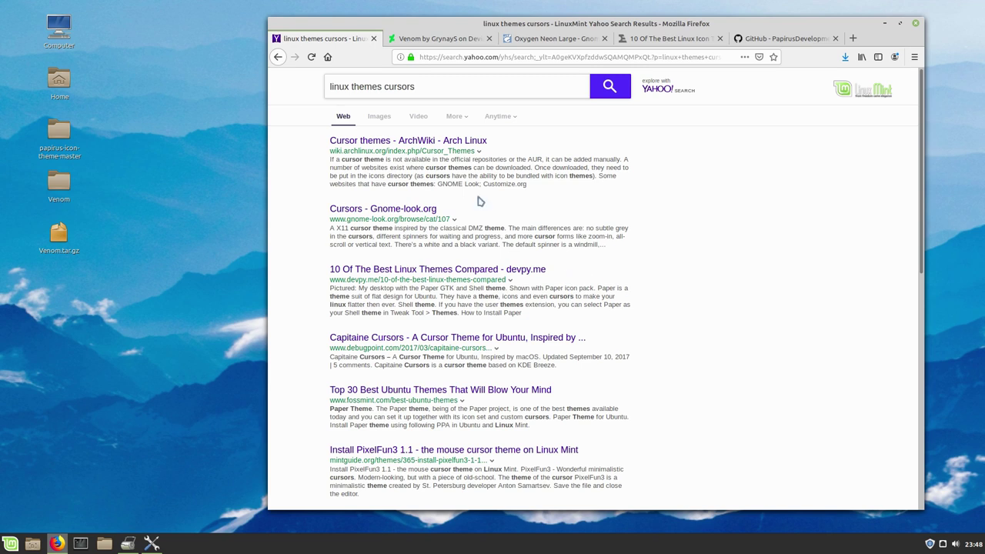
{"action": "left_click", "coordinate": [576, 39]}
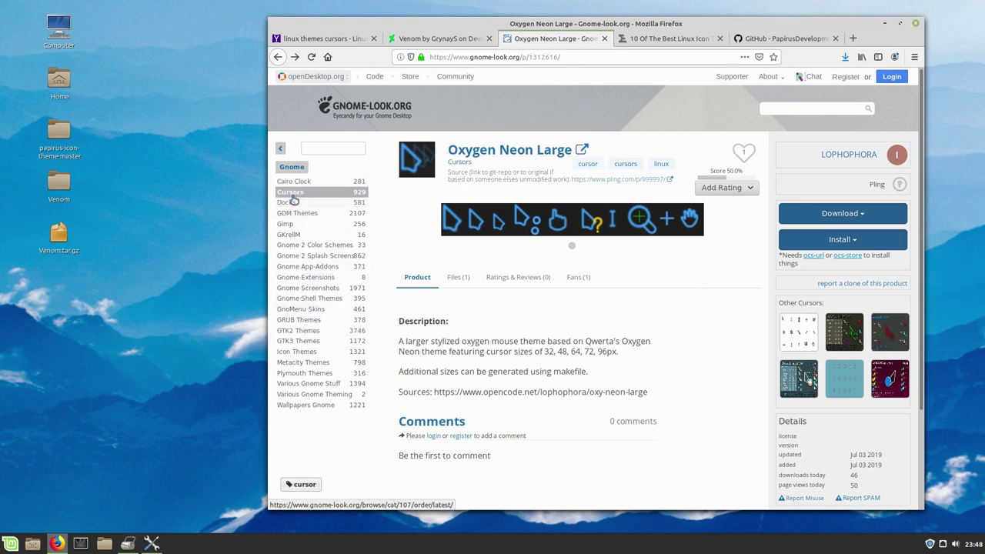
{"action": "left_click", "coordinate": [302, 380]}
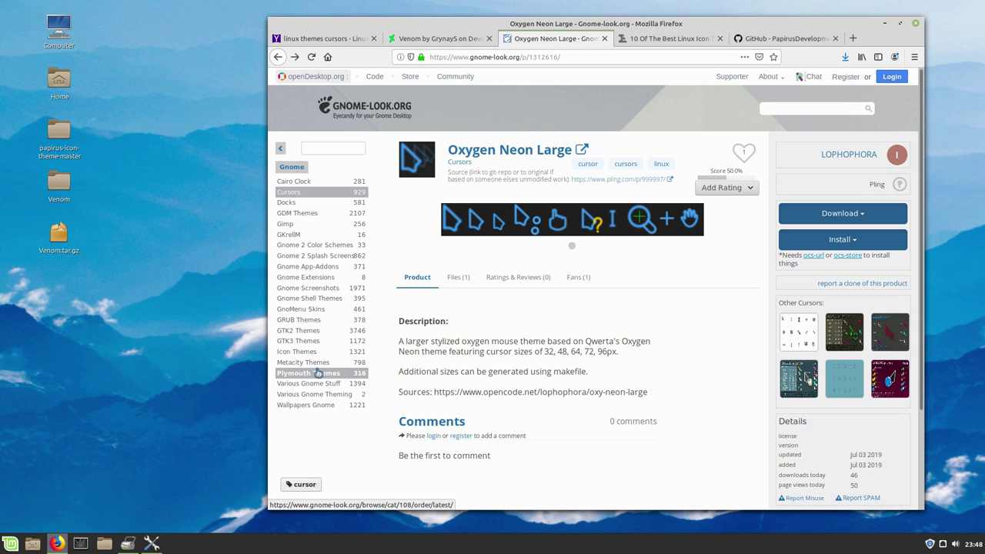
{"action": "left_click", "coordinate": [289, 192]}
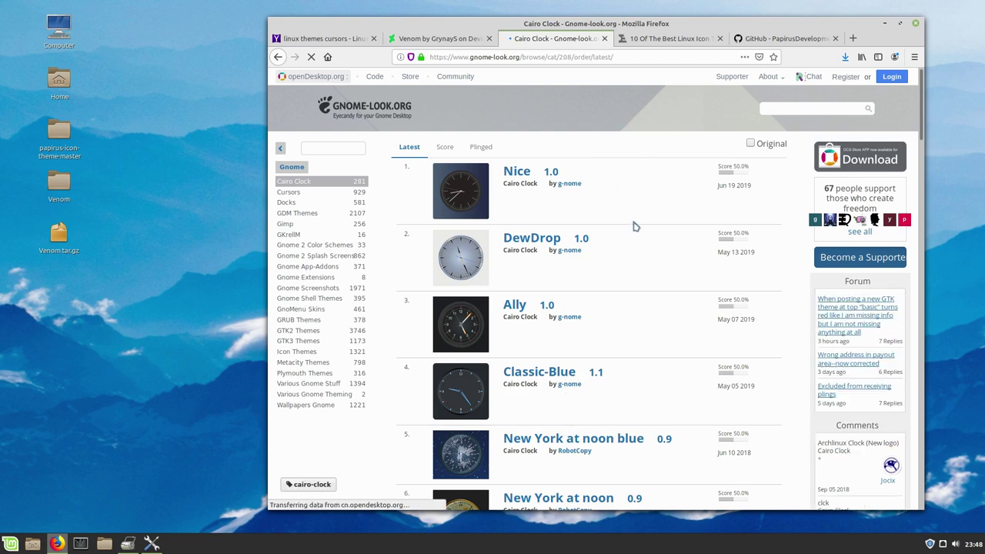
{"action": "scroll", "coordinate": [408, 319], "scroll_direction": "down", "scroll_amount": 3}
{"action": "scroll", "coordinate": [407, 306], "scroll_direction": "up", "scroll_amount": 3}
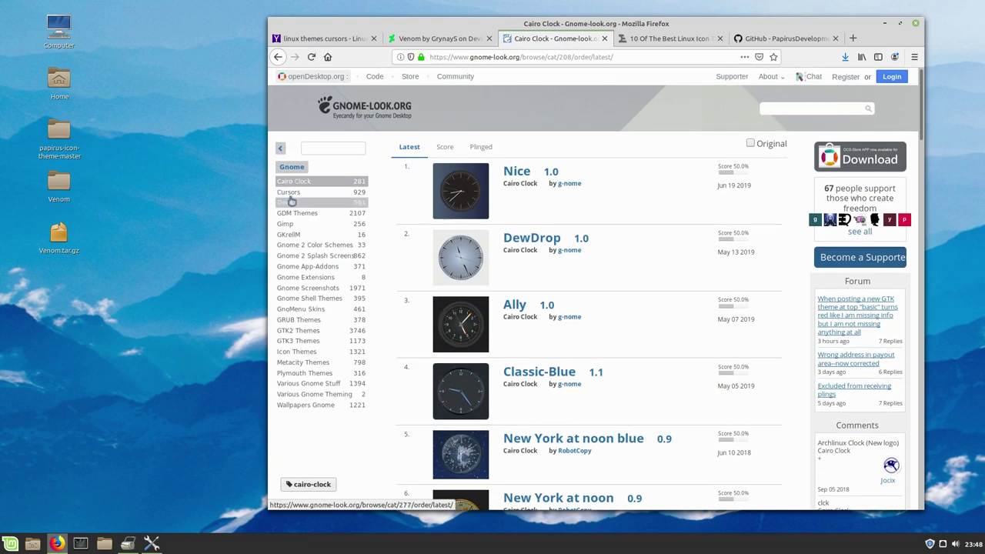
{"action": "left_click", "coordinate": [288, 192]}
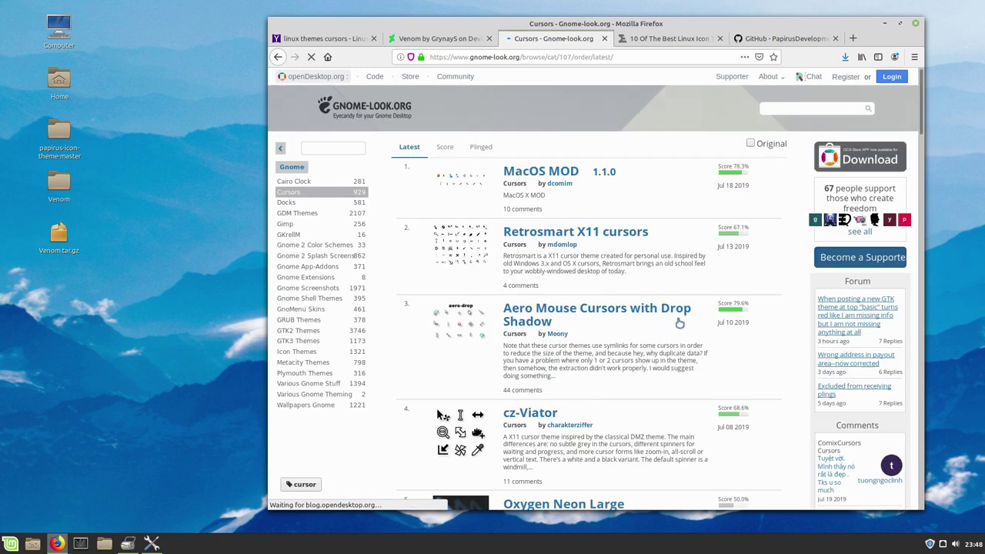
Browse the latest cursor themes and open the Blueflame the Glow cursor page
{"action": "scroll", "coordinate": [676, 323], "scroll_direction": "down", "scroll_amount": 7}
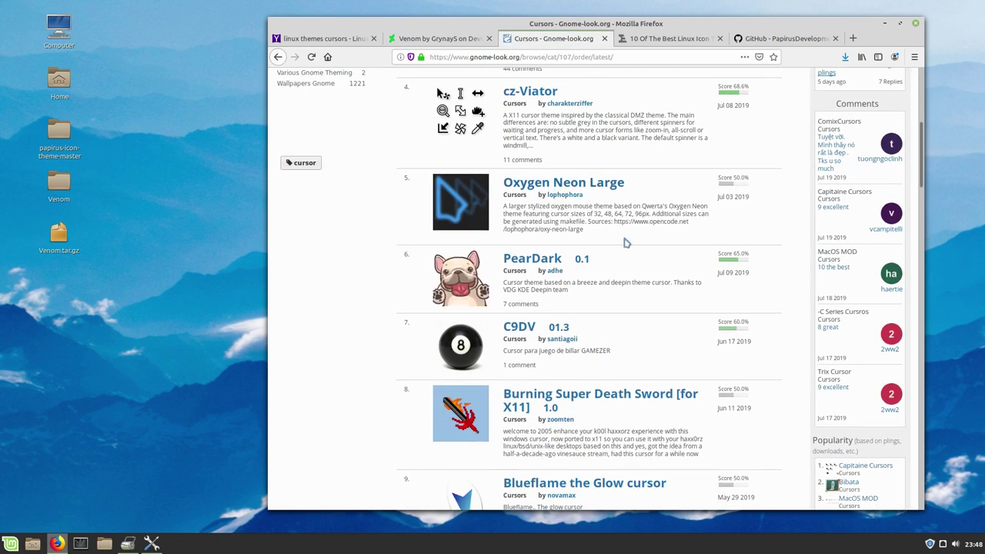
{"action": "scroll", "coordinate": [627, 254], "scroll_direction": "down", "scroll_amount": 5}
{"action": "scroll", "coordinate": [608, 308], "scroll_direction": "down", "scroll_amount": 1}
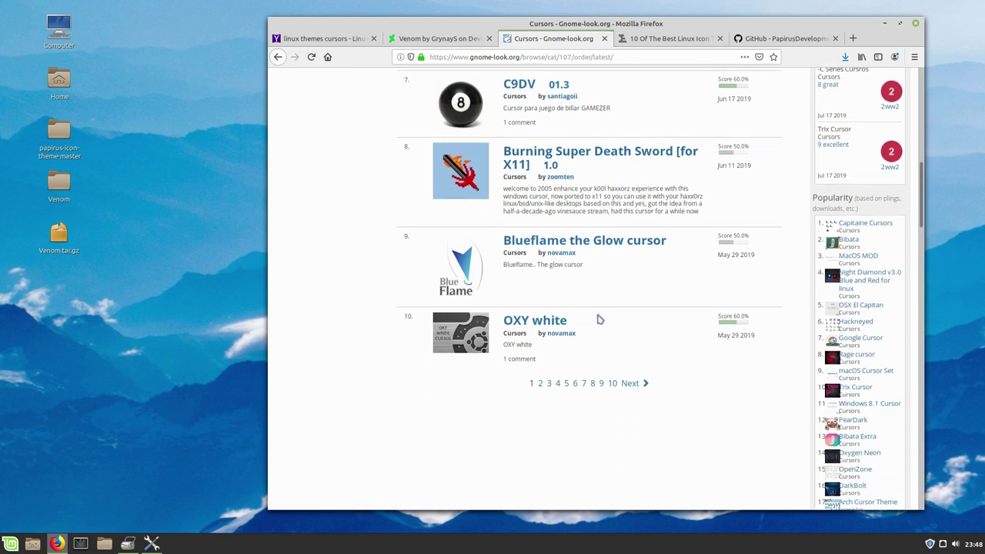
{"action": "left_click", "coordinate": [690, 197]}
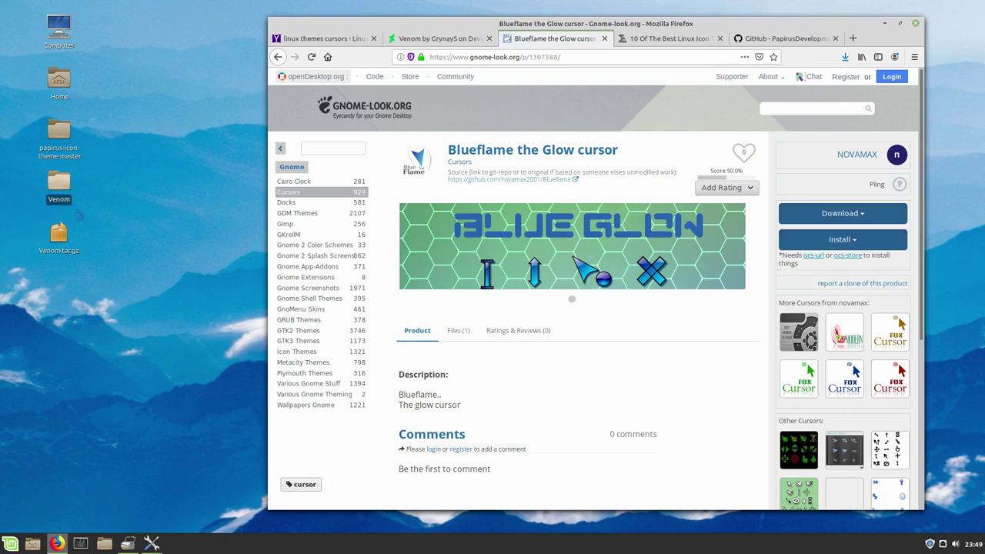
Examine the Blueflame the Glow cursor page, including its description and the files offered for download and install
{"action": "left_click", "coordinate": [58, 183]}
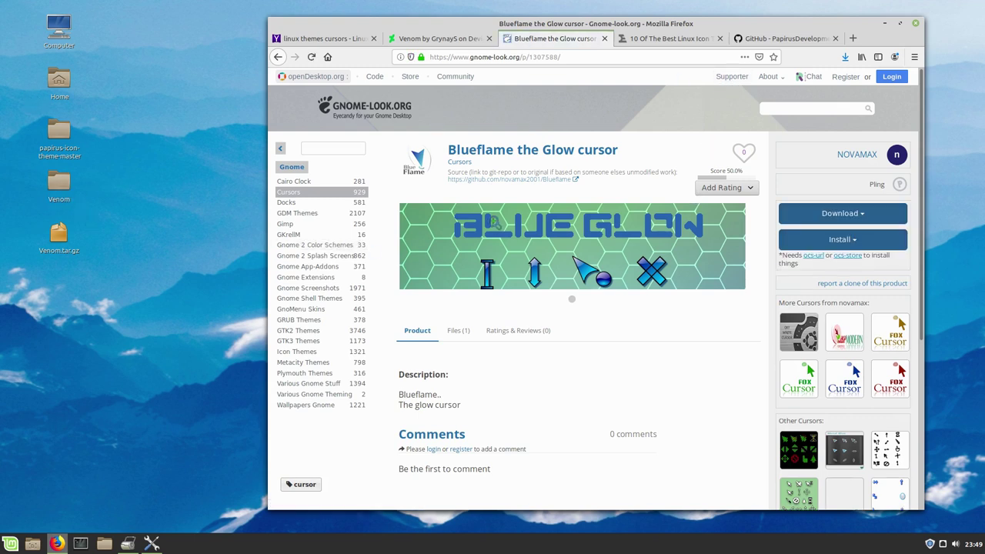
{"action": "scroll", "coordinate": [710, 300], "scroll_direction": "down", "scroll_amount": 3}
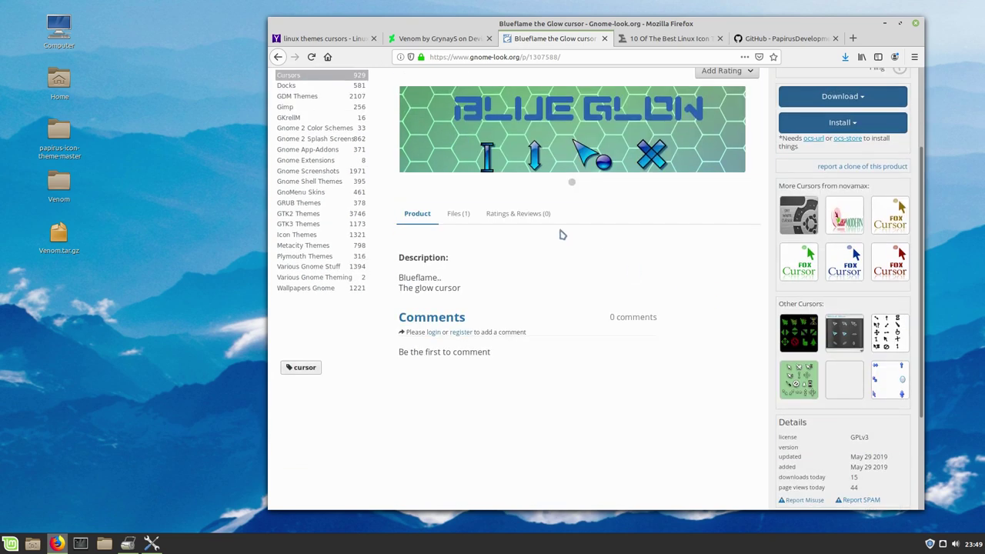
{"action": "scroll", "coordinate": [575, 242], "scroll_direction": "up", "scroll_amount": 3}
{"action": "scroll", "coordinate": [534, 326], "scroll_direction": "down", "scroll_amount": 3}
{"action": "scroll", "coordinate": [582, 330], "scroll_direction": "up", "scroll_amount": 3}
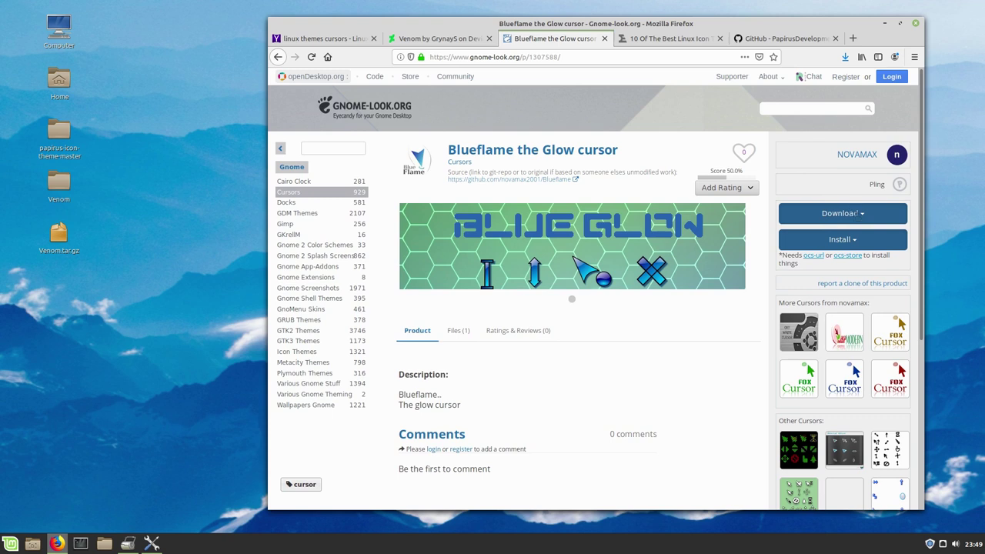
{"action": "left_click", "coordinate": [885, 217]}
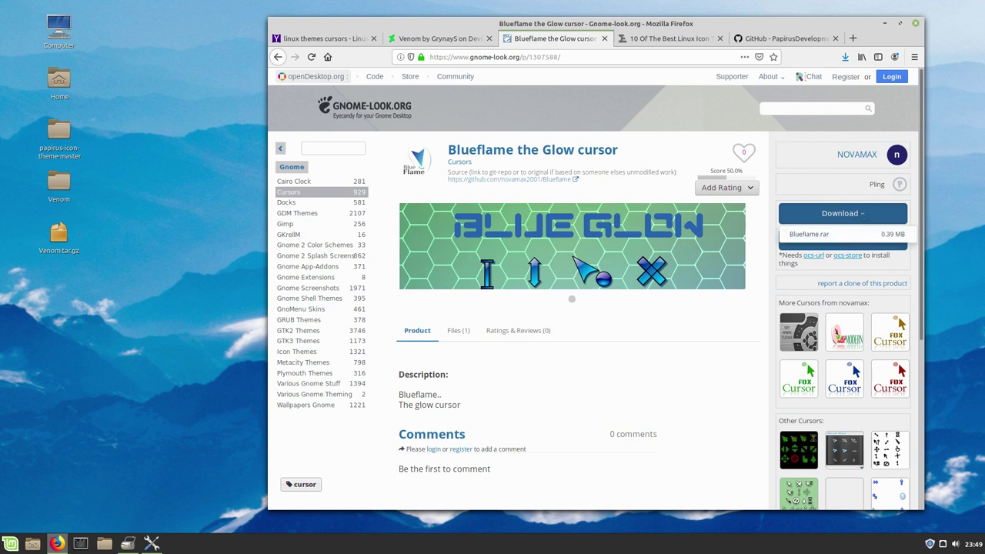
{"action": "left_click", "coordinate": [860, 240]}
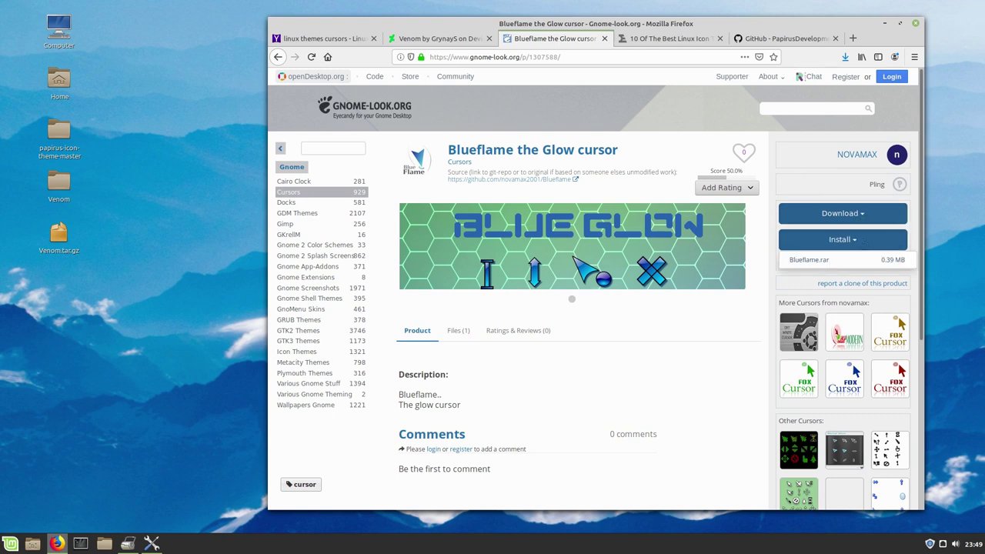
{"action": "left_click", "coordinate": [868, 213]}
{"action": "left_click", "coordinate": [867, 214]}
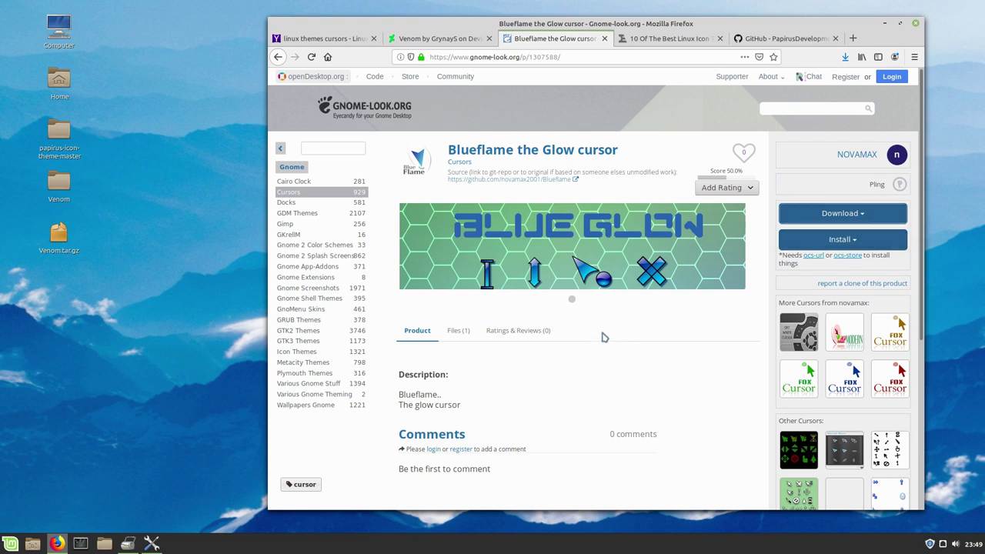
{"action": "scroll", "coordinate": [532, 399], "scroll_direction": "down", "scroll_amount": 1}
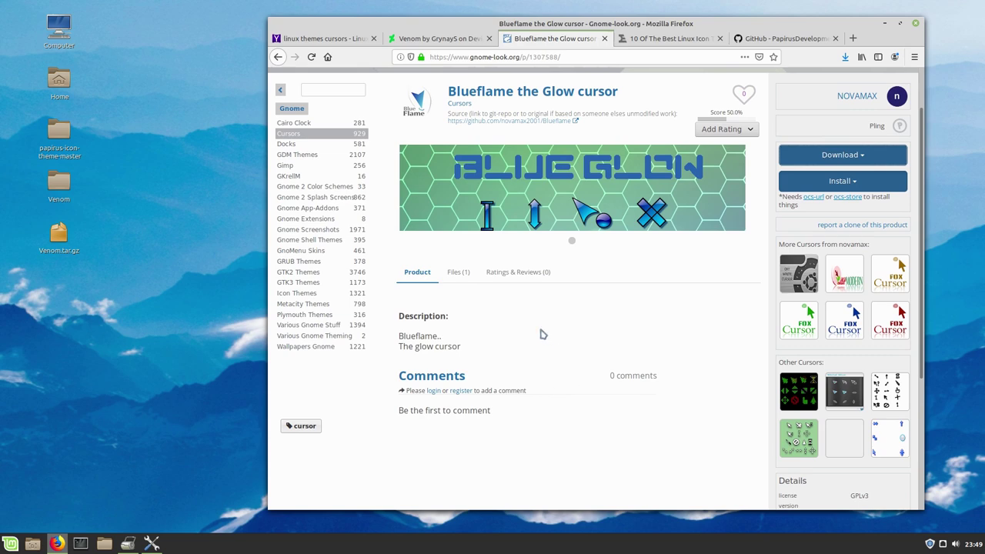
{"action": "scroll", "coordinate": [539, 336], "scroll_direction": "down", "scroll_amount": 2}
{"action": "scroll", "coordinate": [538, 336], "scroll_direction": "up", "scroll_amount": 3}
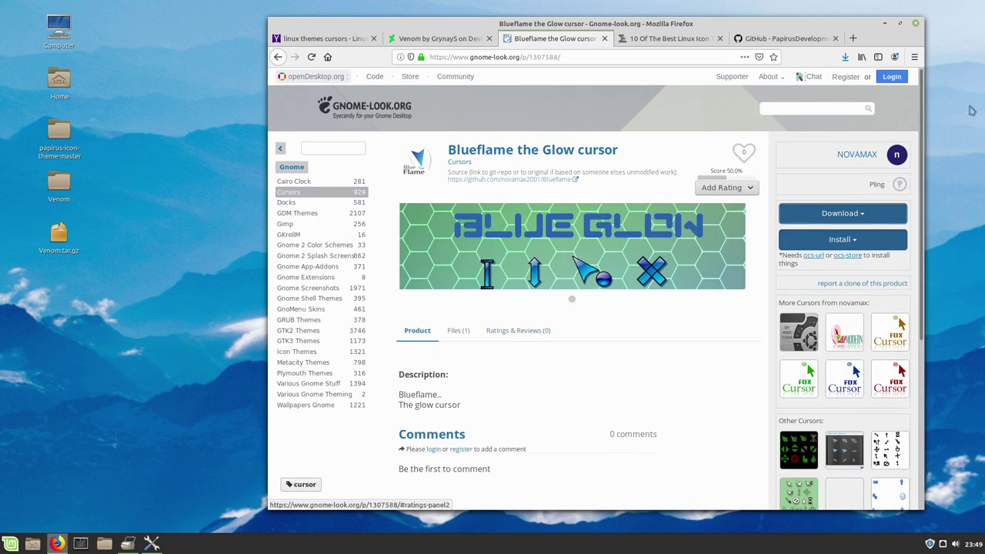
Download Blueflame.rar, opening it with Archive Manager, and extract its BlueGlow folder to the desktop
{"action": "left_click", "coordinate": [860, 220]}
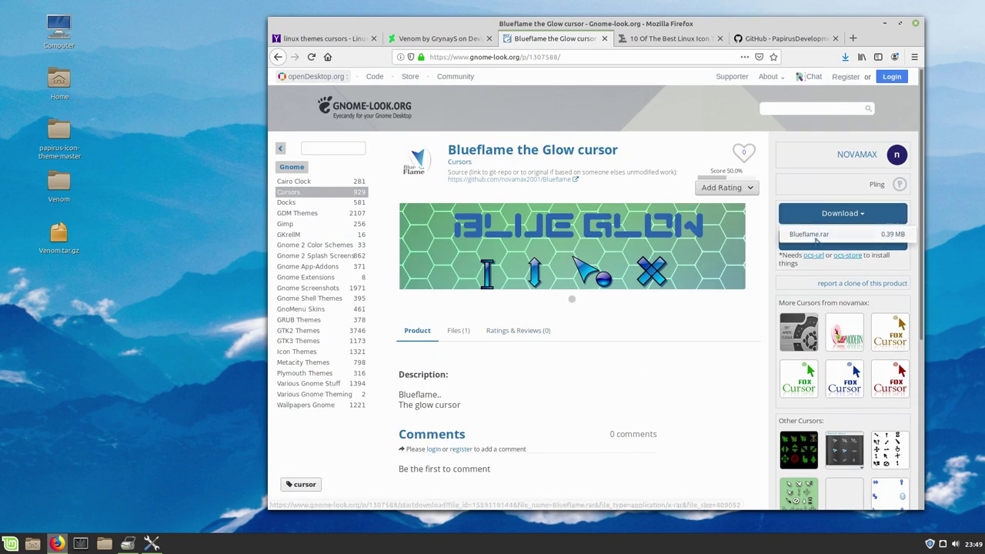
{"action": "left_click", "coordinate": [816, 242]}
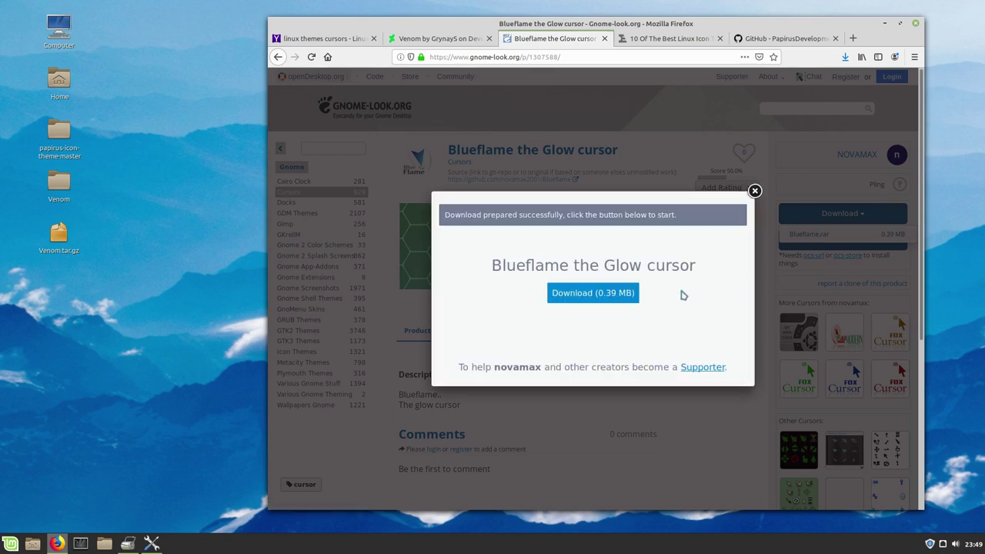
{"action": "left_click", "coordinate": [615, 299]}
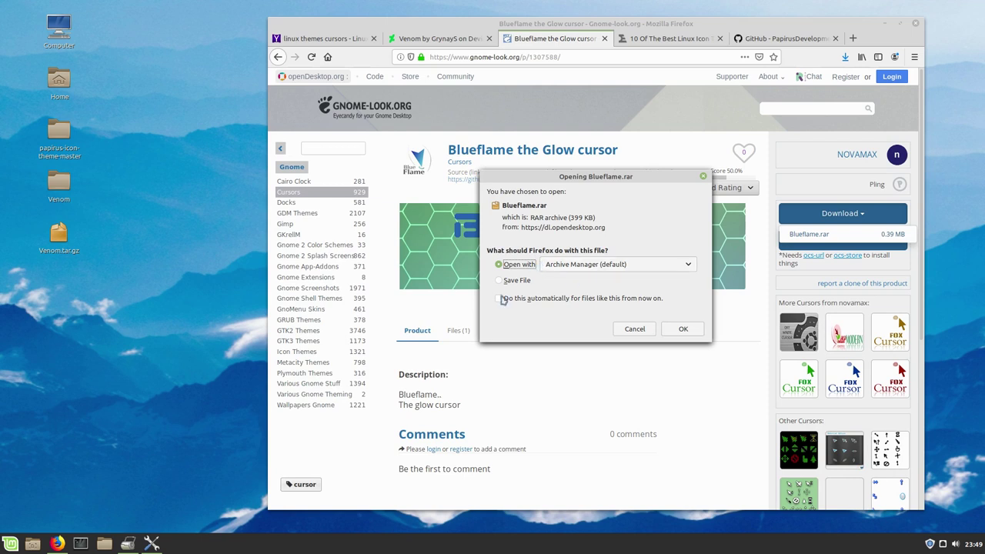
{"action": "left_click", "coordinate": [692, 331]}
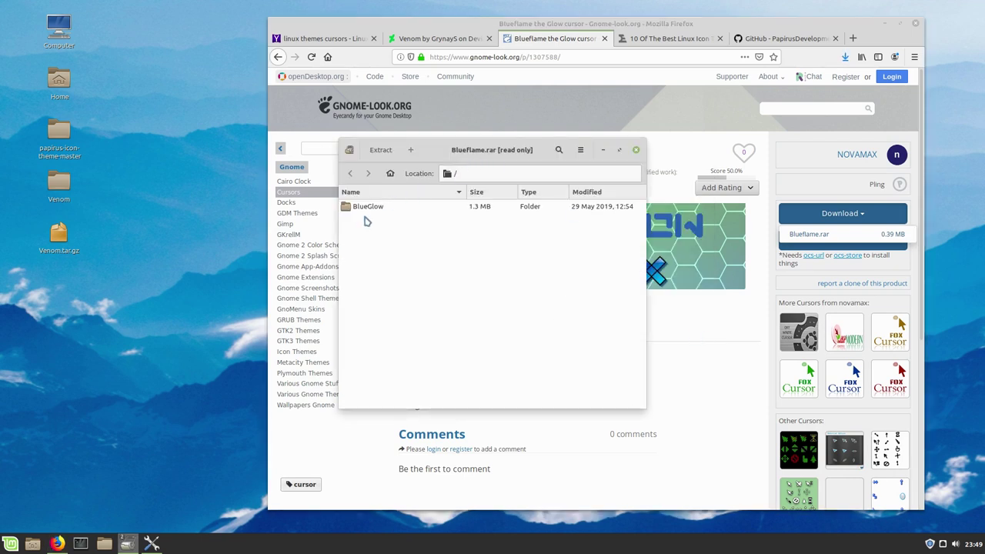
{"action": "left_click", "coordinate": [369, 210]}
{"action": "left_click_drag", "start_coordinate": [266, 251], "coordinate": [64, 336]}
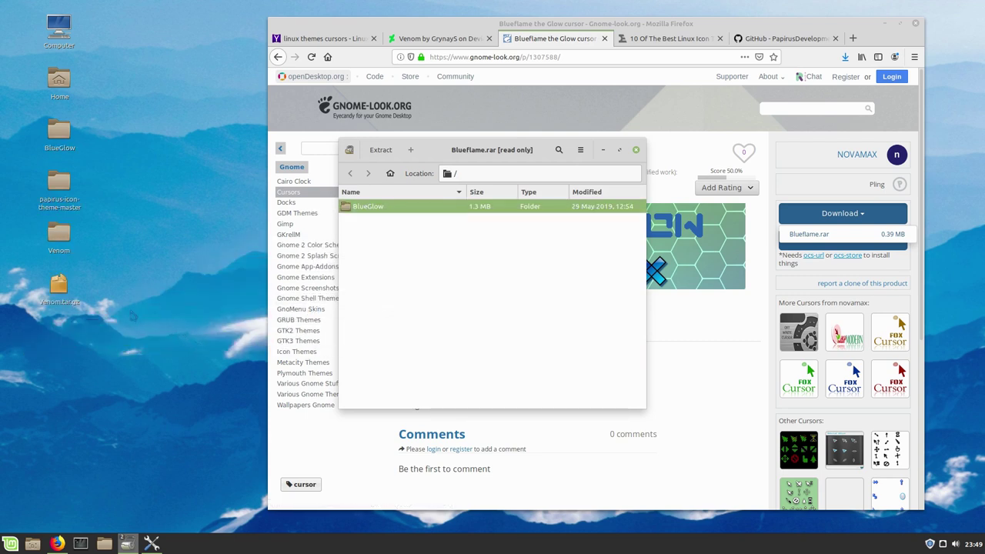
Turn off auto-arrange for the desktop icons and move the BlueGlow folder below Venom.tar.gz
{"action": "right_click", "coordinate": [202, 209]}
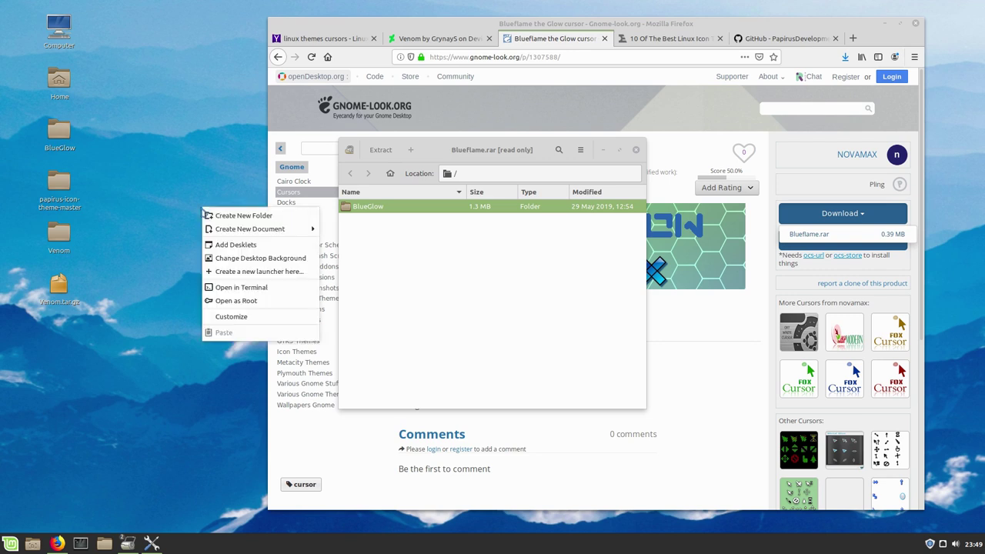
{"action": "left_click", "coordinate": [262, 317]}
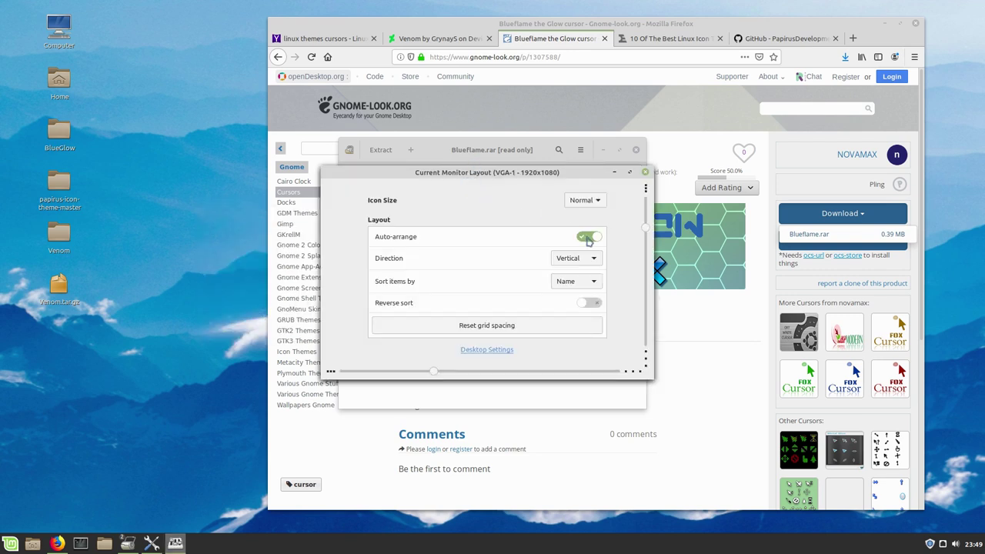
{"action": "left_click", "coordinate": [644, 171]}
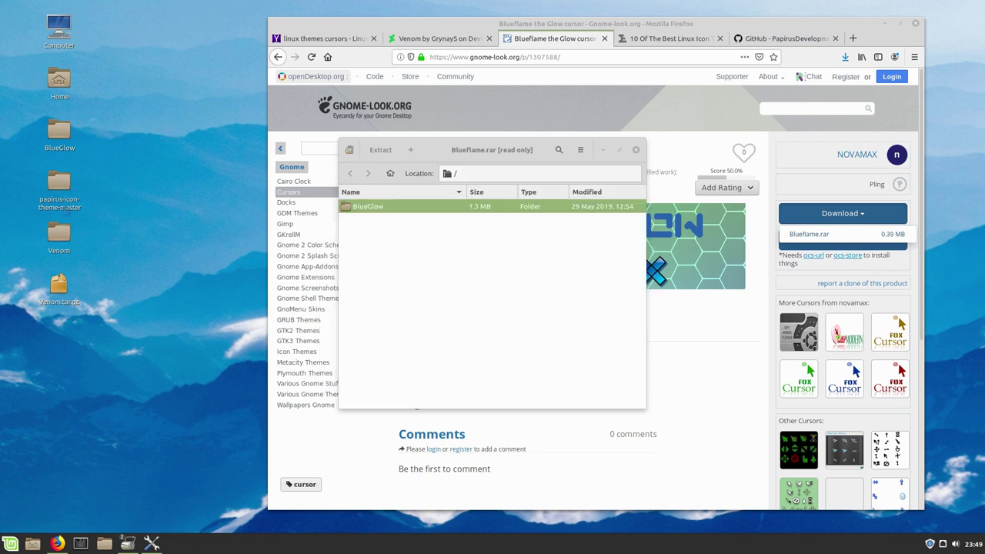
{"action": "left_click_drag", "start_coordinate": [154, 113], "coordinate": [119, 350]}
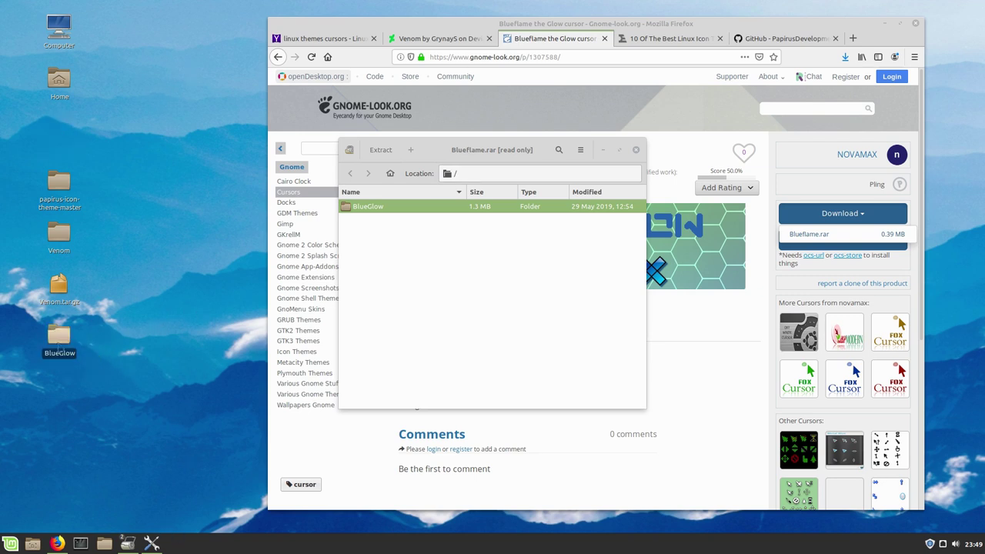
Open the BlueGlow folder on the desktop and view the contents of its index.theme file
{"action": "double_click", "coordinate": [59, 342]}
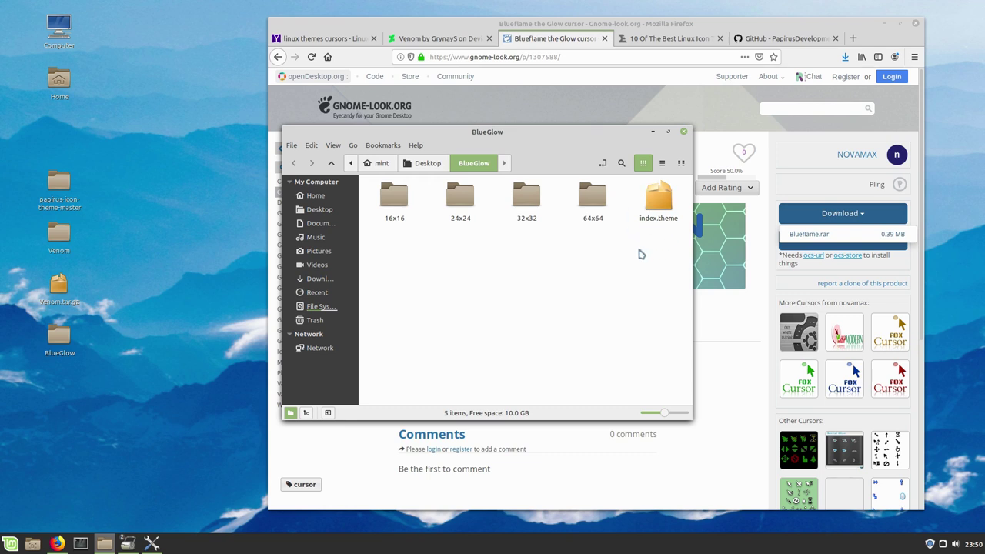
{"action": "double_click", "coordinate": [657, 219]}
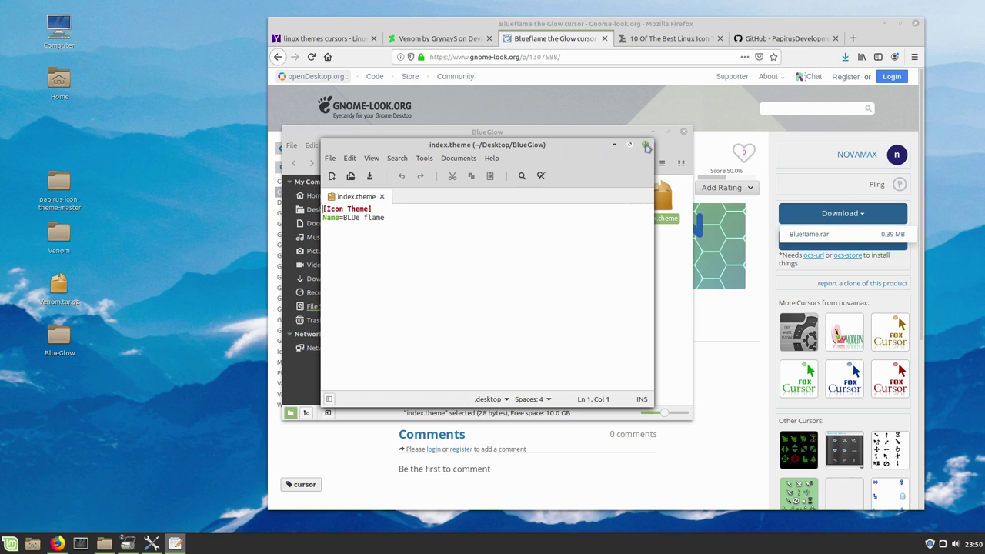
{"action": "left_click", "coordinate": [644, 144]}
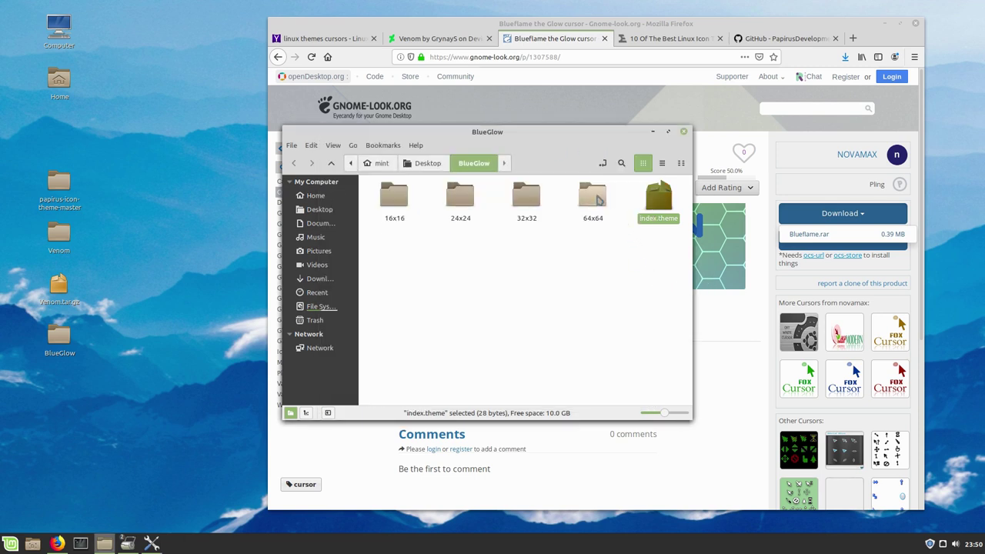
Look through the cursor files in BlueGlow's 16x16 folder and return to the BlueGlow folder
{"action": "double_click", "coordinate": [394, 198]}
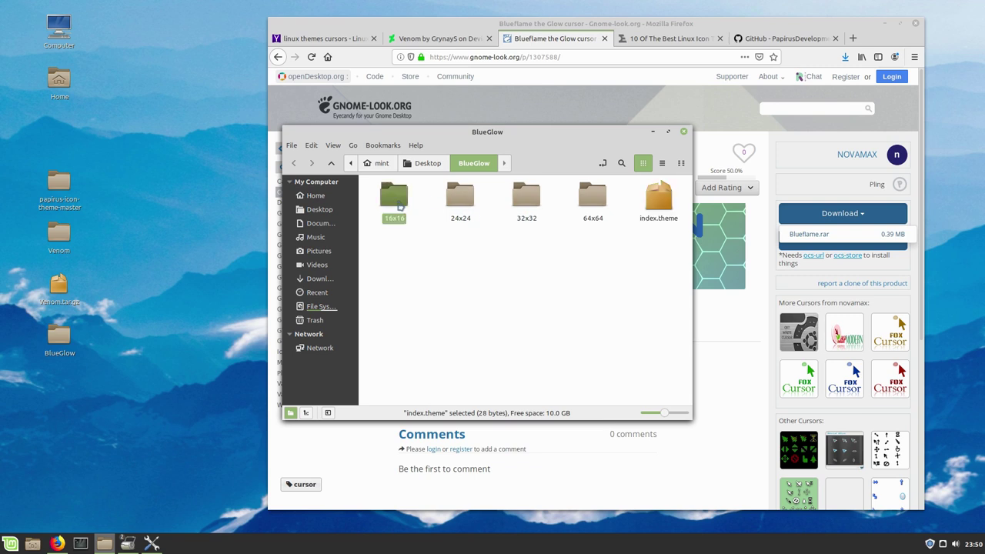
{"action": "scroll", "coordinate": [565, 288], "scroll_direction": "down", "scroll_amount": 3}
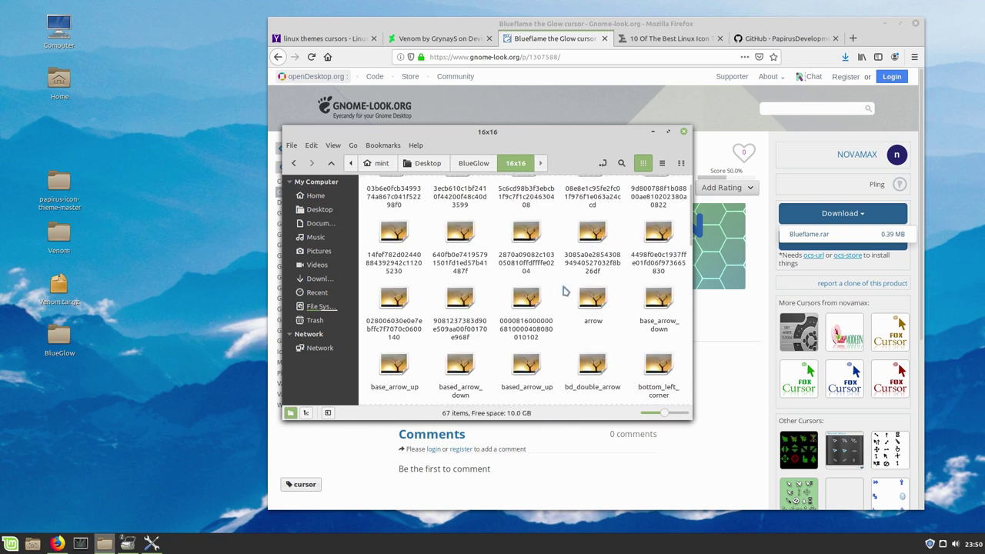
{"action": "left_click", "coordinate": [597, 343]}
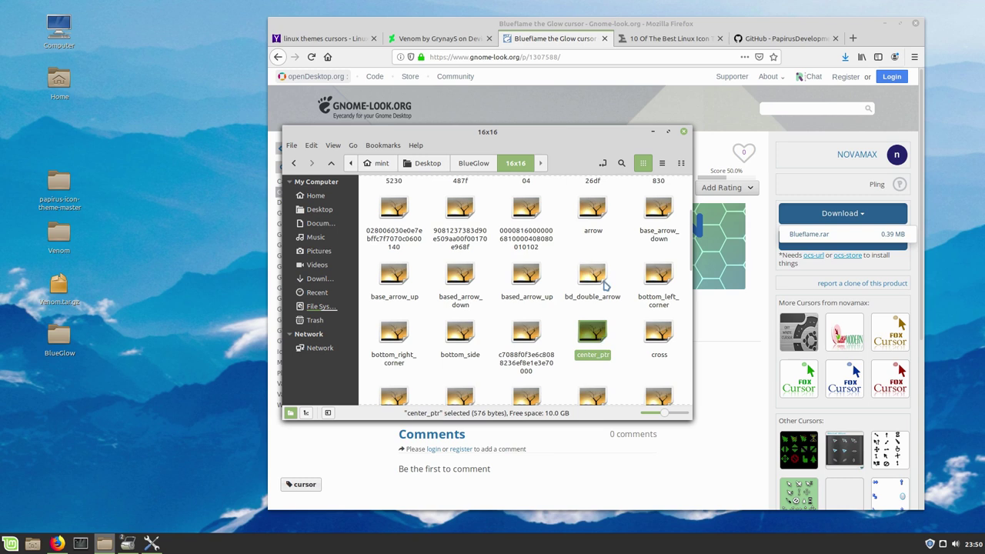
{"action": "scroll", "coordinate": [588, 285], "scroll_direction": "up", "scroll_amount": 3}
{"action": "left_click", "coordinate": [485, 167]}
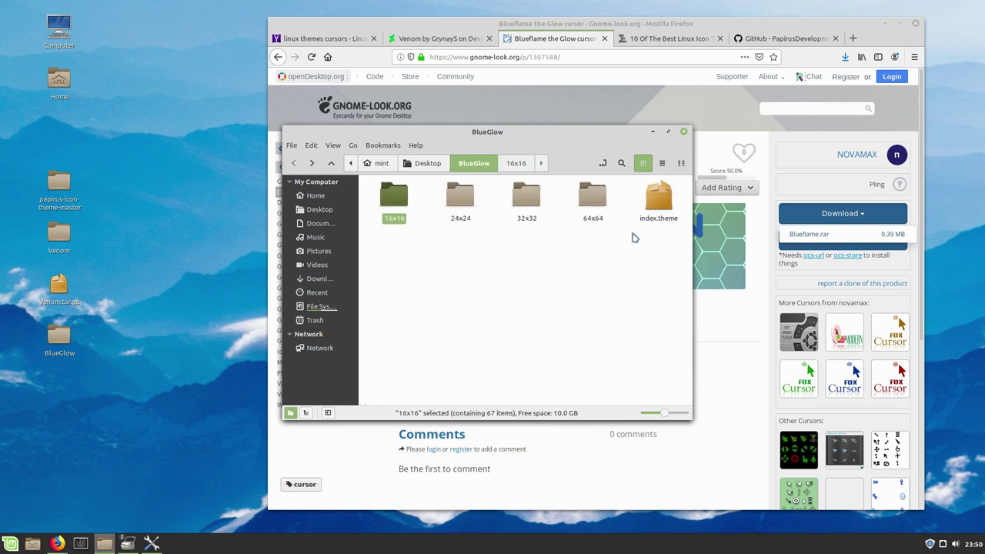
View the arrow cursor from BlueGlow's 64x64 folder in GIMP, and return to the folder's file list
{"action": "double_click", "coordinate": [592, 198]}
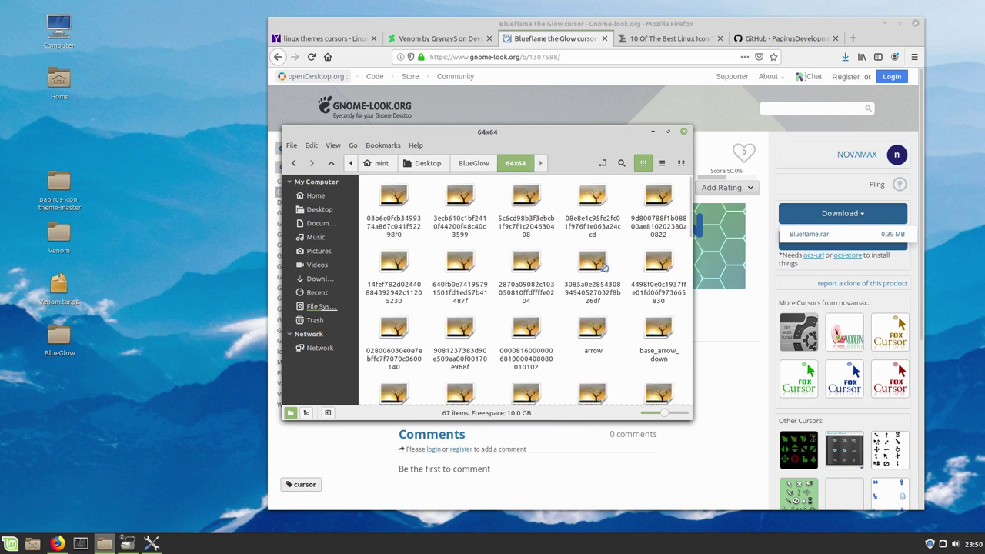
{"action": "scroll", "coordinate": [604, 268], "scroll_direction": "down", "scroll_amount": 2}
{"action": "left_click", "coordinate": [597, 273]}
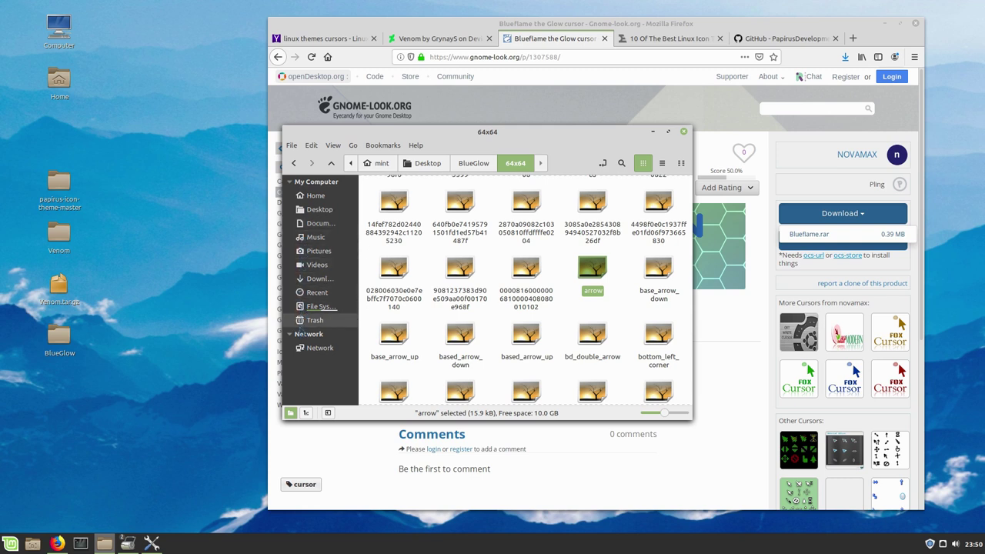
{"action": "double_click", "coordinate": [596, 273]}
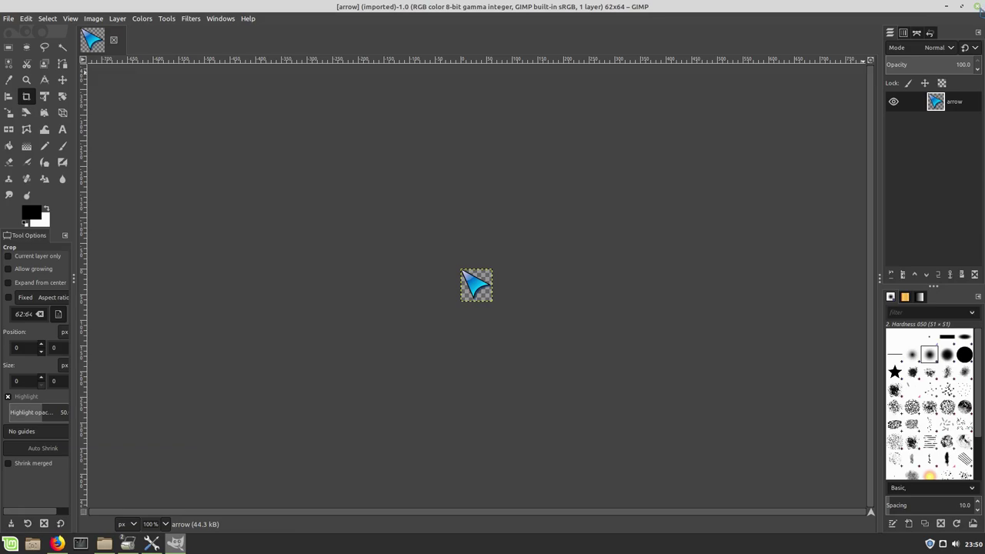
{"action": "key", "text": "ctrl+q"}
{"action": "scroll", "coordinate": [633, 351], "scroll_direction": "down", "scroll_amount": 2}
{"action": "scroll", "coordinate": [633, 353], "scroll_direction": "up", "scroll_amount": 1}
{"action": "scroll", "coordinate": [633, 354], "scroll_direction": "up", "scroll_amount": 2}
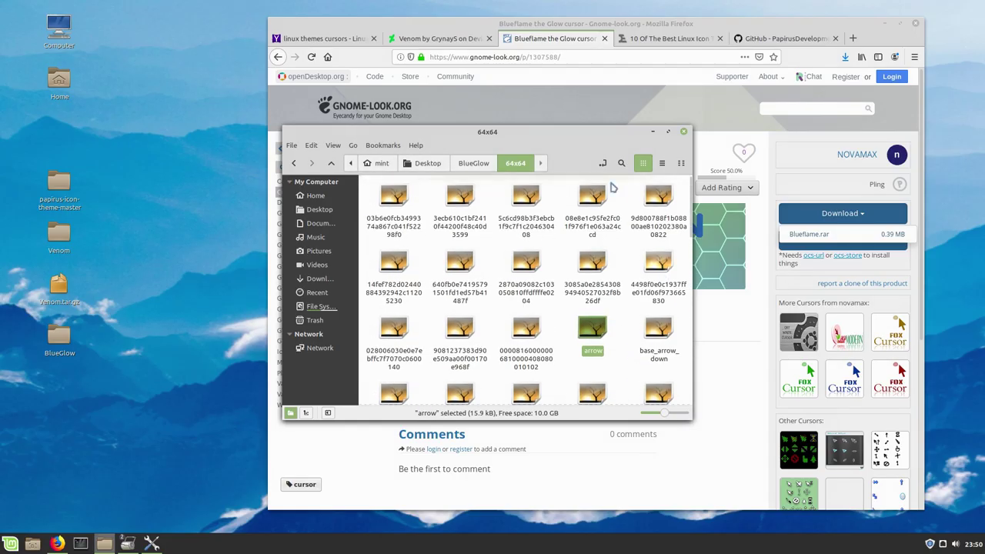
Close the BlueGlow folder and Blueflame.rar archive windows, and open a new file manager window showing the home folder
{"action": "left_click", "coordinate": [684, 132]}
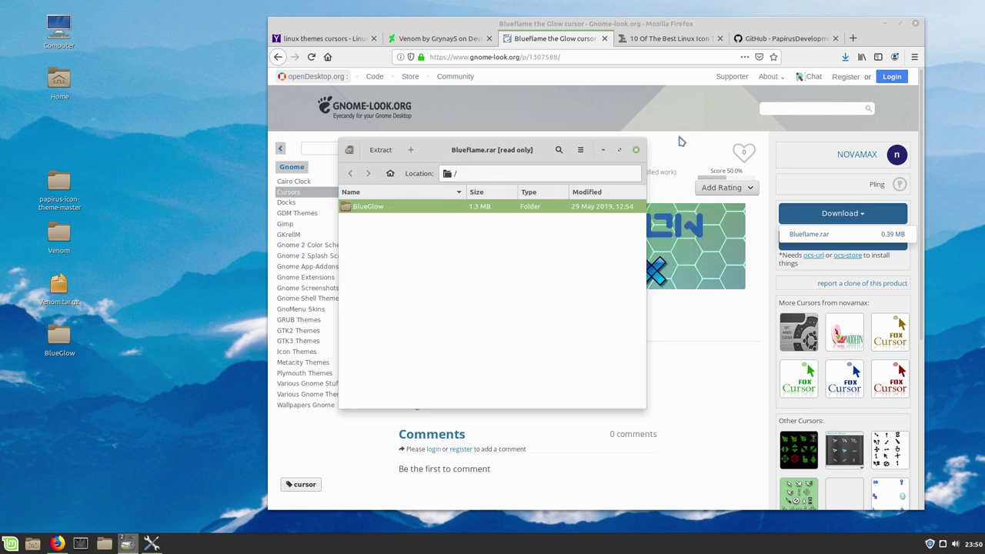
{"action": "left_click", "coordinate": [637, 151]}
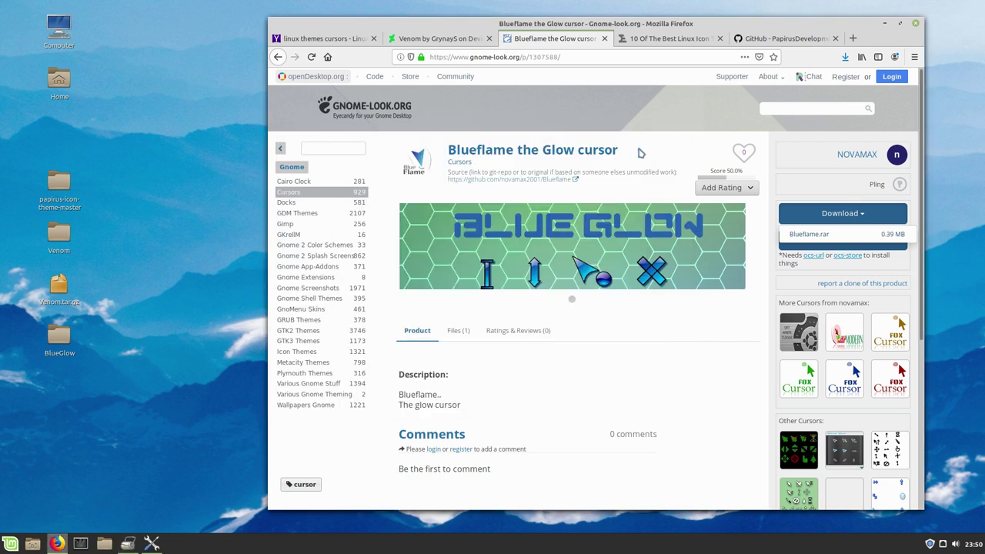
{"action": "left_click", "coordinate": [104, 543]}
{"action": "left_click_drag", "start_coordinate": [493, 136], "coordinate": [654, 41]}
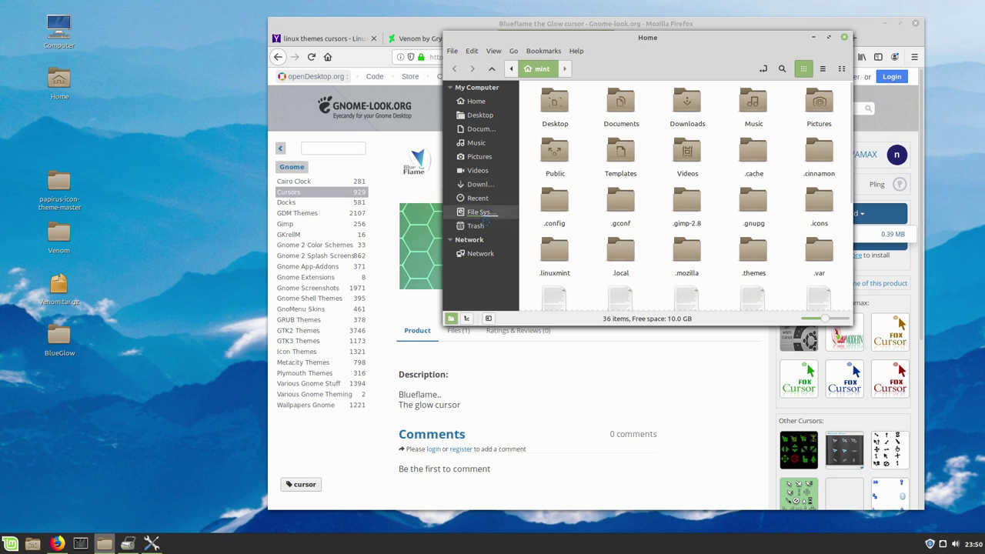
Open the /usr/share/icons folder from the file system root, enlarging the file manager window
{"action": "left_click", "coordinate": [482, 216]}
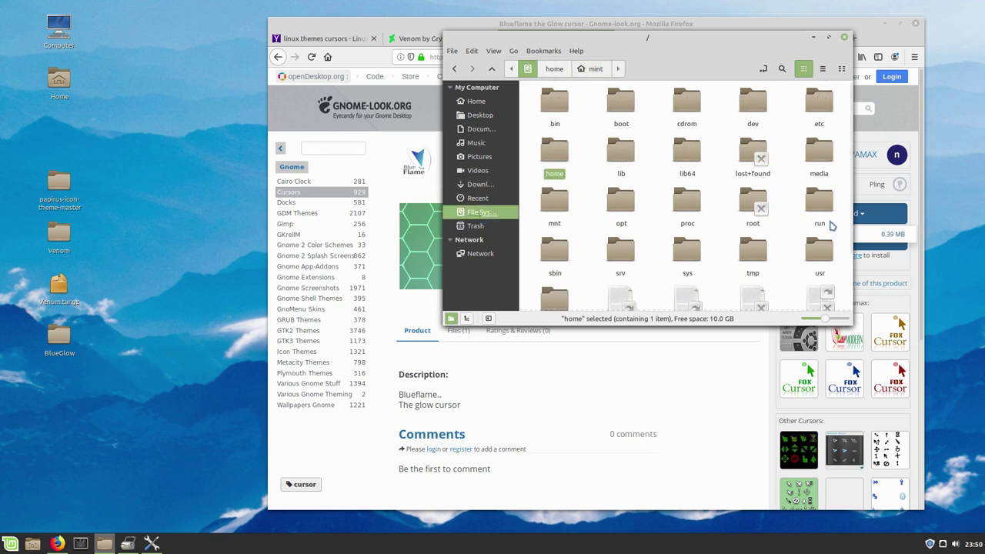
{"action": "left_click", "coordinate": [818, 258]}
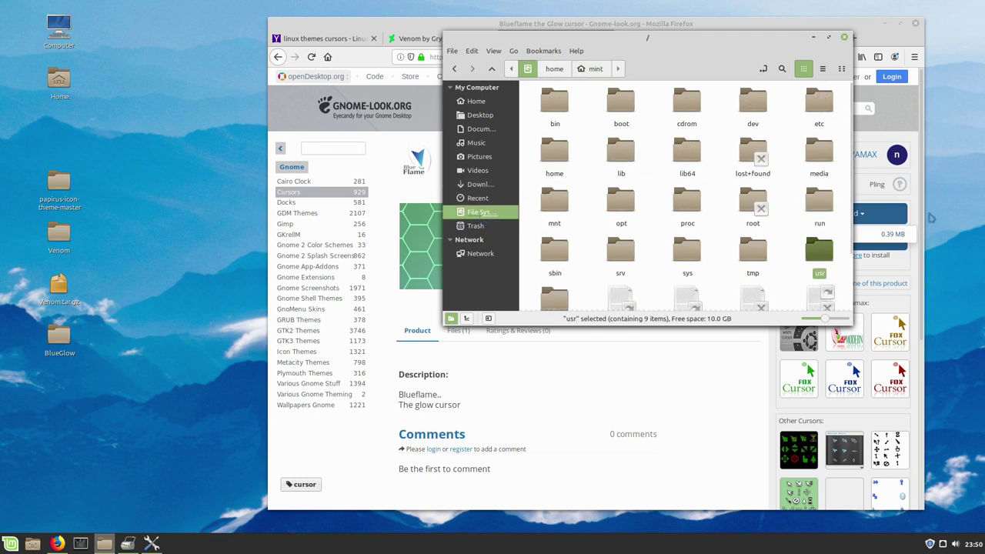
{"action": "double_click", "coordinate": [826, 258]}
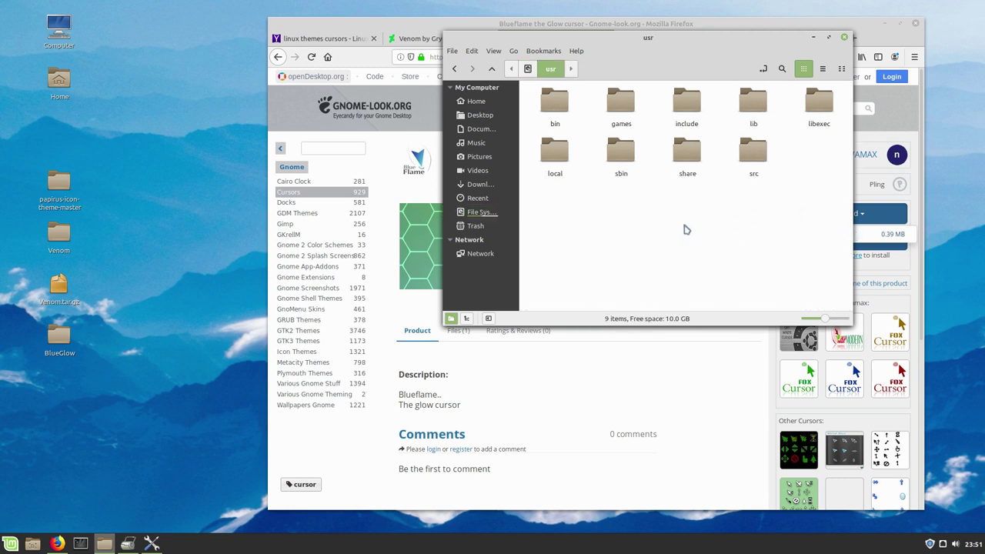
{"action": "double_click", "coordinate": [687, 150]}
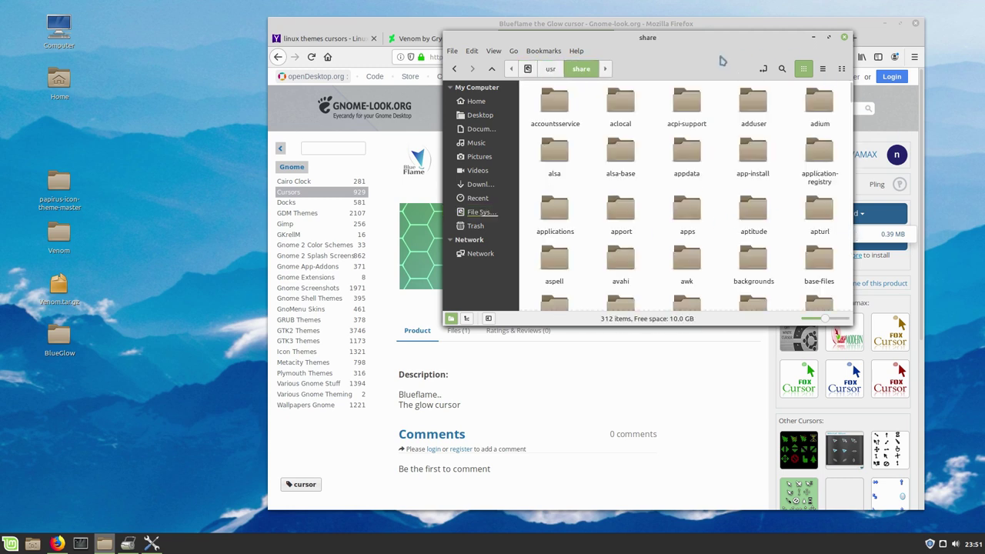
{"action": "left_click_drag", "start_coordinate": [703, 40], "coordinate": [682, 16]}
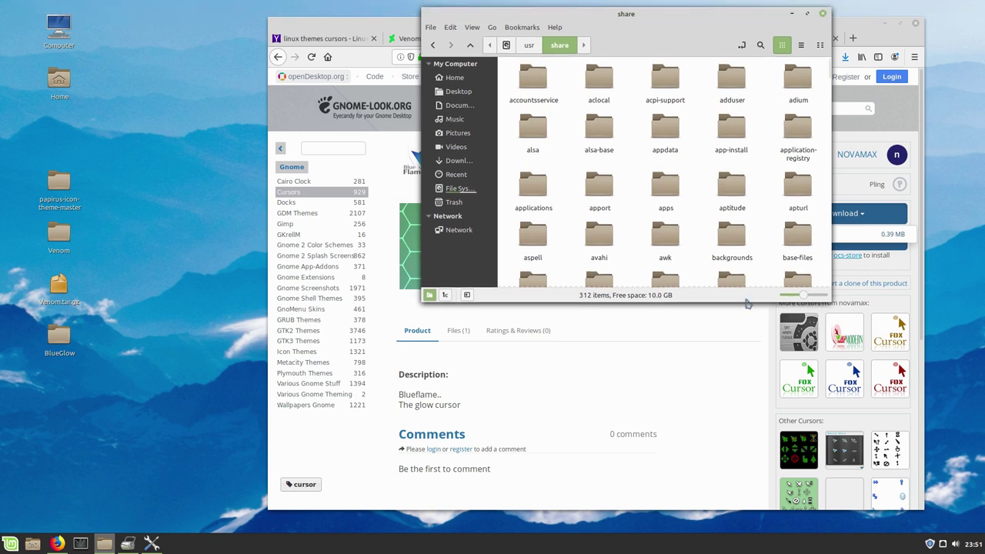
{"action": "left_click_drag", "start_coordinate": [751, 301], "coordinate": [729, 510]}
{"action": "scroll", "coordinate": [724, 315], "scroll_direction": "down", "scroll_amount": 15}
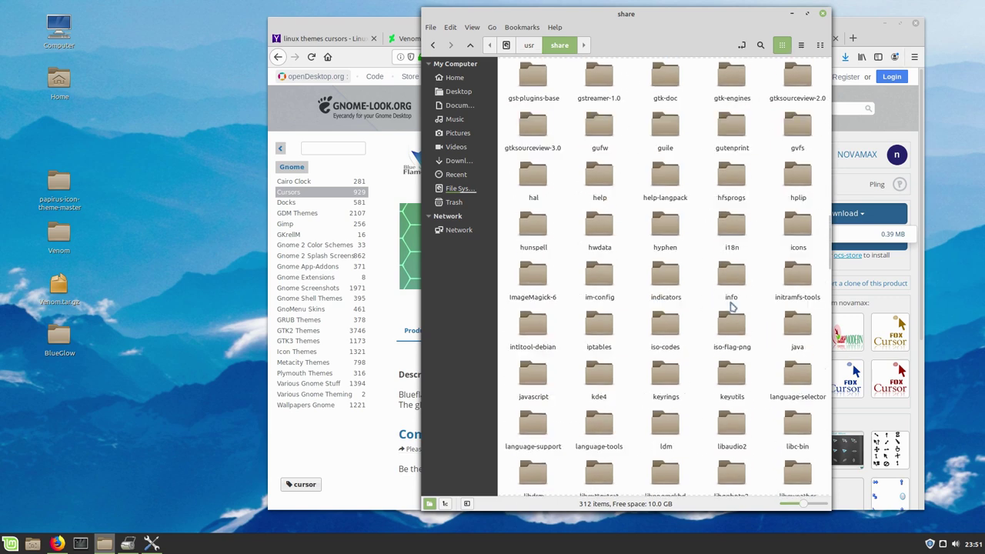
{"action": "type", "text": "ic"}
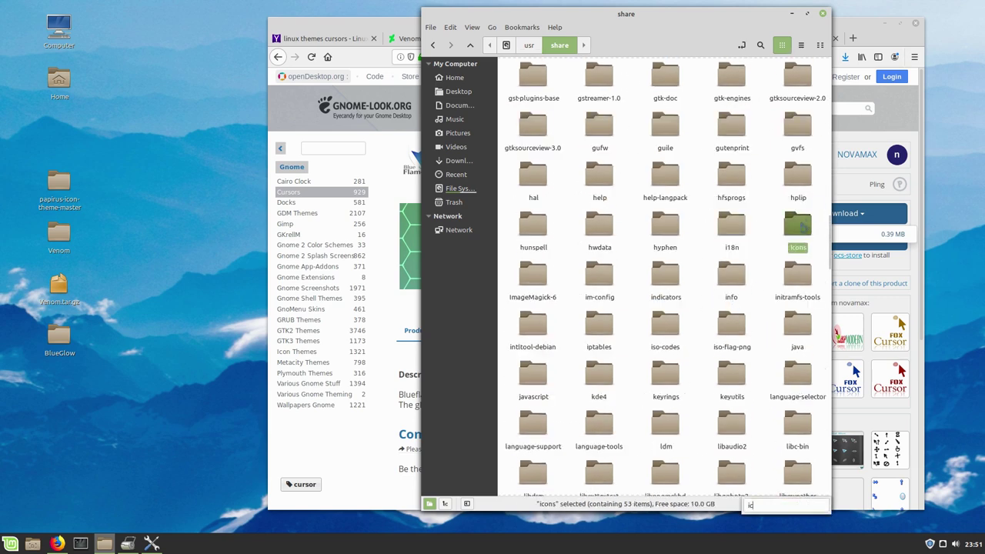
{"action": "double_click", "coordinate": [800, 226]}
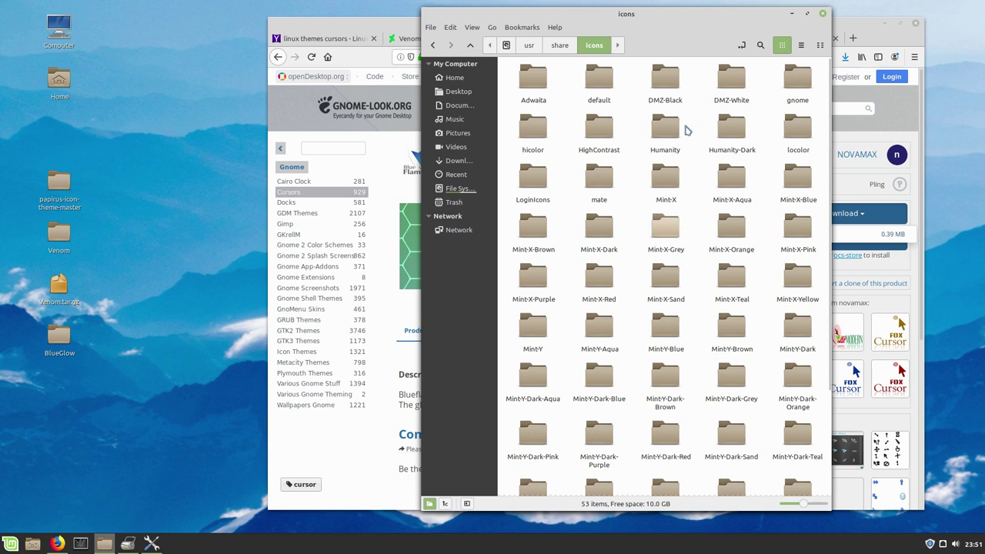
Inspect the installed theme folders such as DMZ-Black and DMZ-White, and the places folder inside Mint-Y-Blue
{"action": "left_click", "coordinate": [678, 90]}
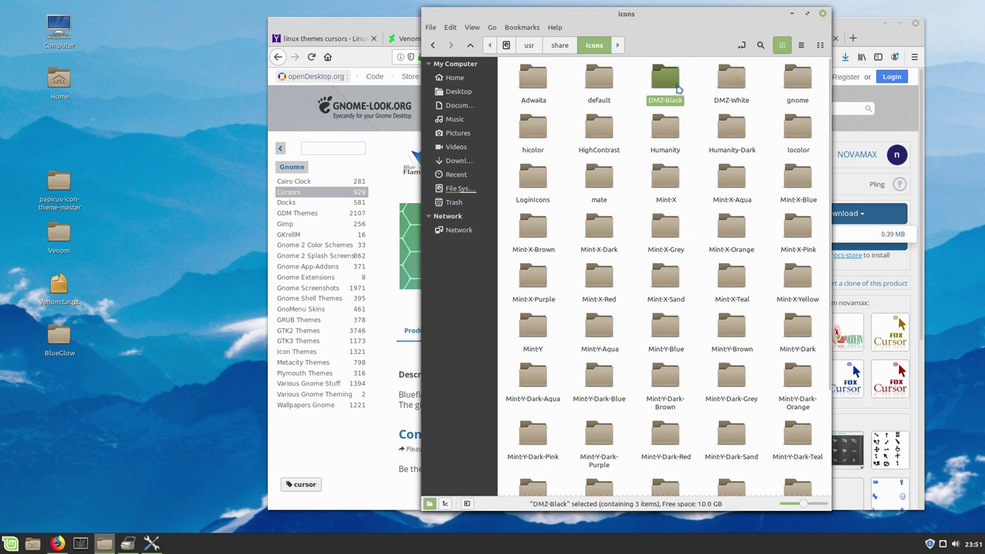
{"action": "left_click", "coordinate": [735, 84]}
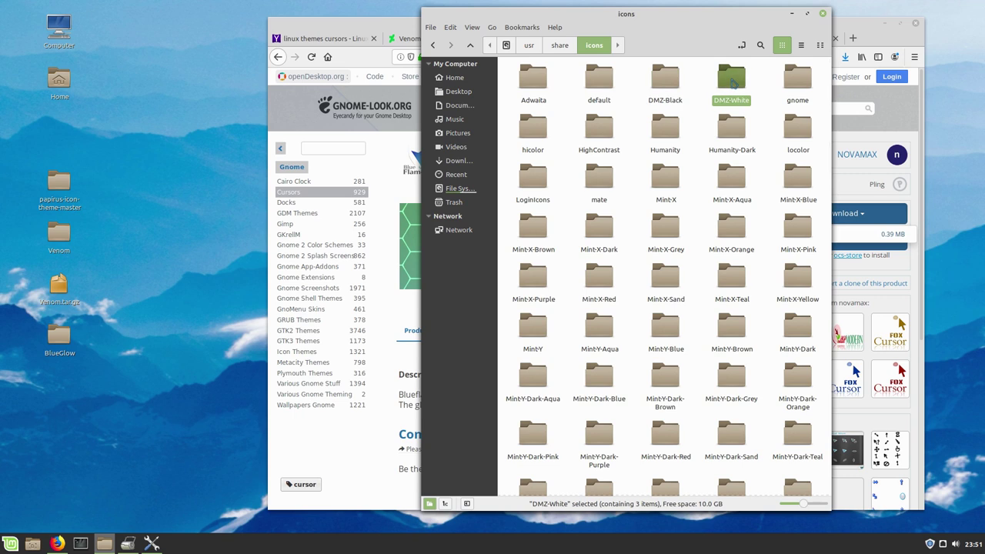
{"action": "scroll", "coordinate": [669, 344], "scroll_direction": "down", "scroll_amount": 1}
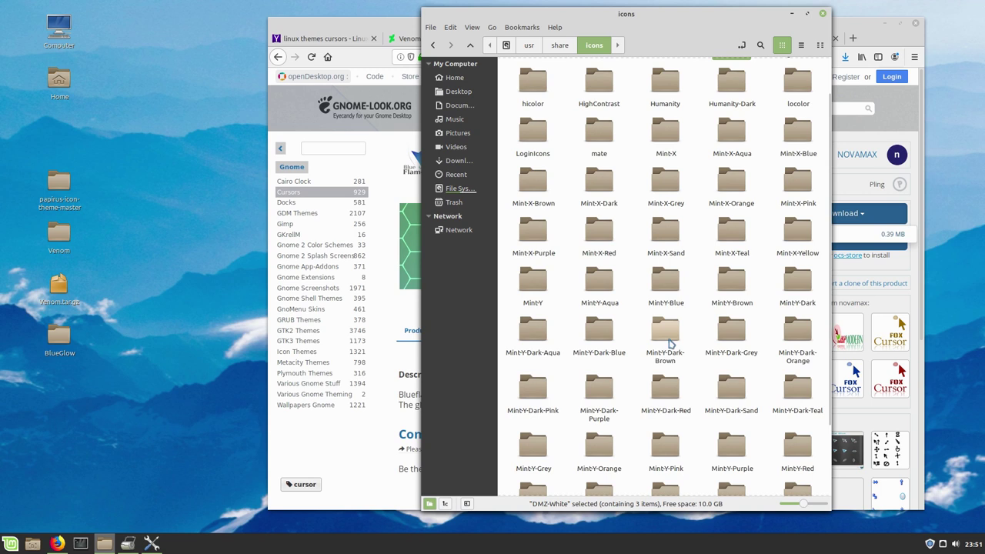
{"action": "left_click", "coordinate": [656, 296]}
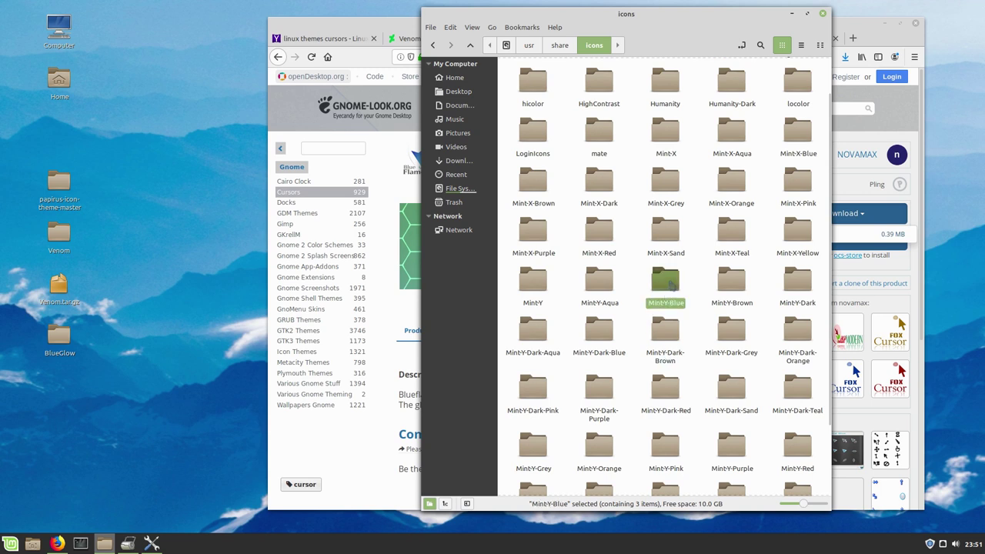
{"action": "double_click", "coordinate": [668, 282]}
{"action": "left_click", "coordinate": [532, 81]}
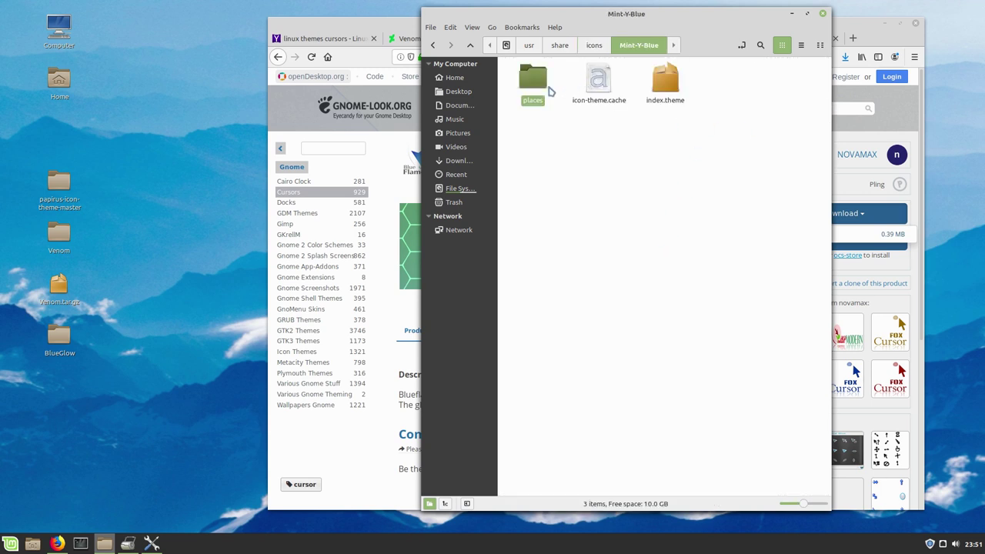
{"action": "double_click", "coordinate": [542, 92]}
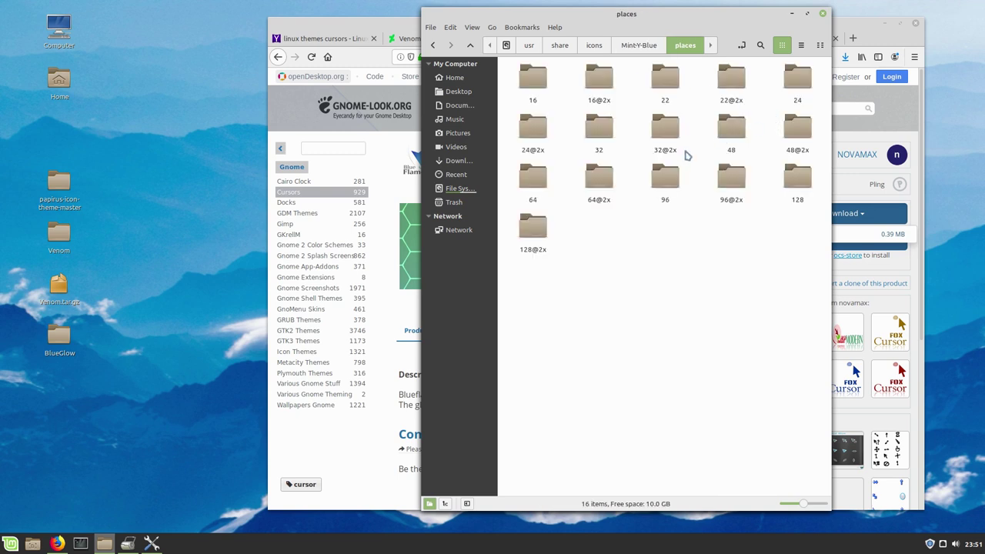
{"action": "left_click", "coordinate": [637, 44]}
{"action": "left_click", "coordinate": [597, 49]}
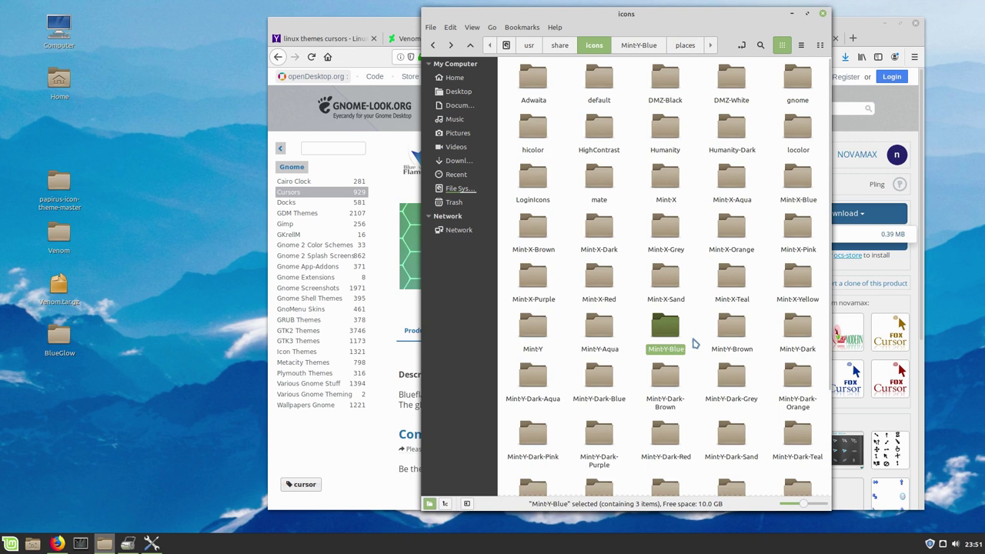
Examine the structure of the installed Venom theme, including its cursors folder, and return to the icons folder
{"action": "scroll", "coordinate": [694, 343], "scroll_direction": "down", "scroll_amount": 3}
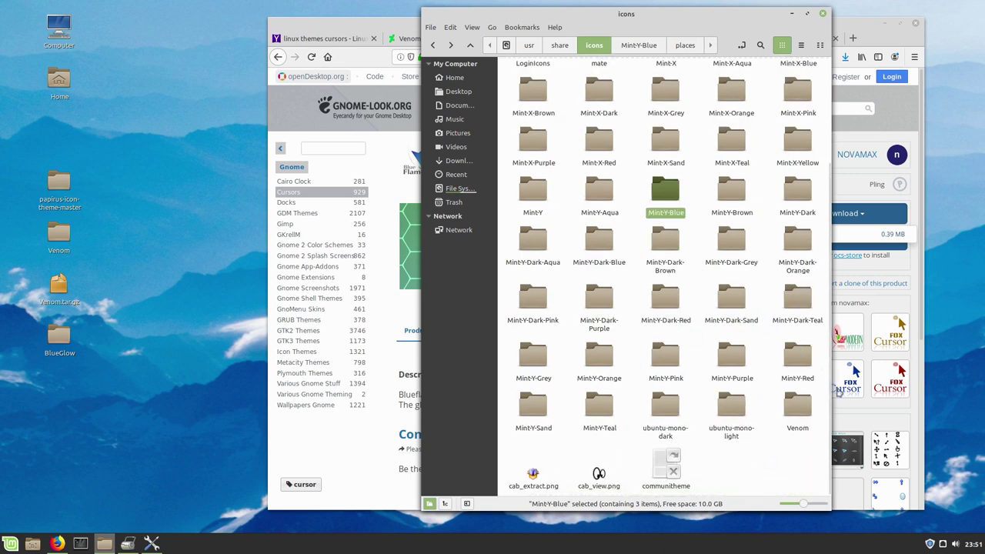
{"action": "double_click", "coordinate": [798, 408]}
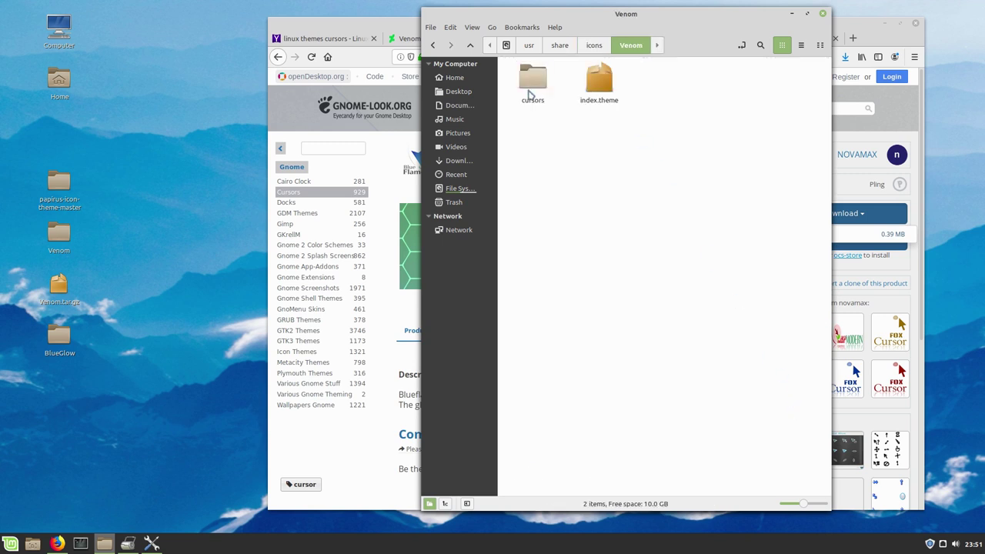
{"action": "double_click", "coordinate": [533, 83]}
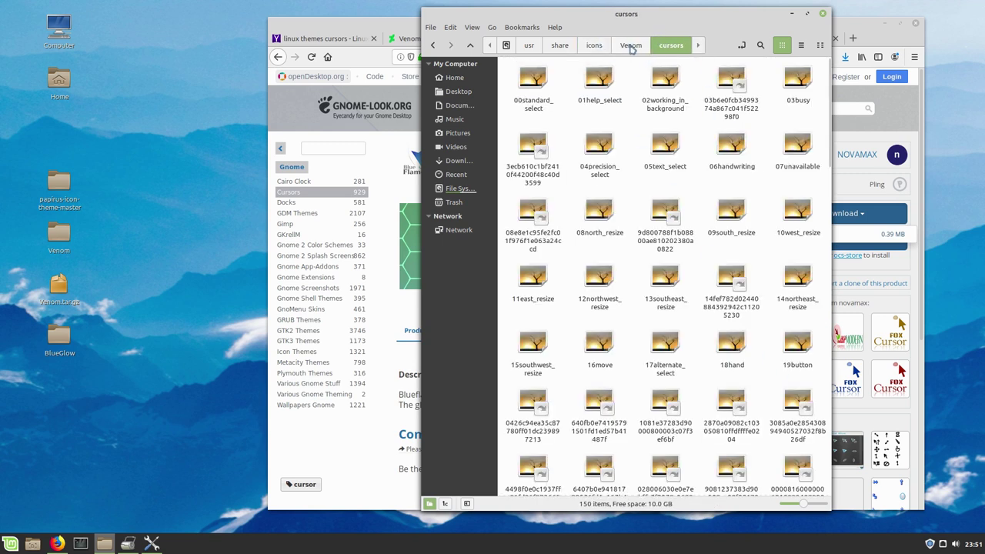
{"action": "left_click", "coordinate": [631, 46]}
{"action": "left_click", "coordinate": [593, 46]}
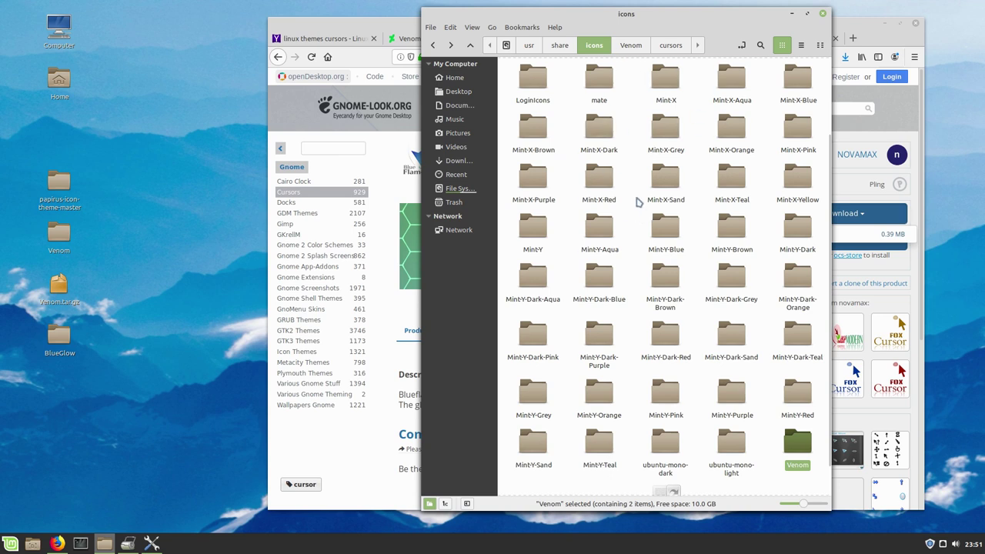
Open the icons folder within /usr/share as root, authenticating with the account password
{"action": "left_click", "coordinate": [560, 46]}
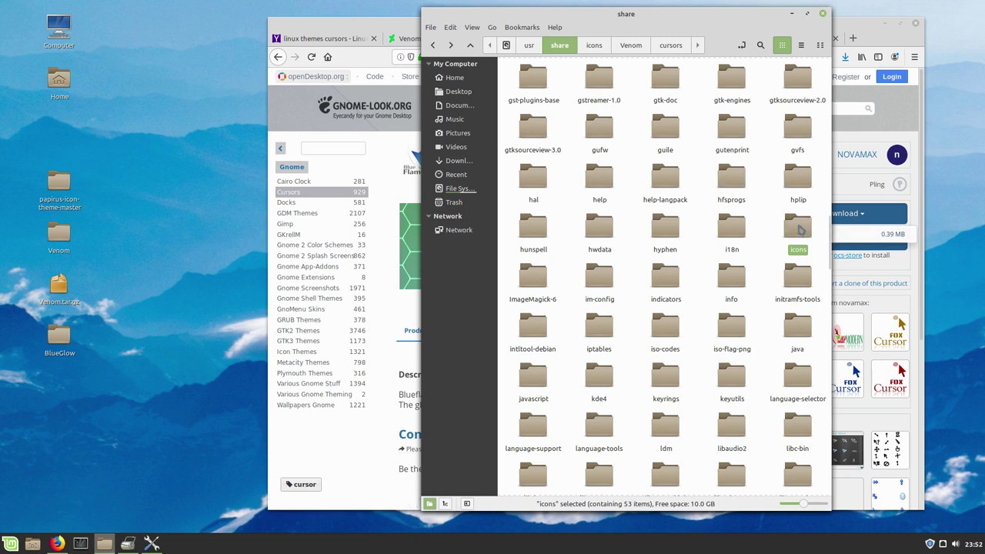
{"action": "right_click", "coordinate": [800, 228]}
{"action": "left_click", "coordinate": [846, 365]}
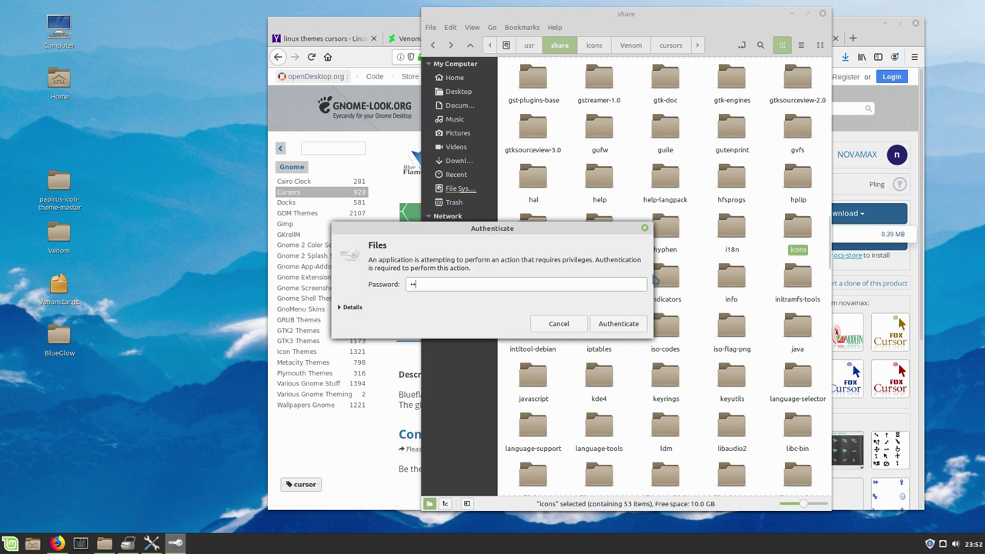
{"action": "key", "text": "Return"}
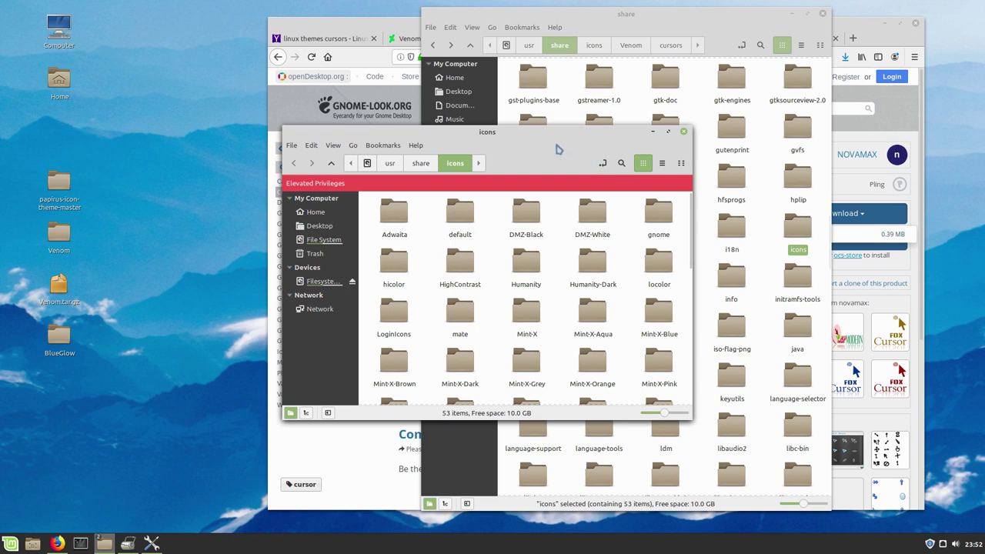
Look through the theme folders in the elevated-privileges icons window, then close that window
{"action": "left_click_drag", "start_coordinate": [568, 121], "coordinate": [677, 67]}
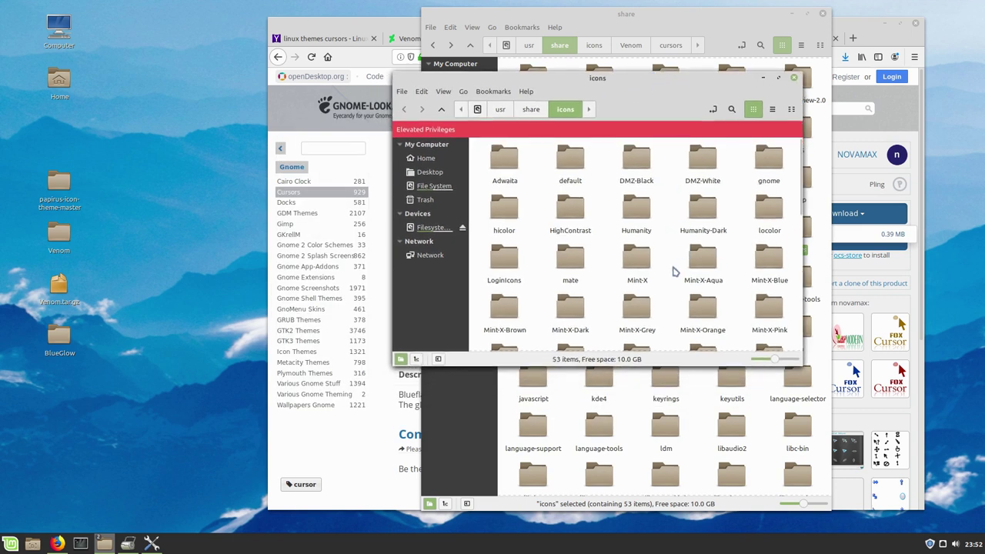
{"action": "scroll", "coordinate": [690, 300], "scroll_direction": "down", "scroll_amount": 2}
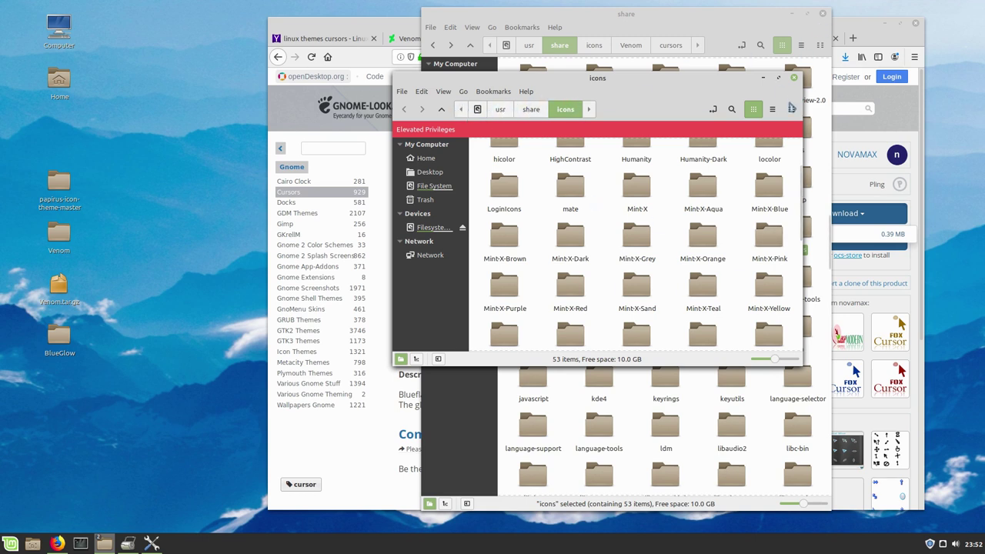
{"action": "left_click", "coordinate": [794, 79]}
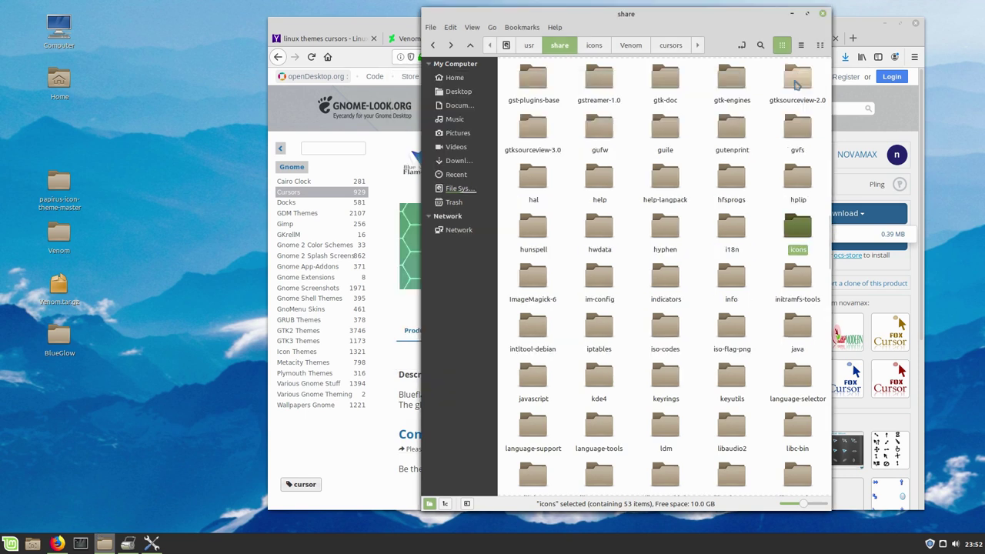
Open the home folder, toggle its hidden files off and on again, and check the Show Hidden Files option
{"action": "left_click", "coordinate": [466, 79]}
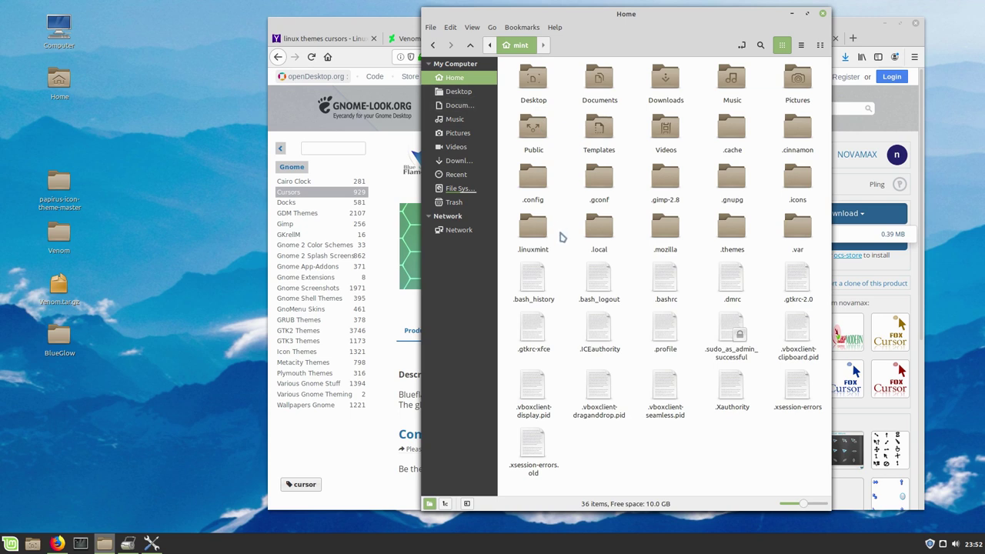
{"action": "key", "text": "ctrl+h"}
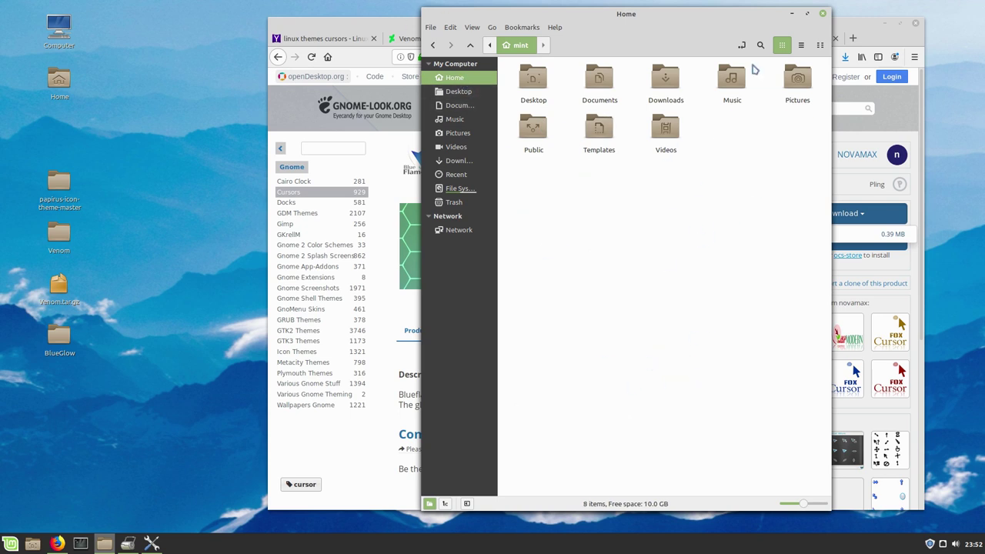
{"action": "key", "text": "ctrl+h"}
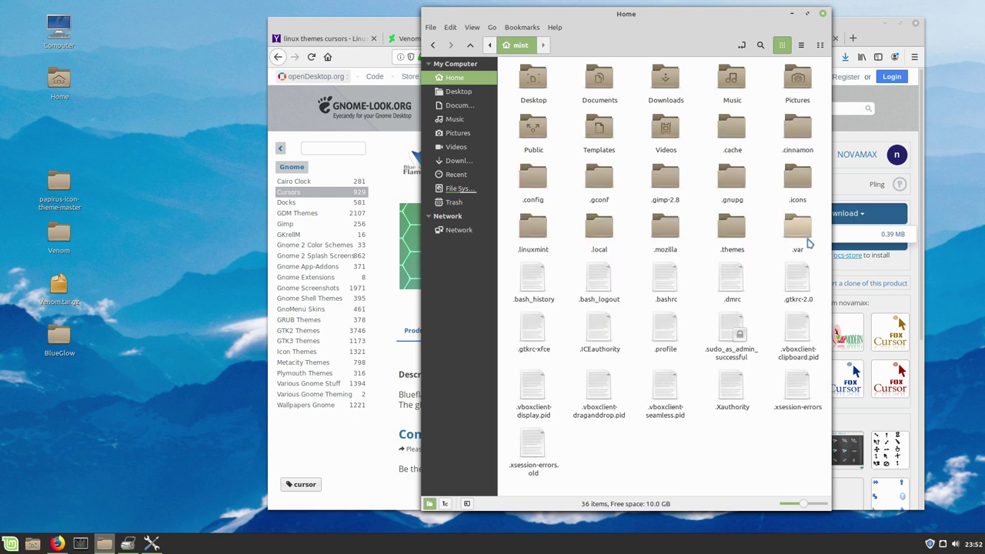
{"action": "left_click", "coordinate": [477, 27]}
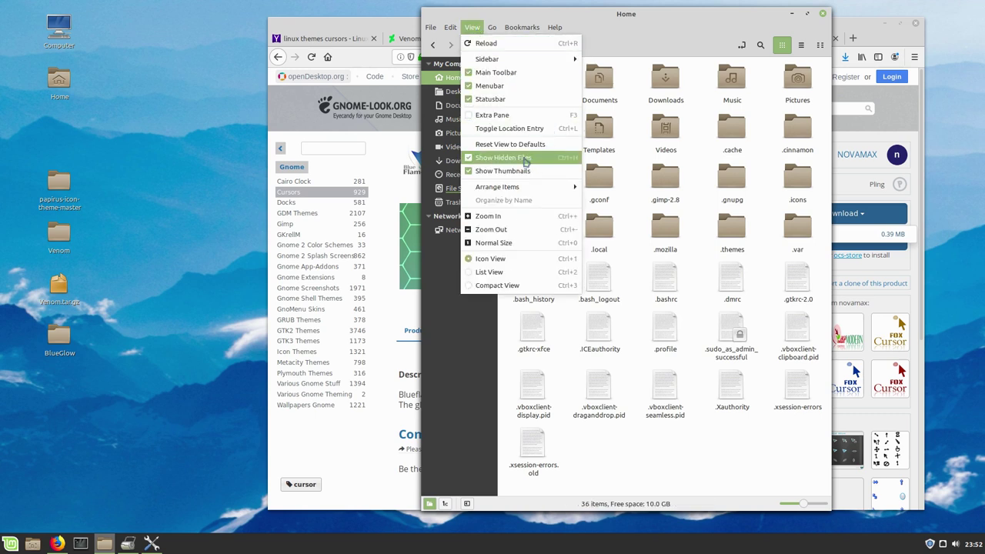
{"action": "left_click", "coordinate": [701, 451]}
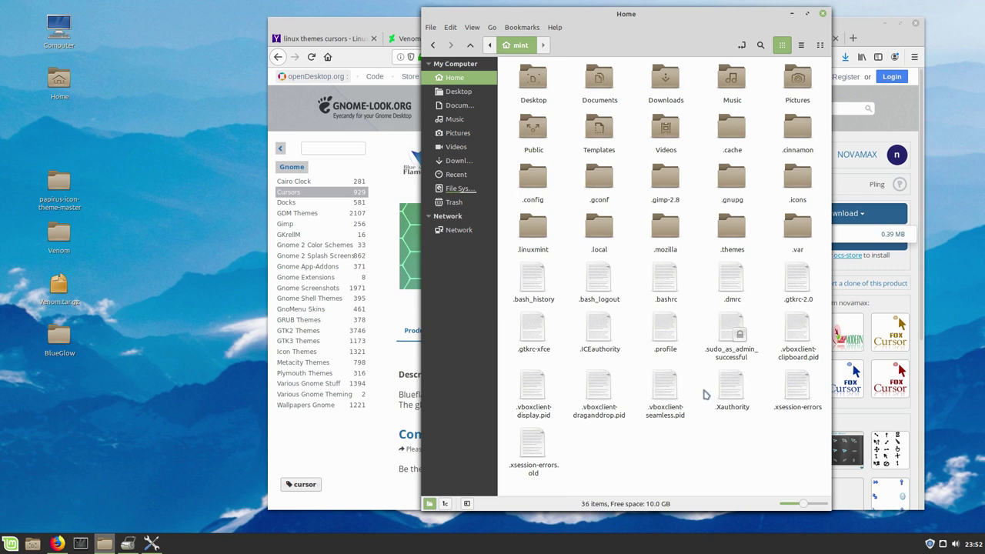
Open the hidden .icons folder in the home directory and move the BlueGlow folder from the desktop into it
{"action": "left_click", "coordinate": [807, 179]}
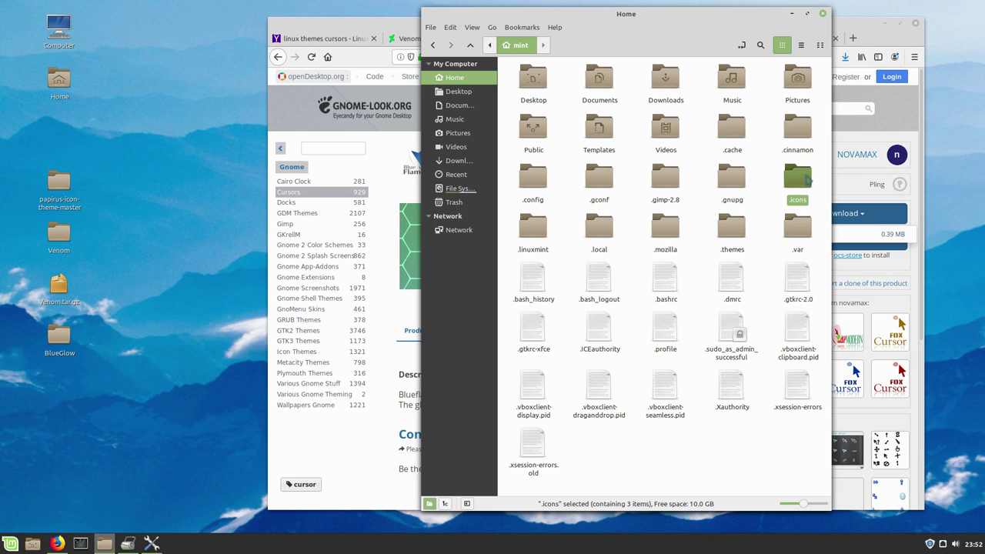
{"action": "double_click", "coordinate": [807, 179]}
{"action": "left_click", "coordinate": [60, 334]}
{"action": "left_click_drag", "start_coordinate": [214, 329], "coordinate": [706, 151]}
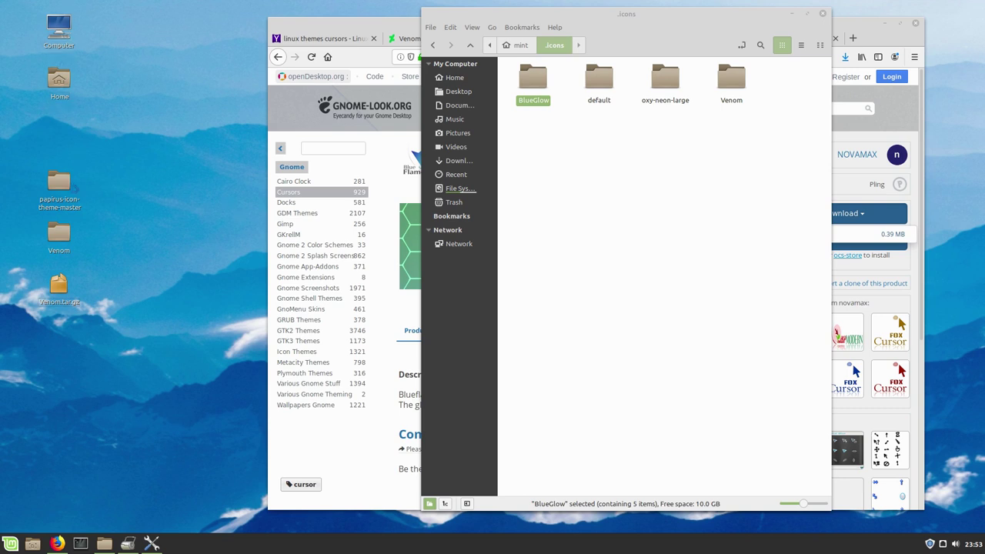
Open the papirus-icon-theme-master folder from the desktop and display the contents of its install.sh script
{"action": "left_click", "coordinate": [64, 185]}
{"action": "double_click", "coordinate": [60, 184]}
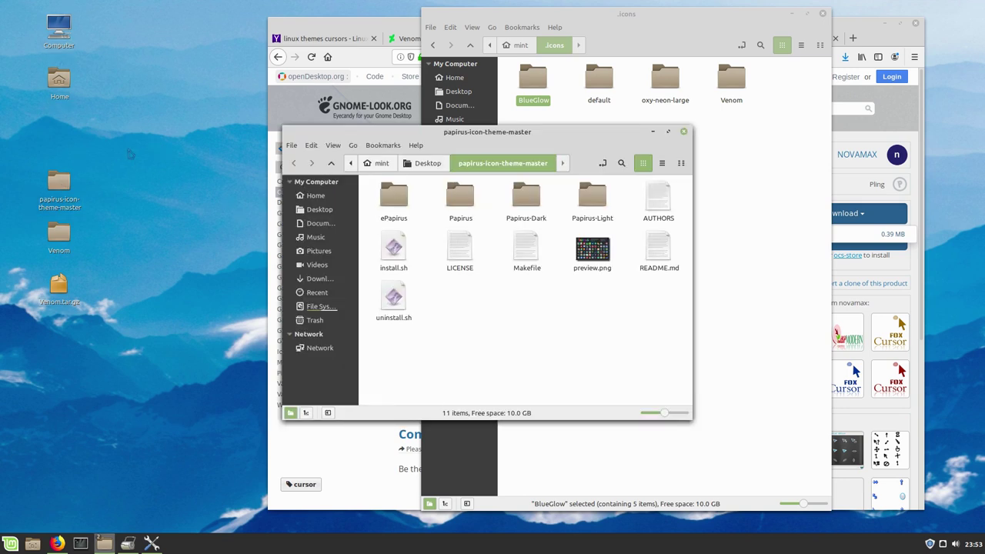
{"action": "left_click_drag", "start_coordinate": [447, 135], "coordinate": [259, 188]}
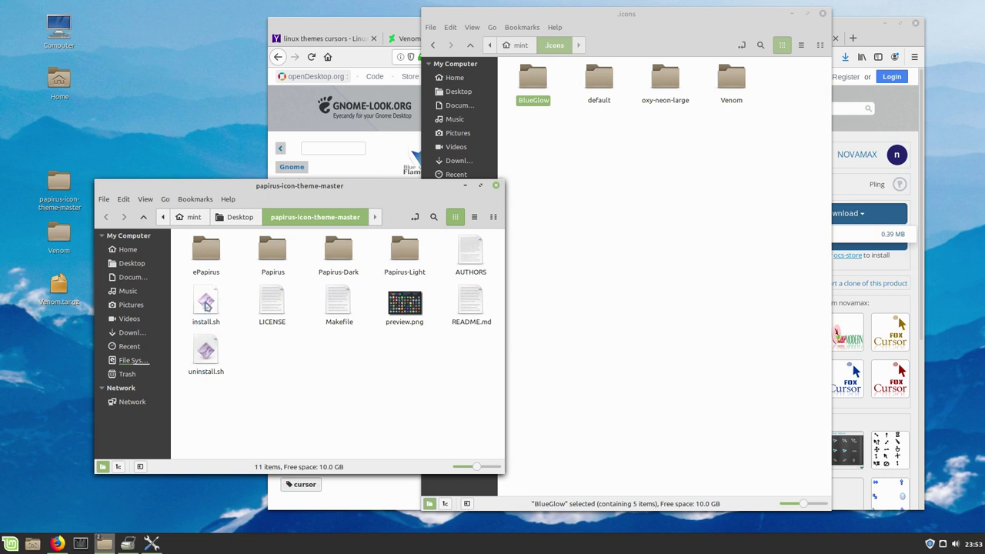
{"action": "left_click", "coordinate": [206, 306]}
{"action": "right_click", "coordinate": [205, 303]}
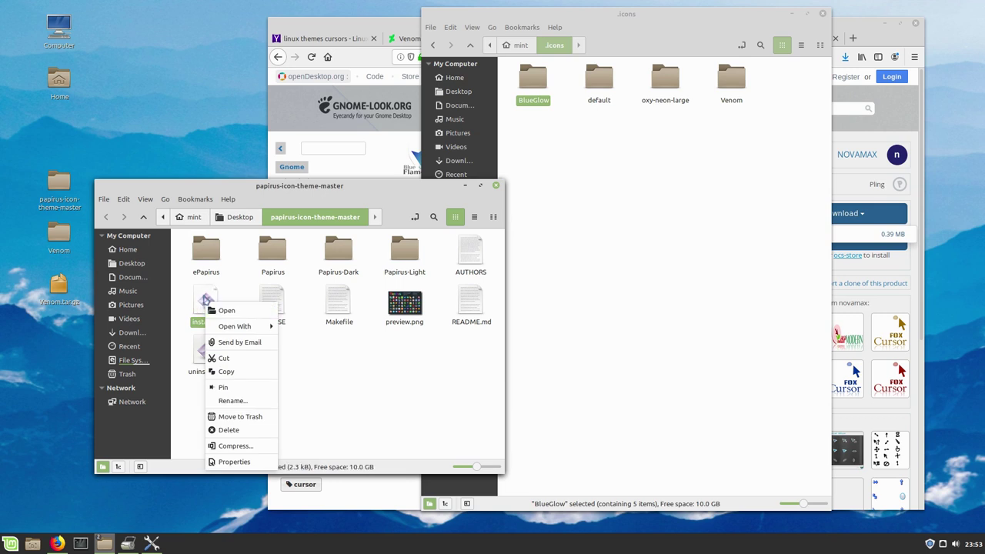
{"action": "left_click", "coordinate": [215, 310]}
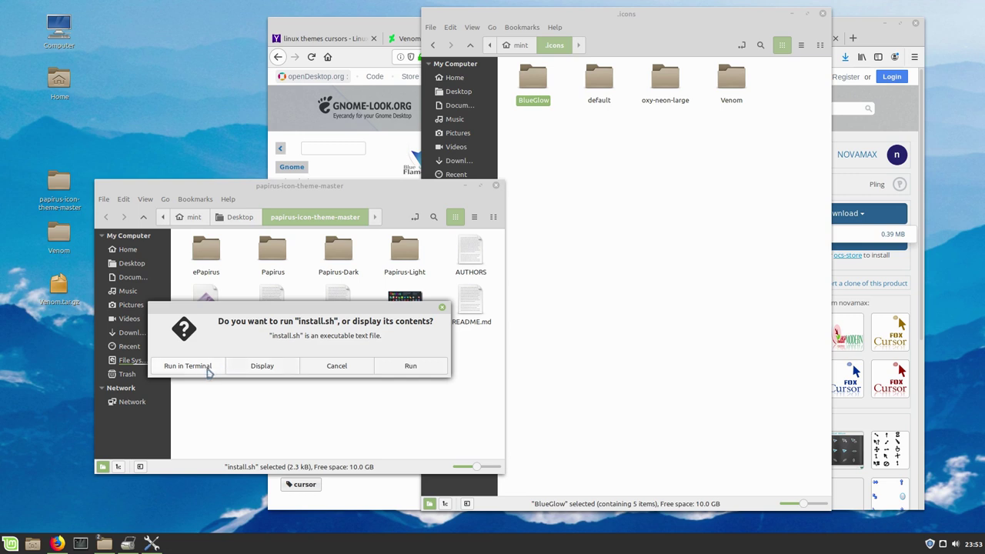
{"action": "left_click", "coordinate": [269, 366]}
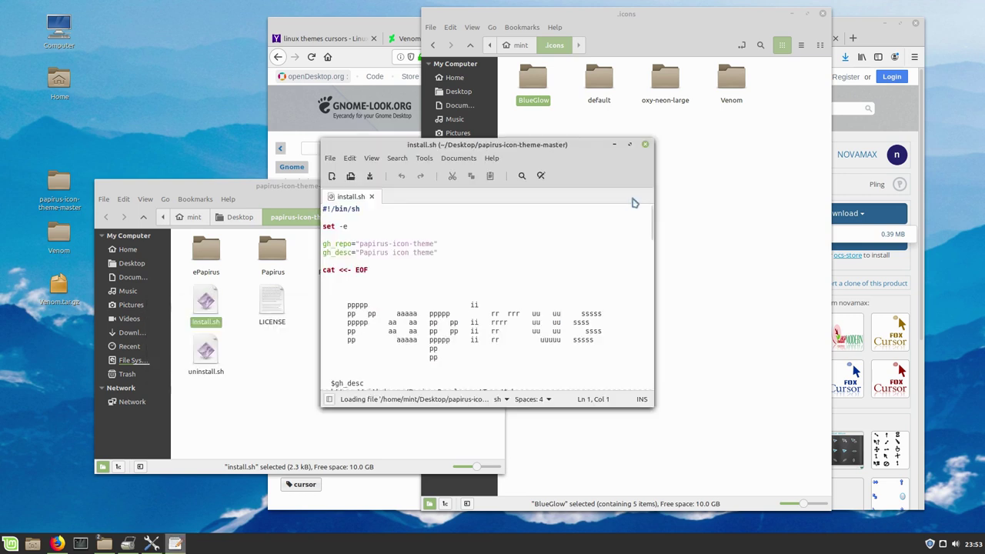
Read through install.sh, examining its destination directory, theme list and the download, install and cleanup functions, then close the file
{"action": "scroll", "coordinate": [533, 273], "scroll_direction": "down", "scroll_amount": 1}
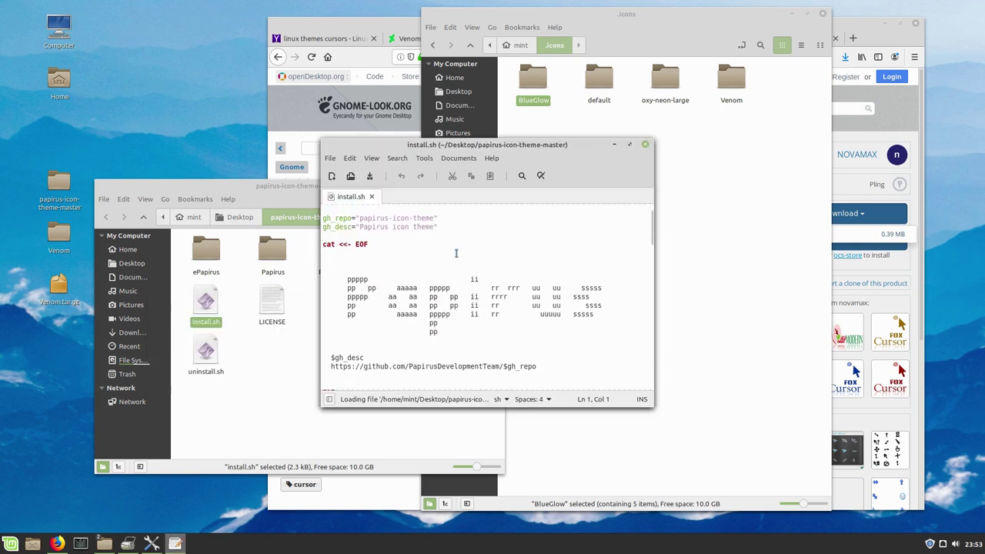
{"action": "scroll", "coordinate": [456, 256], "scroll_direction": "down", "scroll_amount": 5}
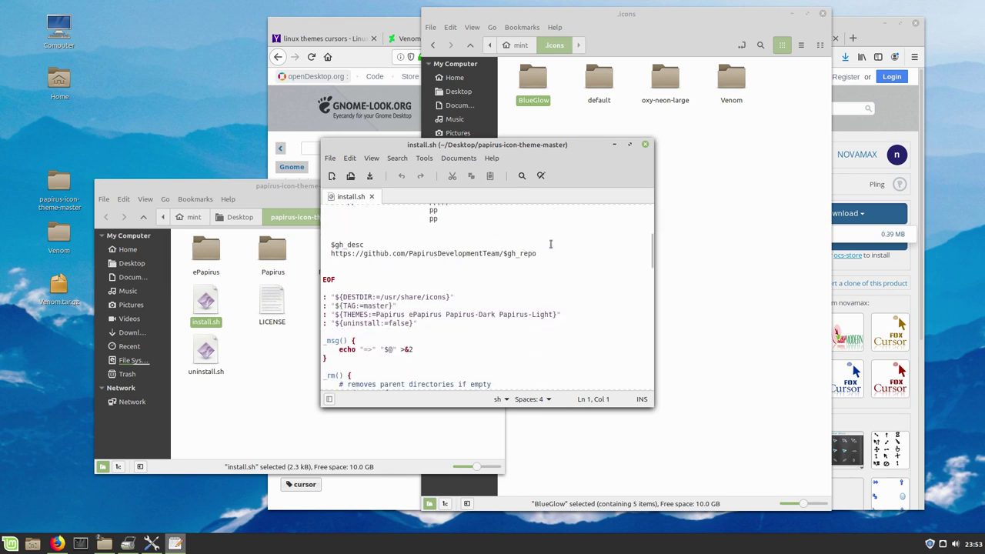
{"action": "scroll", "coordinate": [504, 287], "scroll_direction": "down", "scroll_amount": 4}
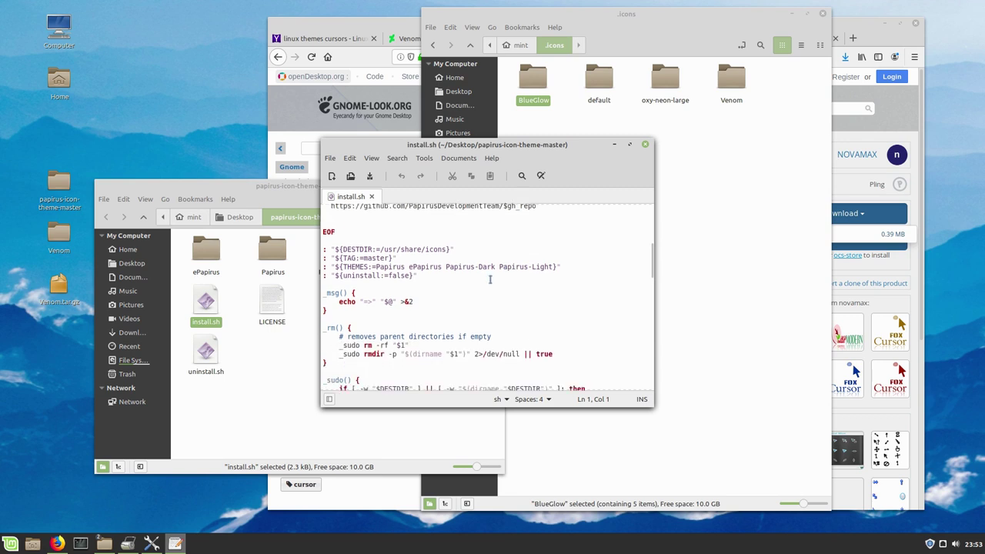
{"action": "scroll", "coordinate": [361, 262], "scroll_direction": "up", "scroll_amount": 1}
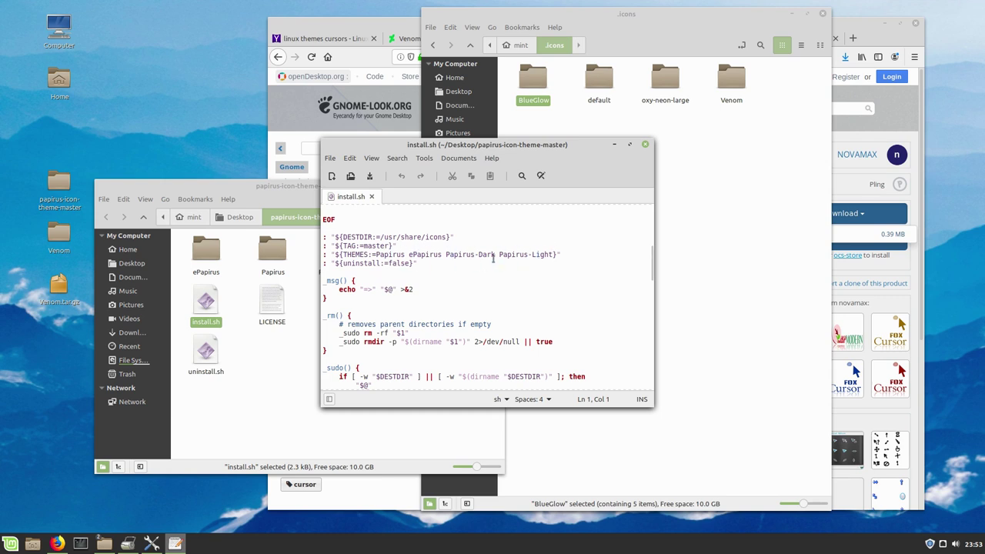
{"action": "scroll", "coordinate": [493, 260], "scroll_direction": "down", "scroll_amount": 1}
{"action": "scroll", "coordinate": [416, 263], "scroll_direction": "down", "scroll_amount": 1}
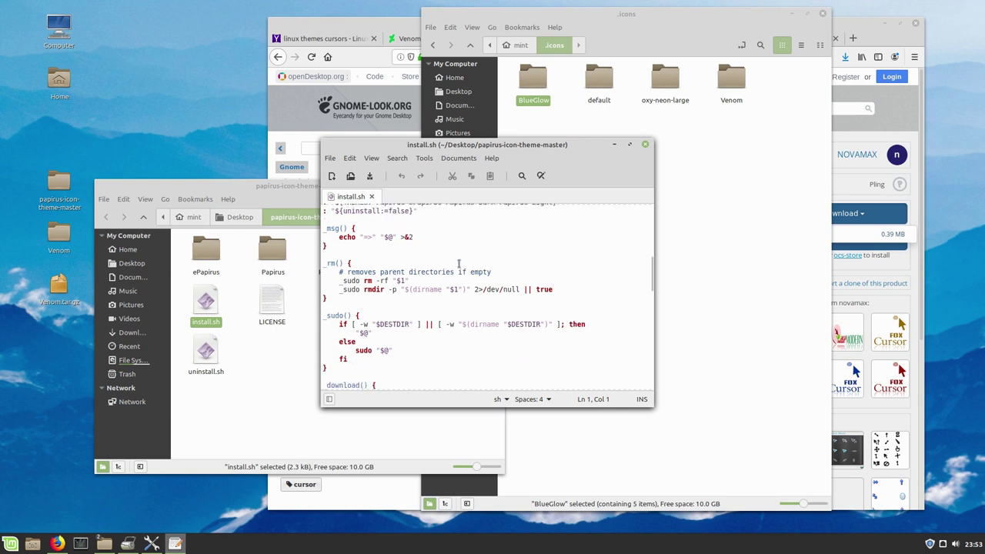
{"action": "scroll", "coordinate": [462, 266], "scroll_direction": "down", "scroll_amount": 5}
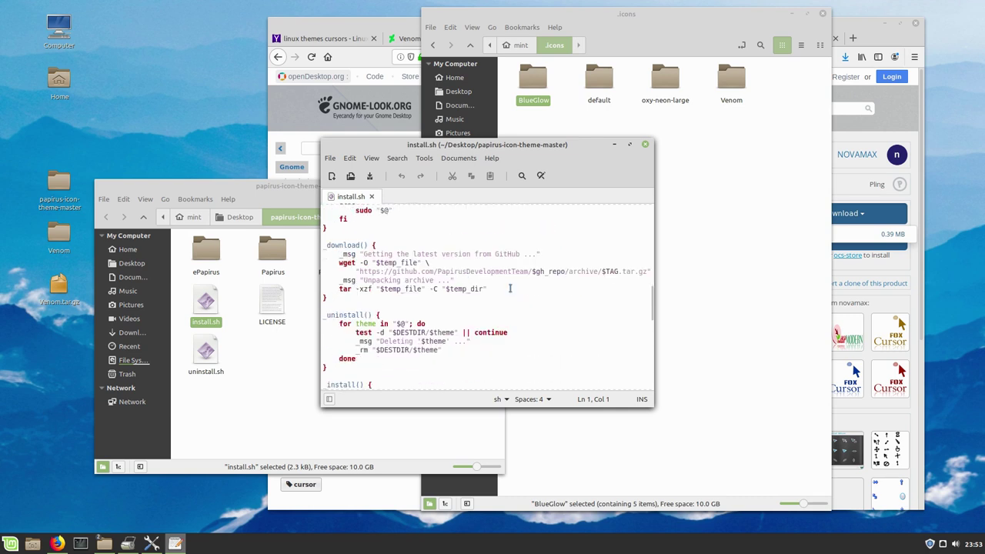
{"action": "scroll", "coordinate": [563, 302], "scroll_direction": "down", "scroll_amount": 7}
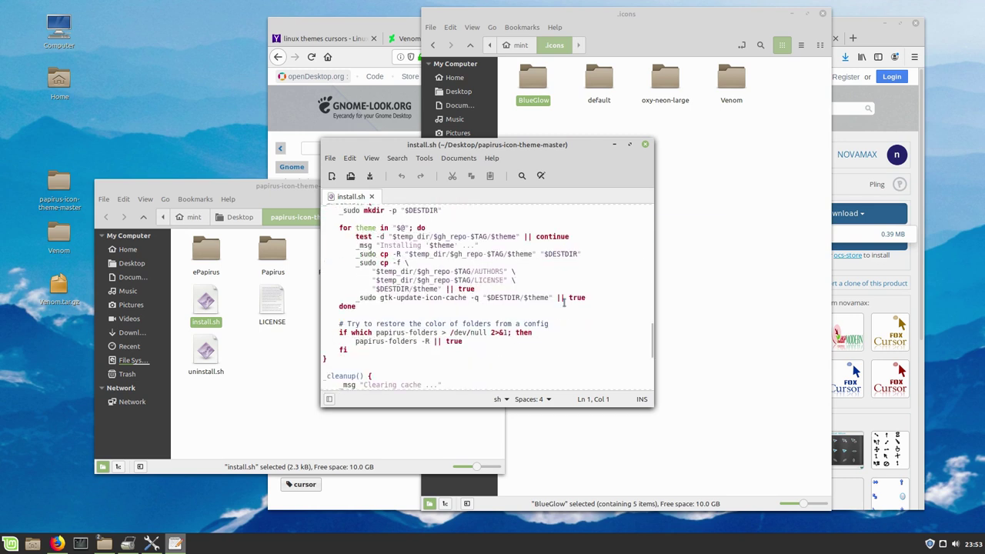
{"action": "scroll", "coordinate": [563, 302], "scroll_direction": "down", "scroll_amount": 2}
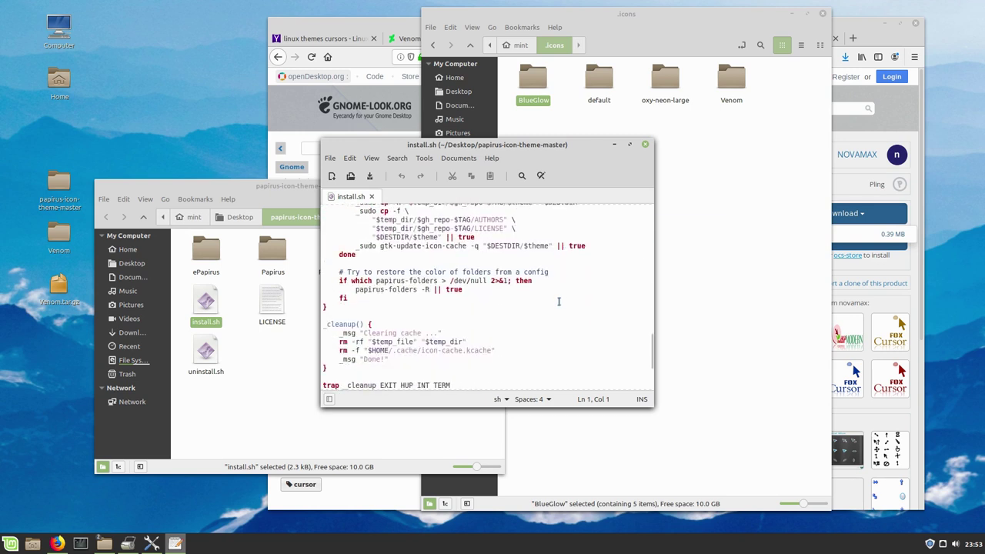
{"action": "scroll", "coordinate": [559, 302], "scroll_direction": "down", "scroll_amount": 3}
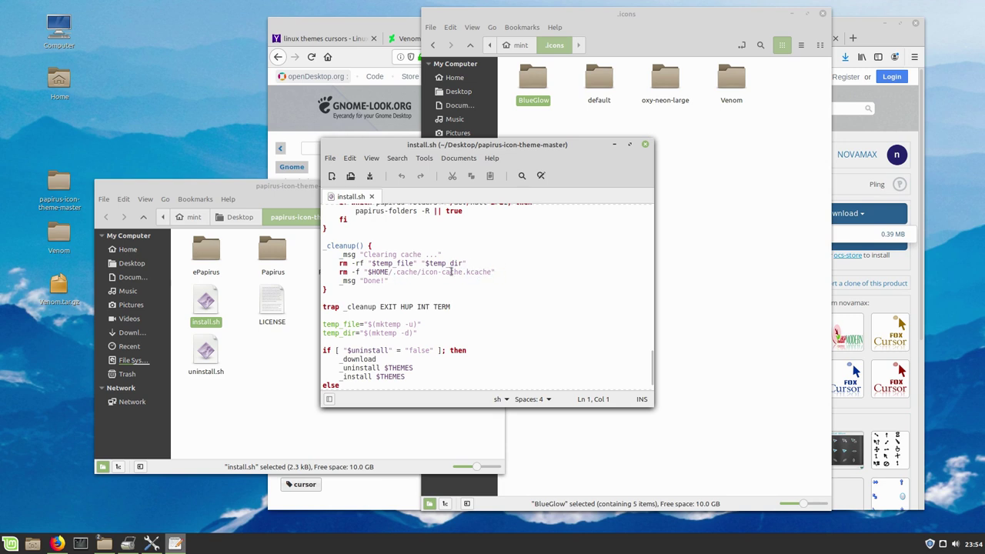
{"action": "scroll", "coordinate": [451, 272], "scroll_direction": "down", "scroll_amount": 1}
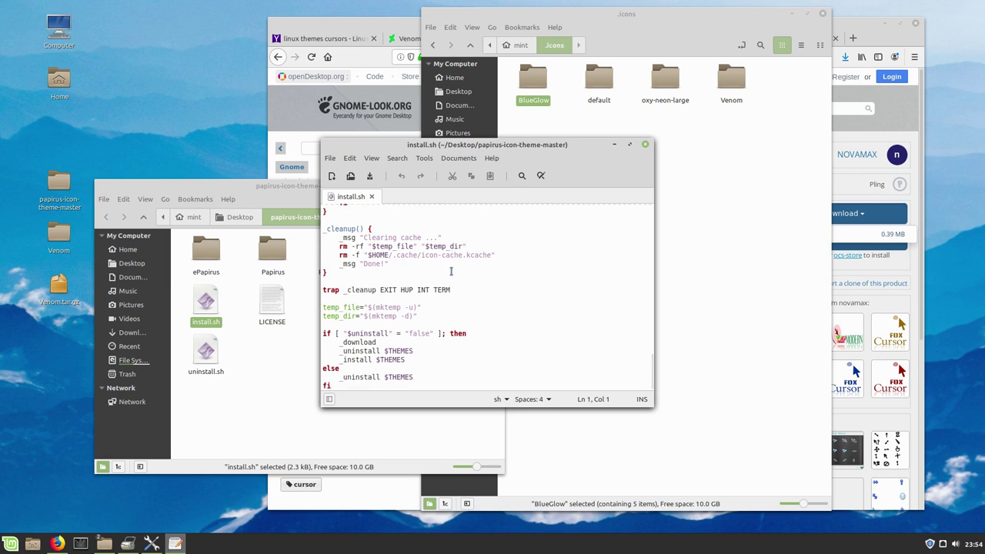
{"action": "scroll", "coordinate": [534, 283], "scroll_direction": "up", "scroll_amount": 20}
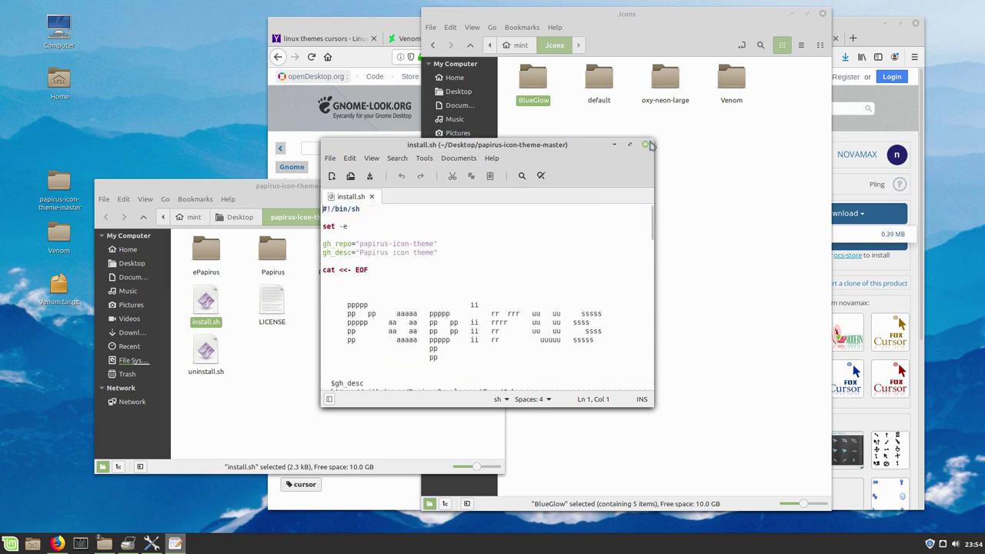
{"action": "left_click", "coordinate": [646, 145]}
Check the available mouse pointer themes in the open System Settings window, then close the window
{"action": "left_click", "coordinate": [152, 543]}
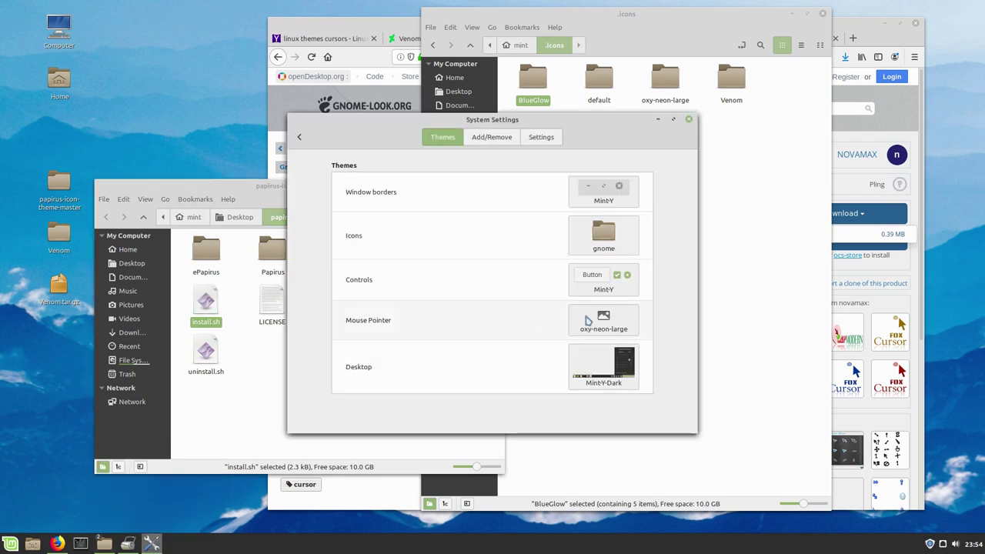
{"action": "left_click", "coordinate": [590, 319]}
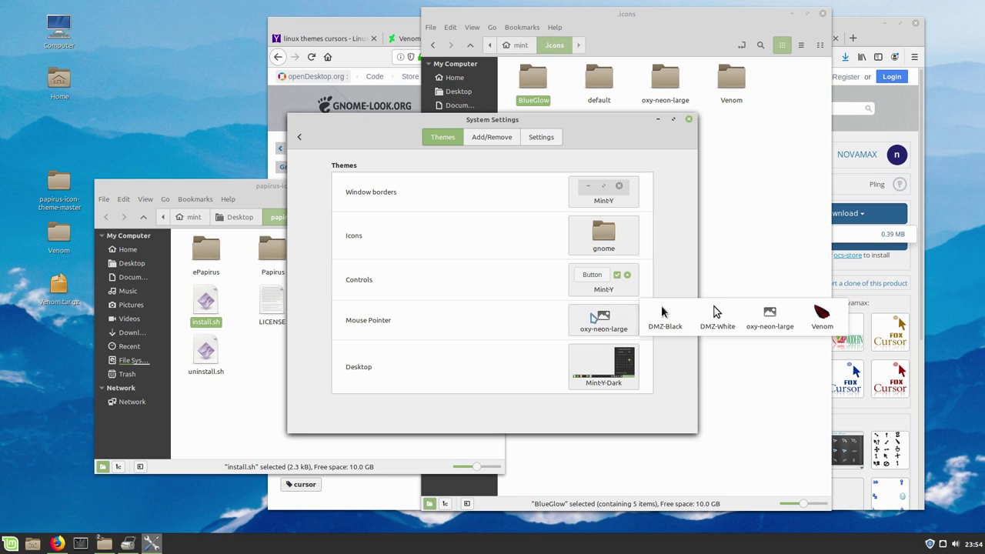
{"action": "left_click", "coordinate": [696, 121]}
{"action": "left_click", "coordinate": [690, 119]}
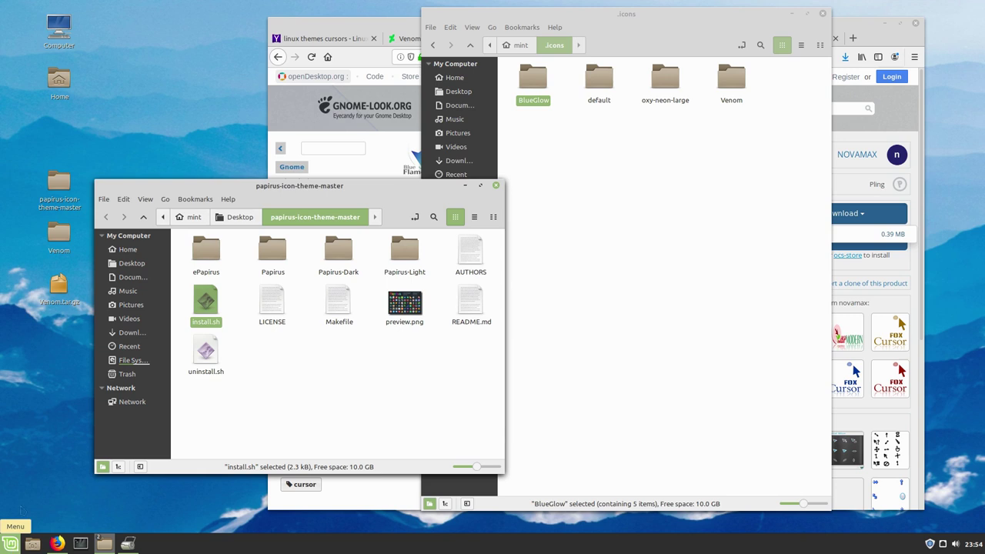
Reopen System Settings, go to Themes, and list the mouse pointer choices again
{"action": "key", "text": "super"}
{"action": "left_click", "coordinate": [26, 336]}
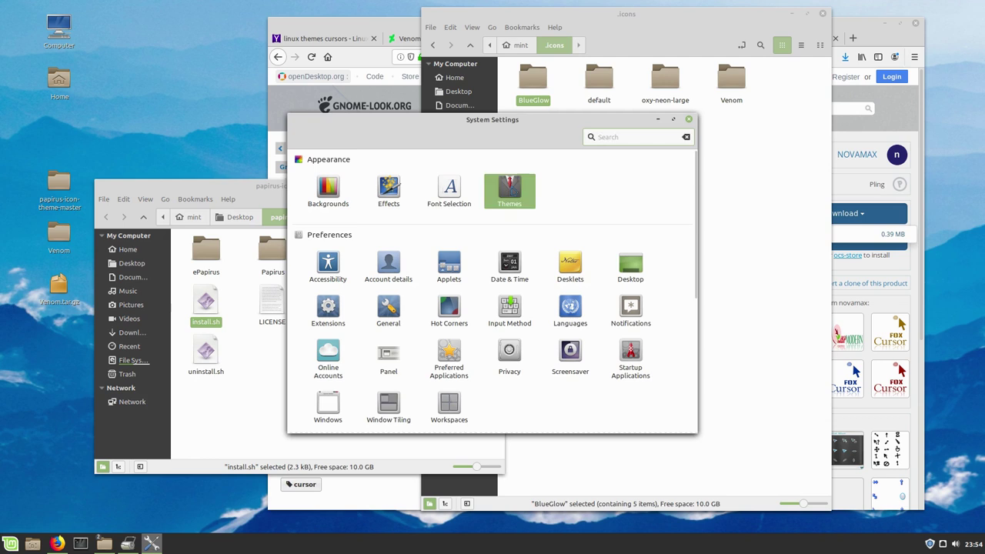
{"action": "left_click", "coordinate": [522, 186]}
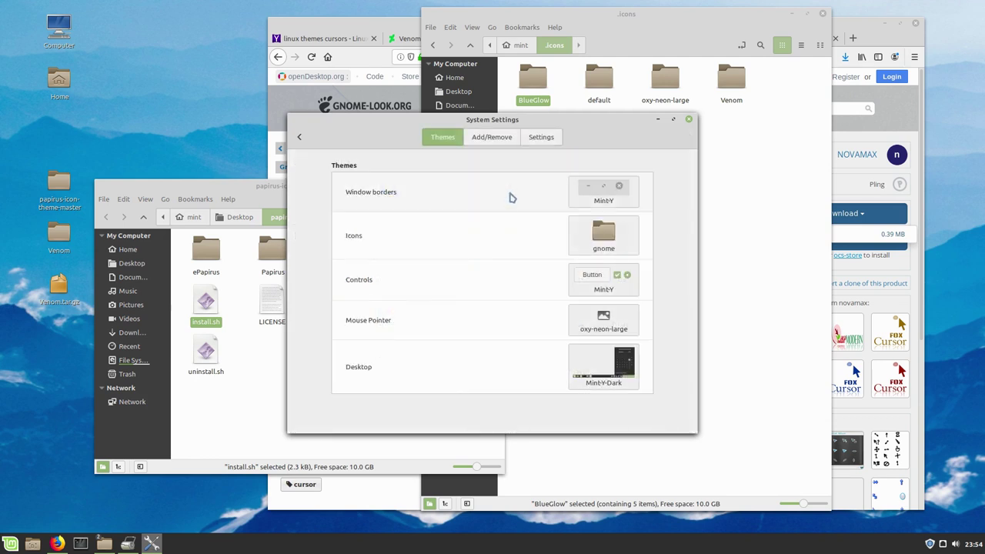
{"action": "left_click", "coordinate": [600, 319]}
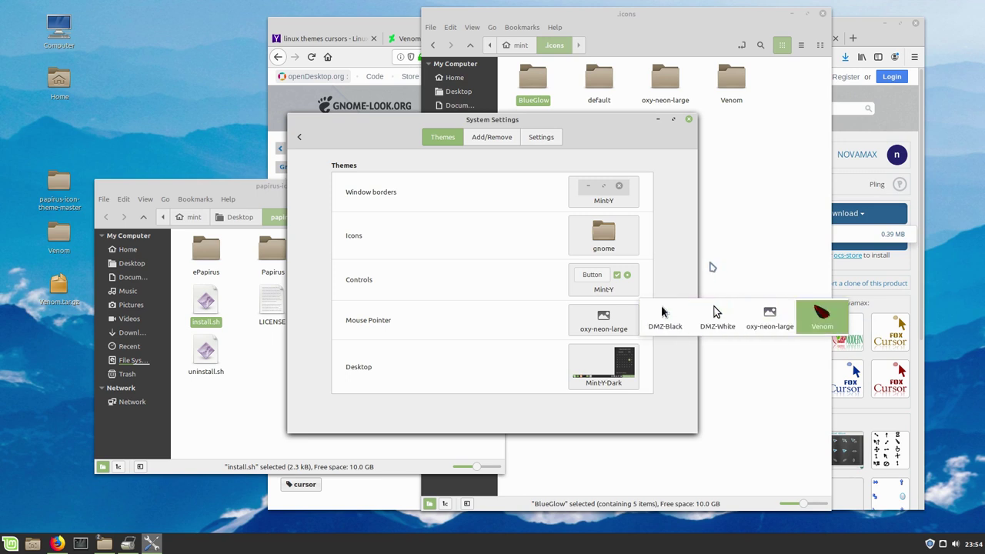
Arrange the System Settings and BlueGlow folder windows side by side and set the mouse pointer to BlueGlow
{"action": "left_click", "coordinate": [712, 251]}
{"action": "left_click", "coordinate": [600, 246]}
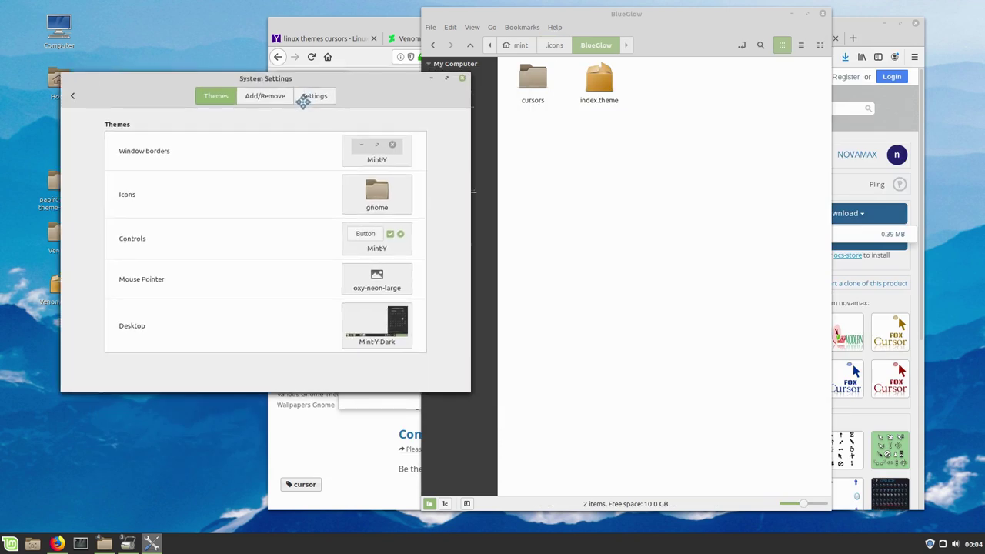
{"action": "left_click_drag", "start_coordinate": [342, 100], "coordinate": [291, 109]}
{"action": "left_click_drag", "start_coordinate": [666, 17], "coordinate": [783, 33]}
{"action": "left_click", "coordinate": [335, 313]}
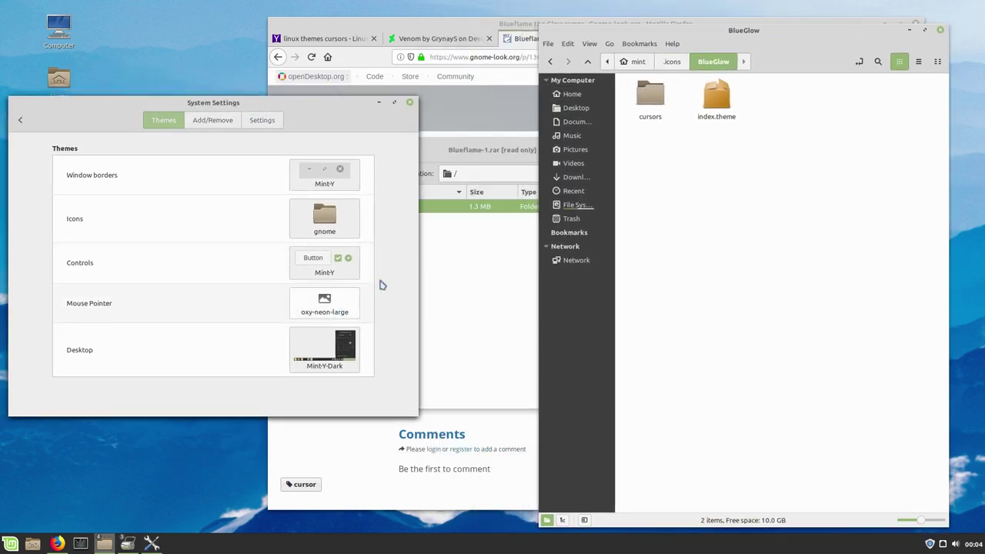
{"action": "left_click", "coordinate": [384, 271]}
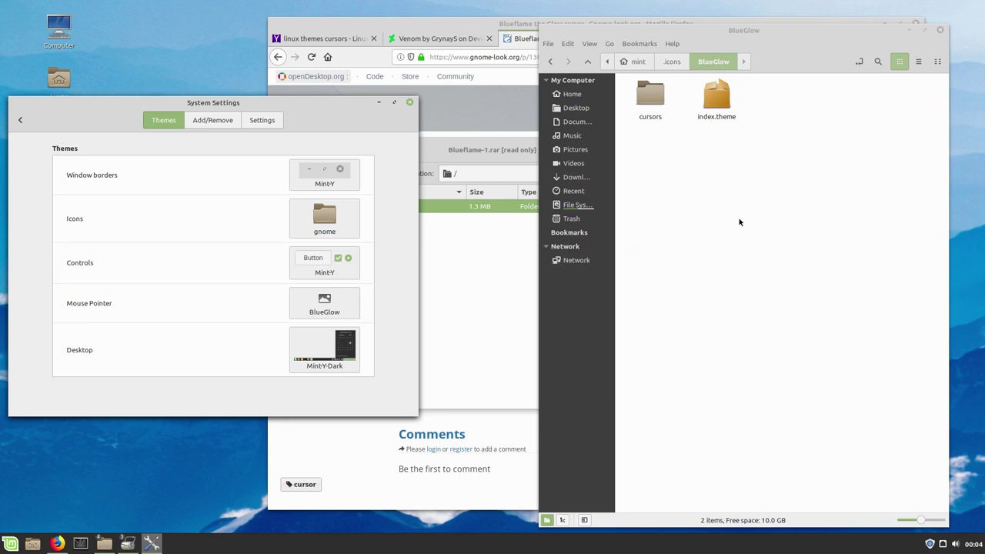
{"action": "left_click", "coordinate": [323, 302]}
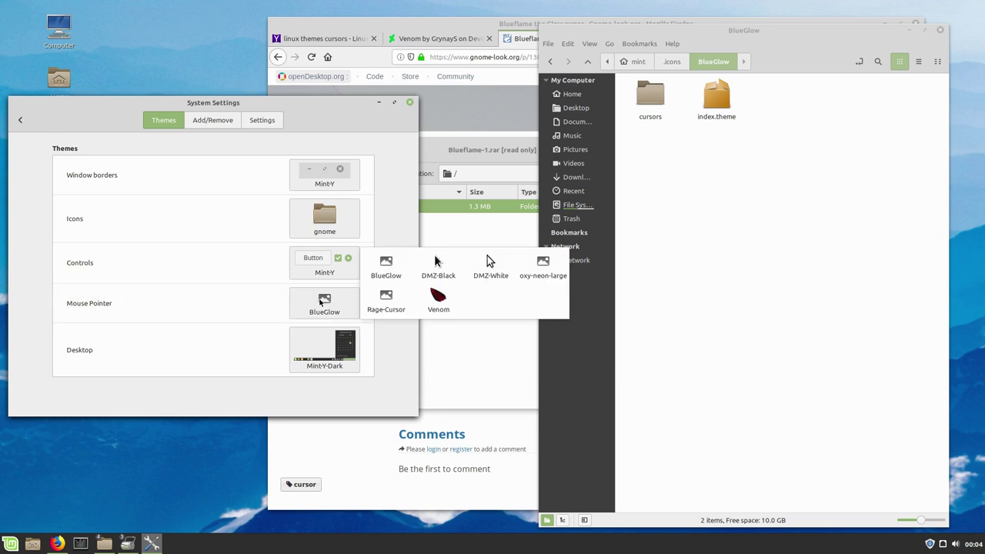
{"action": "left_click", "coordinate": [381, 269]}
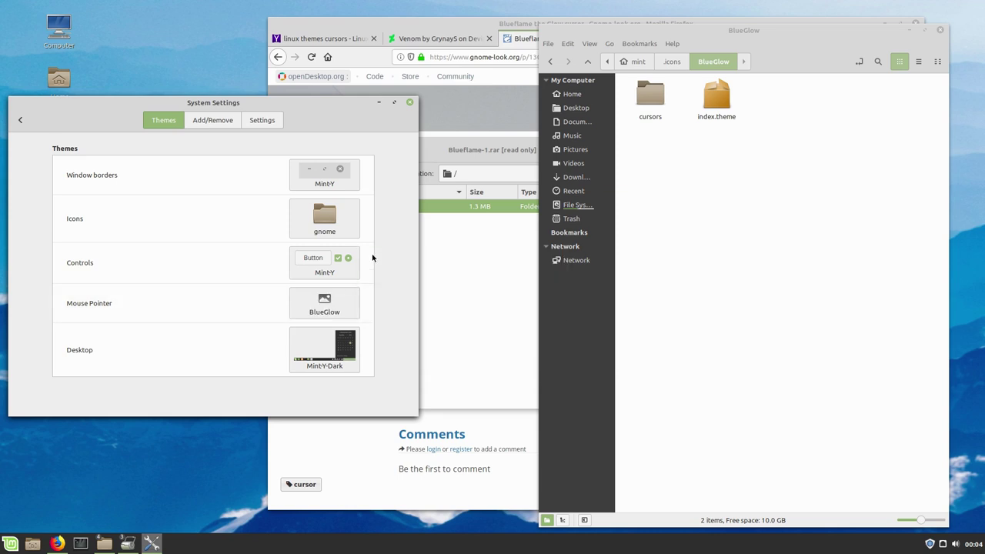
{"action": "left_click_drag", "start_coordinate": [306, 109], "coordinate": [470, 172]}
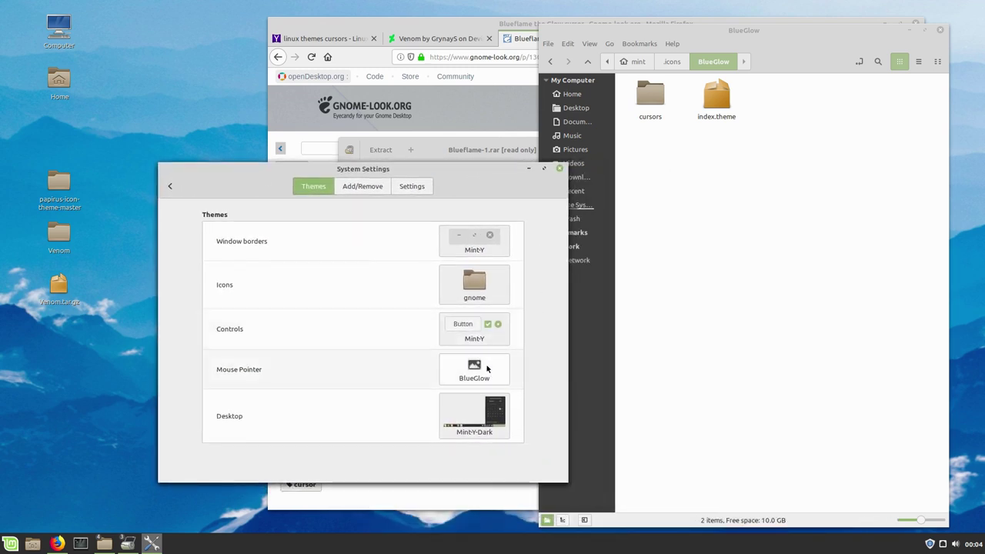
Move the 16x16, 24x24, 32x32 and 64x64 folders out of the cursors folder into the BlueGlow folder
{"action": "left_click", "coordinate": [645, 98]}
{"action": "left_click", "coordinate": [645, 99]}
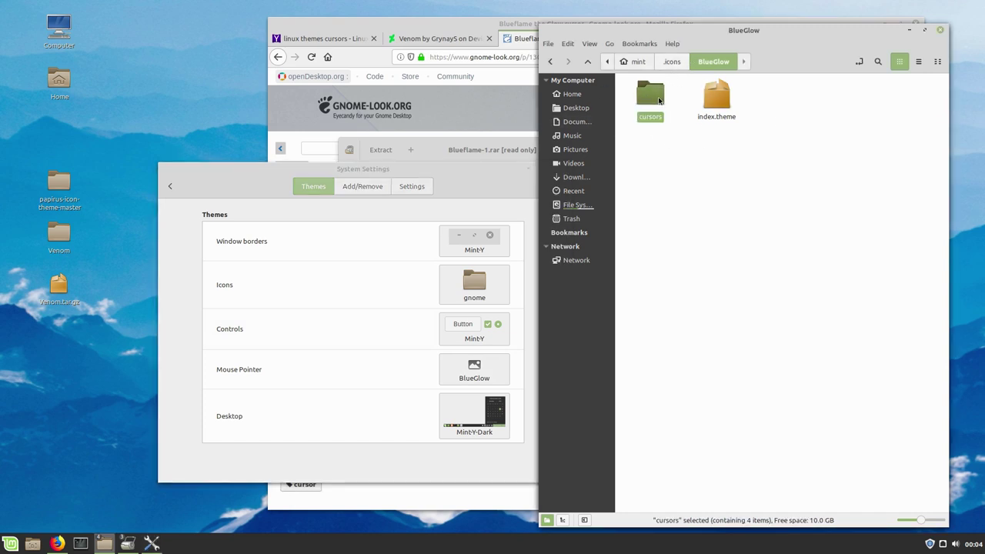
{"action": "double_click", "coordinate": [659, 100]}
{"action": "key", "text": "ctrl+a"}
{"action": "left_click_drag", "start_coordinate": [872, 176], "coordinate": [624, 106]}
{"action": "key", "text": "ctrl+x"}
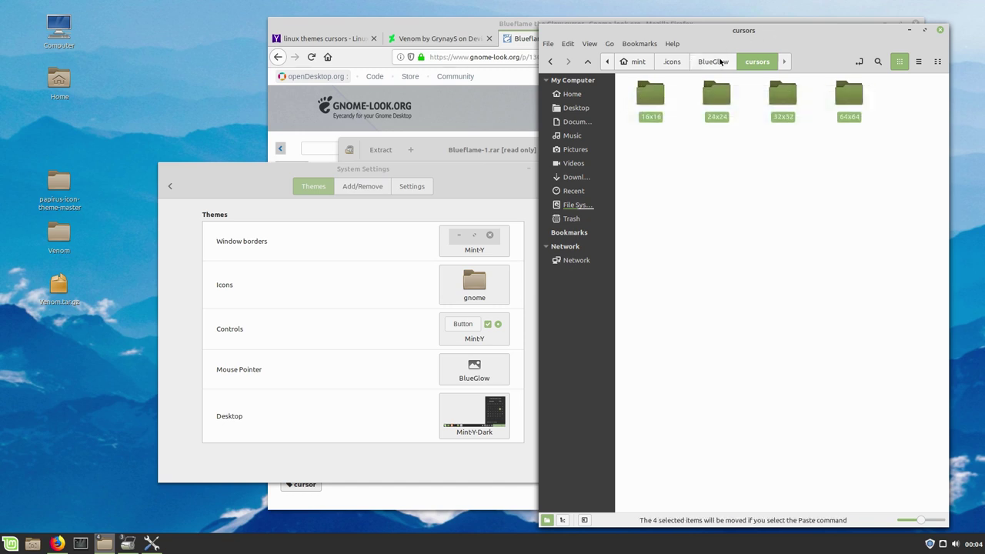
{"action": "left_click", "coordinate": [720, 62]}
{"action": "key", "text": "ctrl+v"}
Delete the emptied cursors folder from the BlueGlow folder
{"action": "left_click", "coordinate": [685, 172]}
{"action": "left_click", "coordinate": [915, 96]}
{"action": "key", "text": "Delete"}
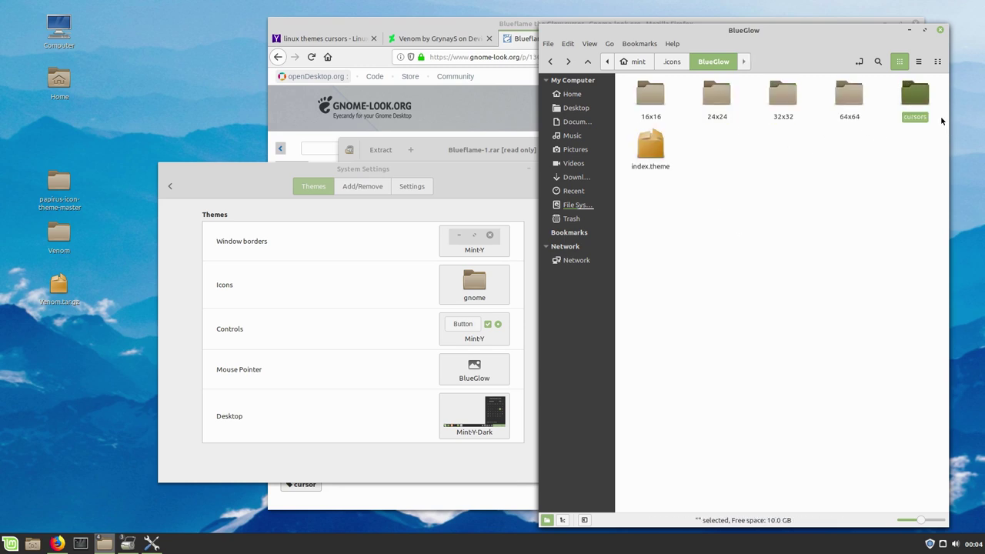
Retest the rearranged BlueGlow theme by switching the mouse pointer to DMZ-Black and back to BlueGlow
{"action": "left_click", "coordinate": [460, 168]}
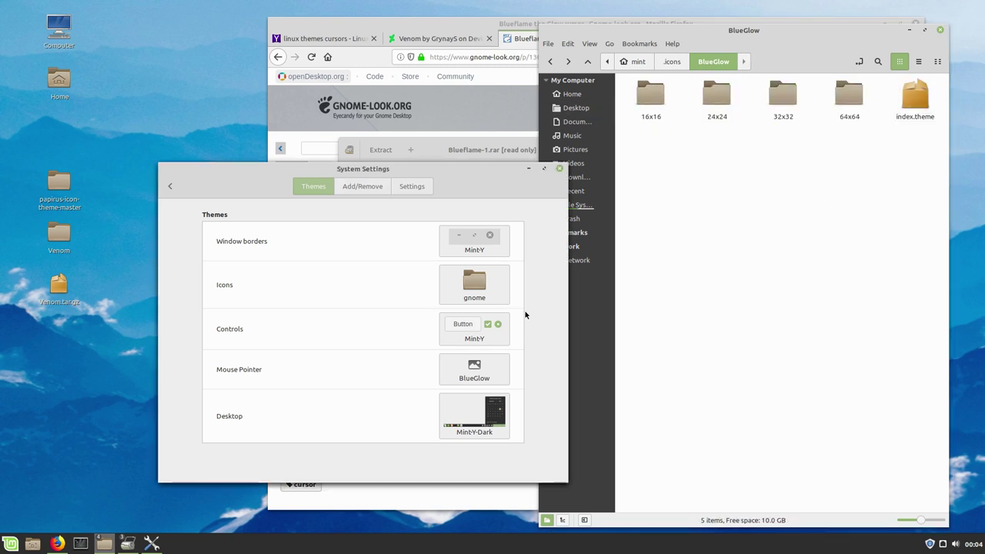
{"action": "left_click", "coordinate": [473, 368]}
{"action": "left_click", "coordinate": [597, 339]}
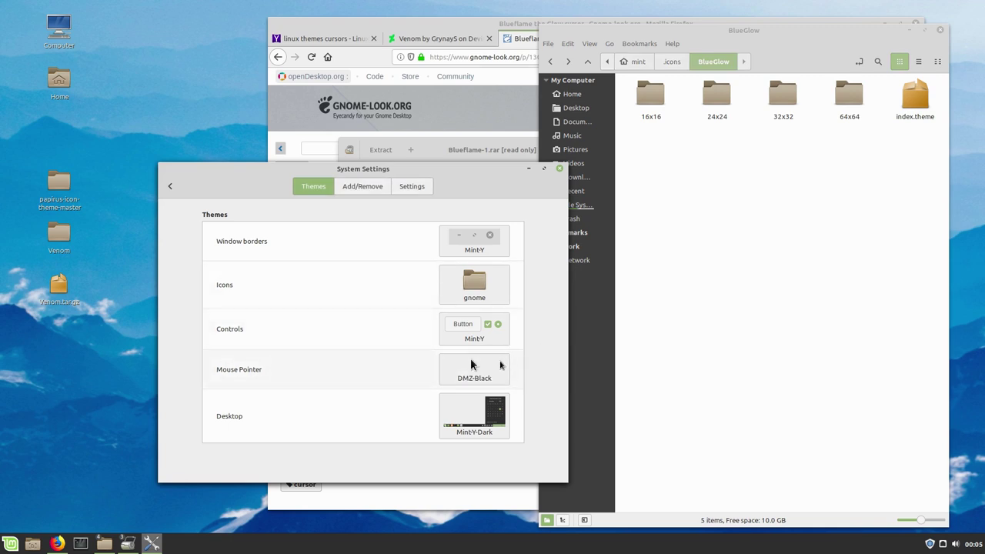
{"action": "left_click", "coordinate": [474, 367]}
{"action": "left_click", "coordinate": [545, 339]}
Set the mouse pointer to Rage-Cursor and return the file manager to the .icons folder
{"action": "left_click", "coordinate": [502, 377]}
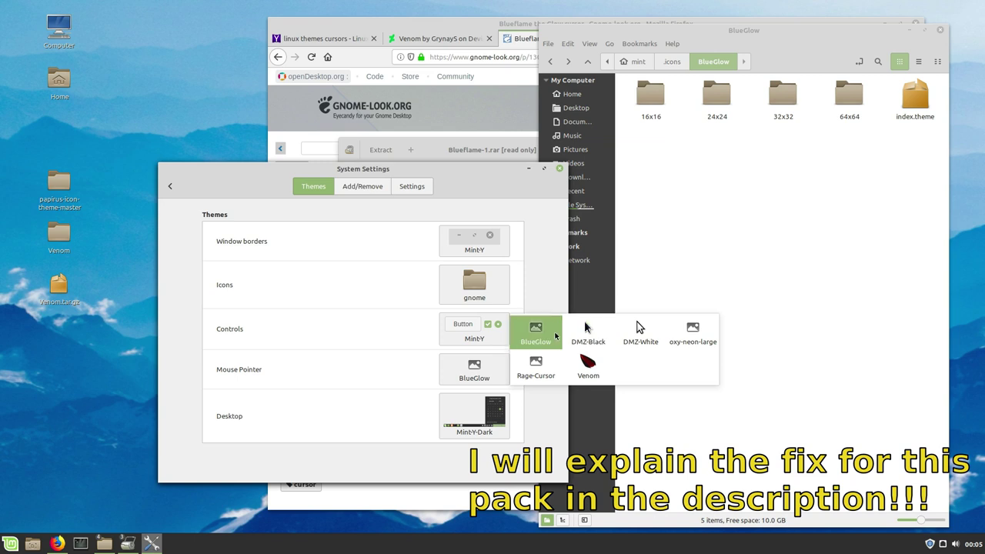
{"action": "left_click", "coordinate": [534, 365]}
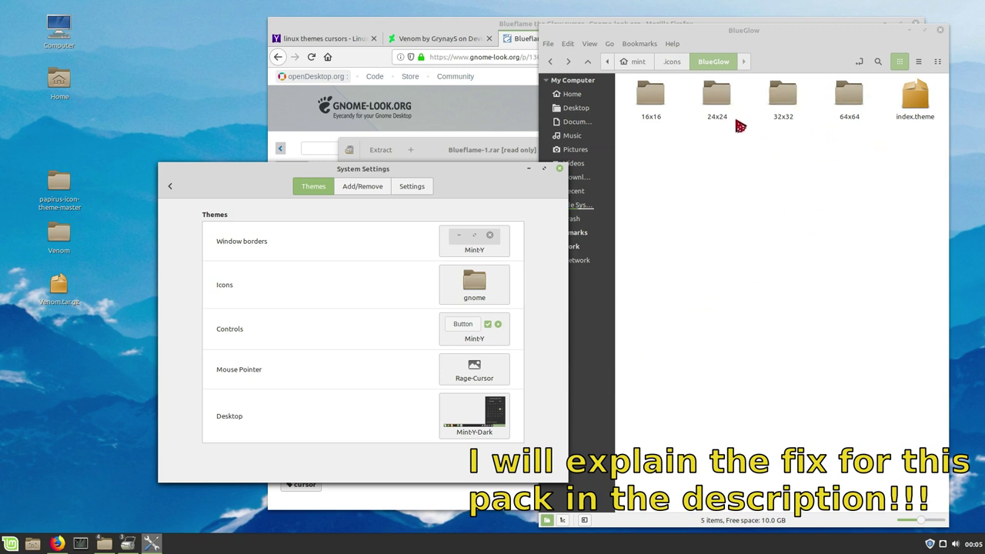
{"action": "left_click", "coordinate": [621, 164]}
{"action": "key", "text": "BackSpace"}
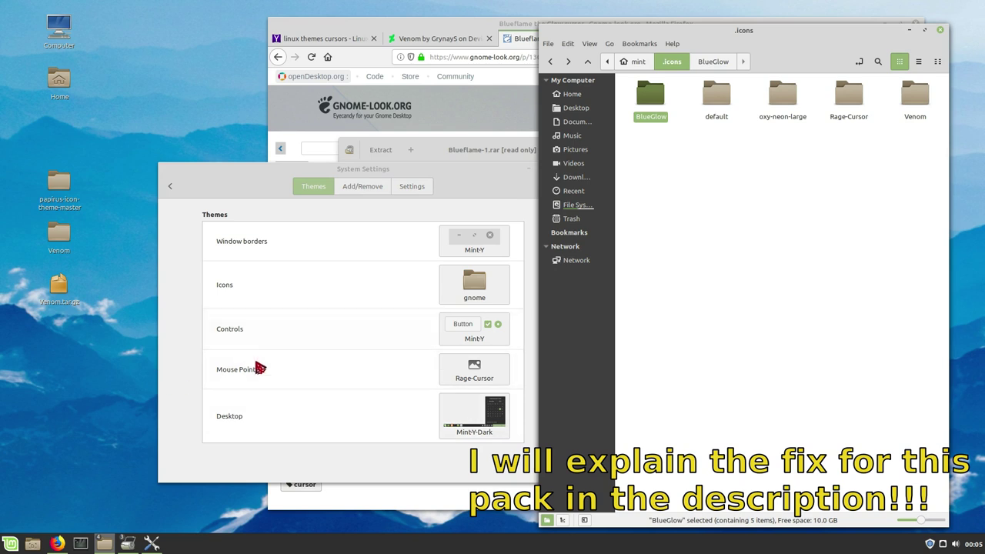
List the mouse pointer choices again to check their thumbnails, then move System Settings clear of the .icons window
{"action": "left_click_drag", "start_coordinate": [472, 185], "coordinate": [552, 117]}
{"action": "left_click", "coordinate": [557, 311]}
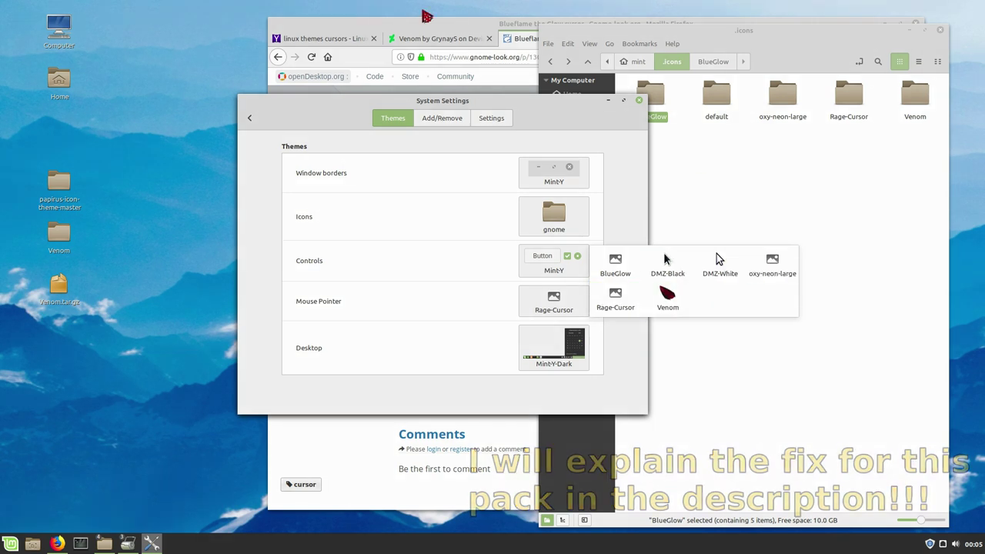
{"action": "left_click", "coordinate": [462, 104]}
{"action": "left_click_drag", "start_coordinate": [462, 104], "coordinate": [252, 77]}
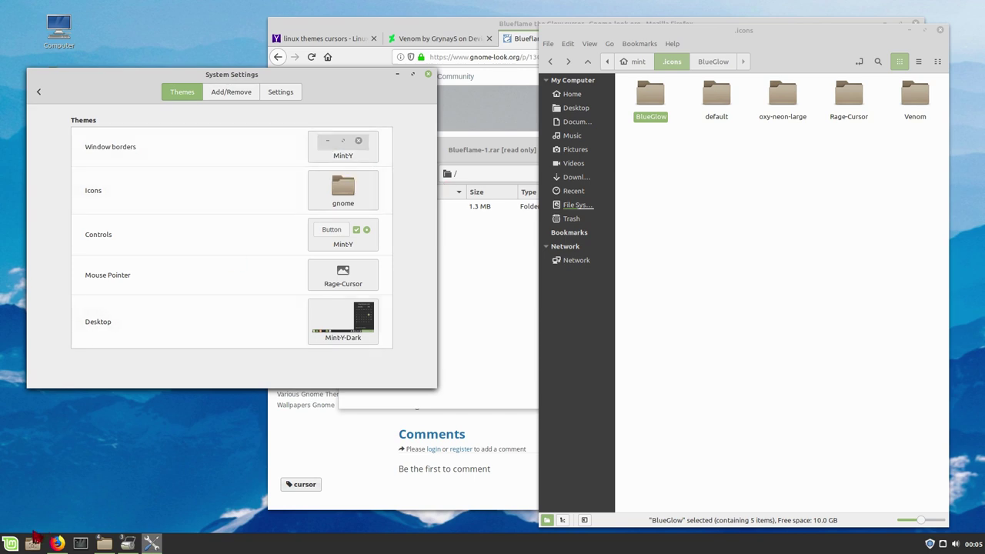
Bring the open Desktop folder window to the front and reposition it over the browser
{"action": "mouse_move", "coordinate": [113, 546]}
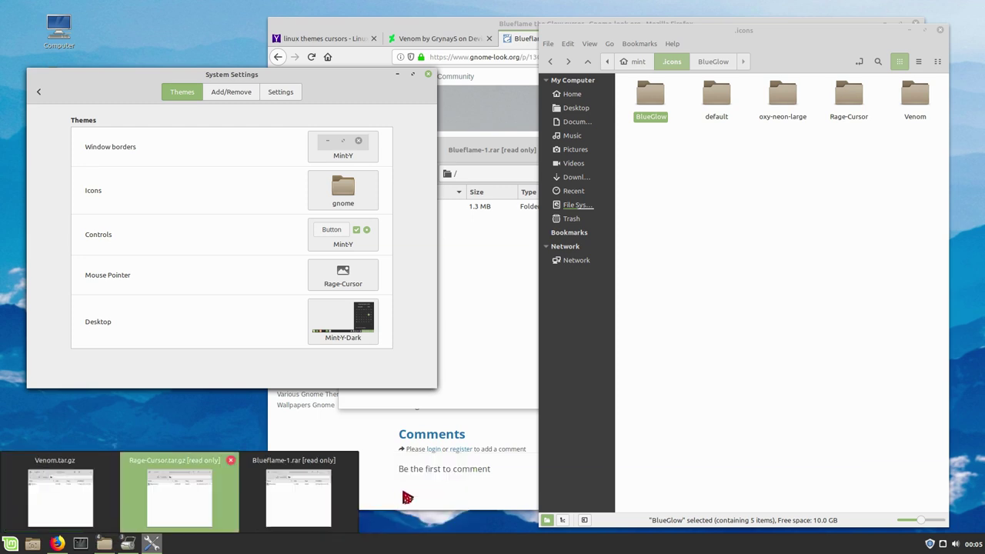
{"action": "left_click", "coordinate": [182, 517]}
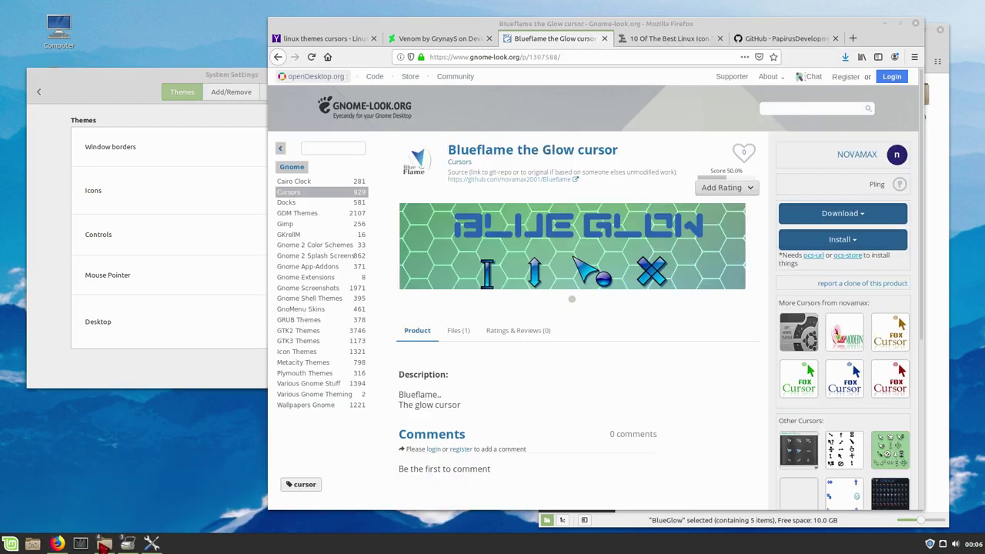
{"action": "mouse_move", "coordinate": [107, 543]}
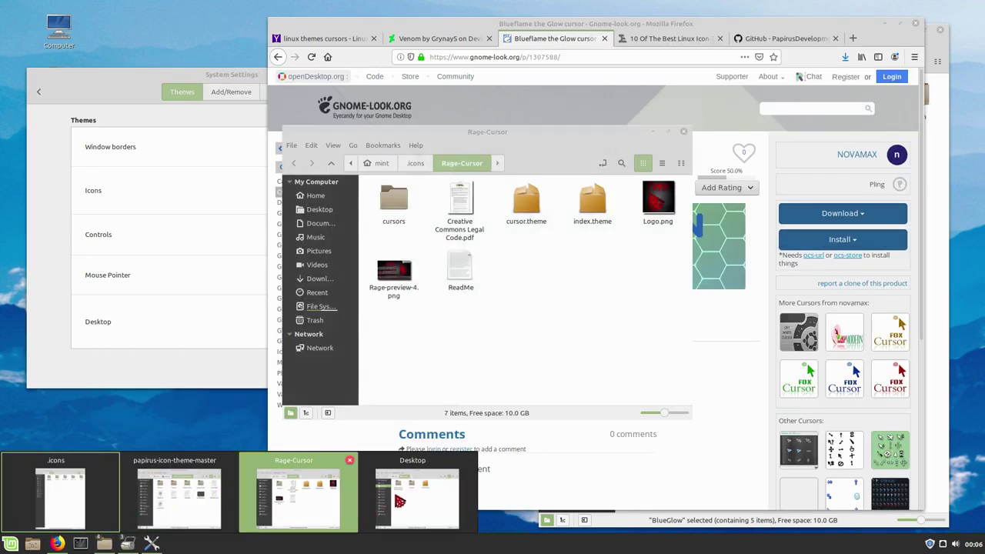
{"action": "left_click", "coordinate": [387, 492]}
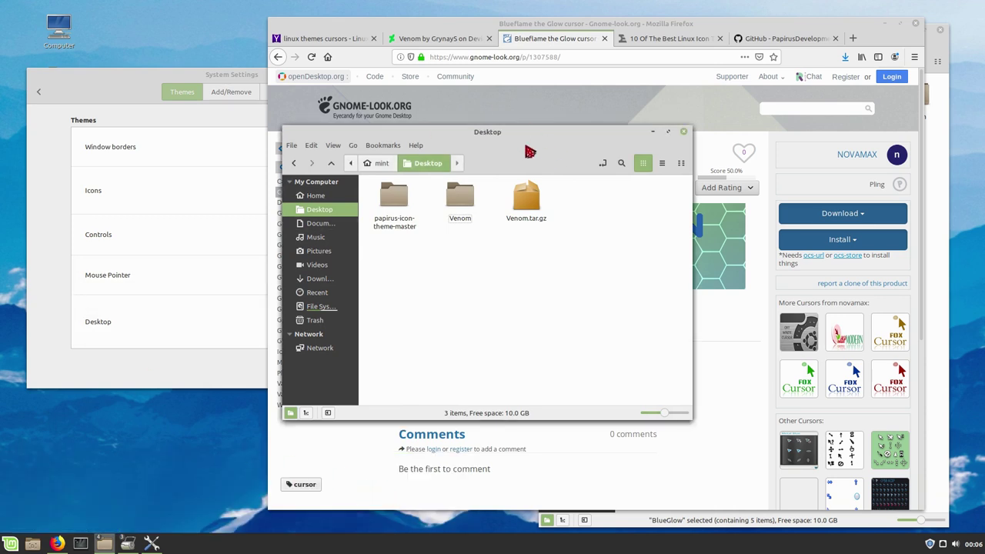
{"action": "left_click_drag", "start_coordinate": [516, 132], "coordinate": [516, 97]}
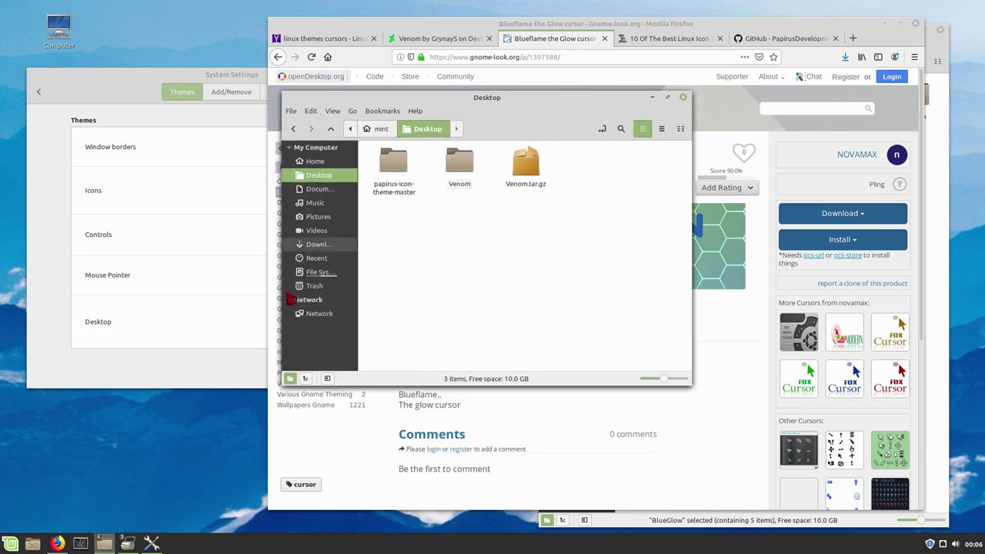
Browse from the file system root to the /usr/share/cinnamon/thumbnails folder
{"action": "left_click", "coordinate": [328, 274]}
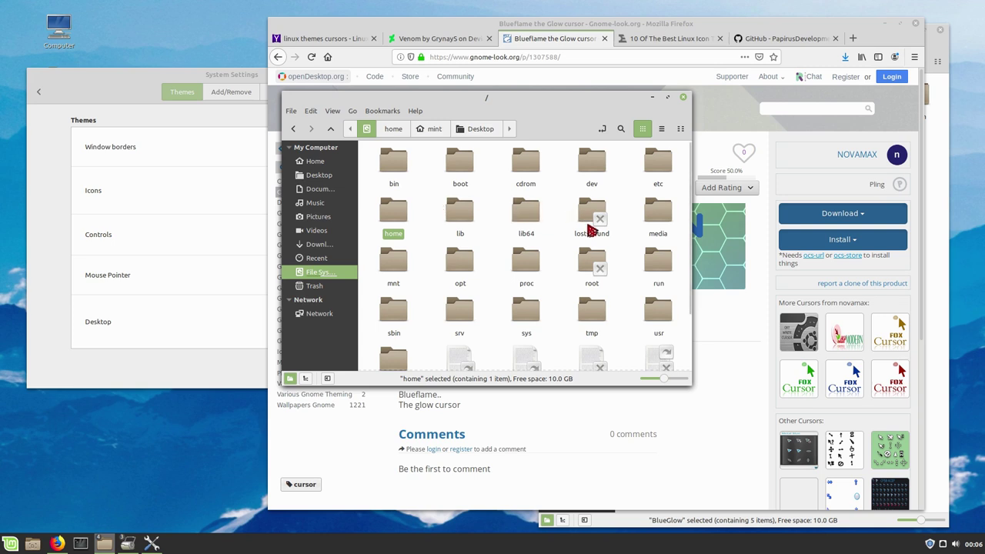
{"action": "double_click", "coordinate": [660, 320]}
{"action": "left_click", "coordinate": [530, 211]}
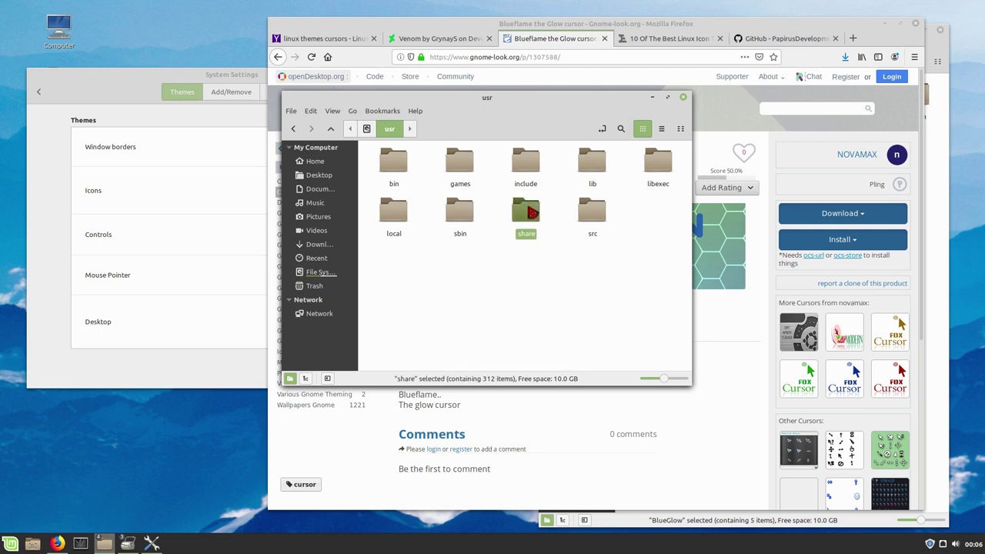
{"action": "double_click", "coordinate": [529, 212]}
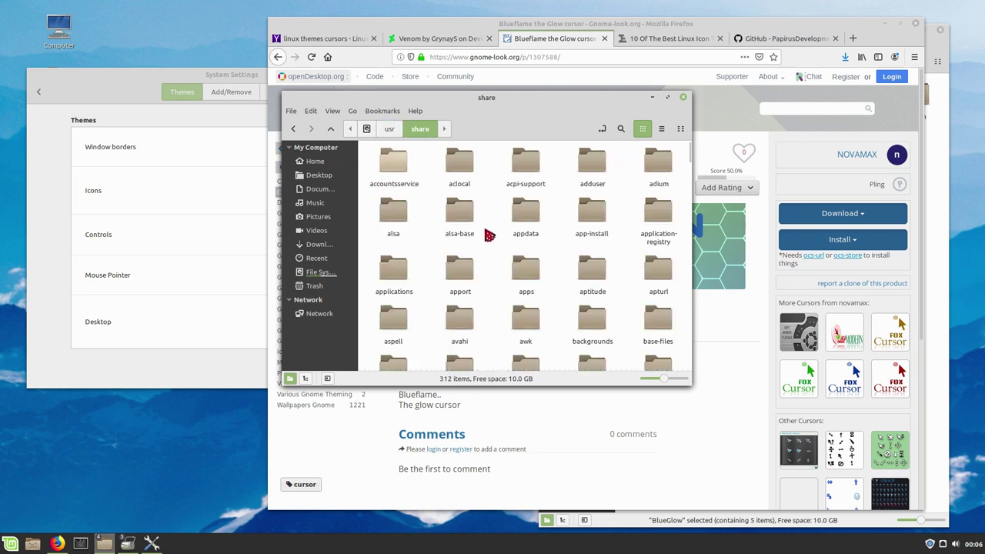
{"action": "scroll", "coordinate": [538, 230], "scroll_direction": "down", "scroll_amount": 3}
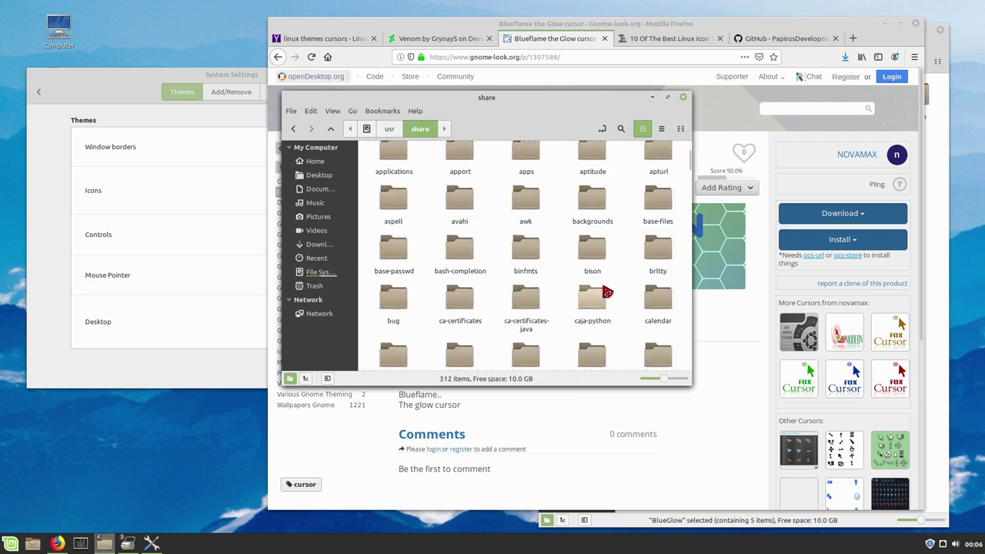
{"action": "scroll", "coordinate": [606, 291], "scroll_direction": "down", "scroll_amount": 1}
{"action": "left_click", "coordinate": [540, 335]}
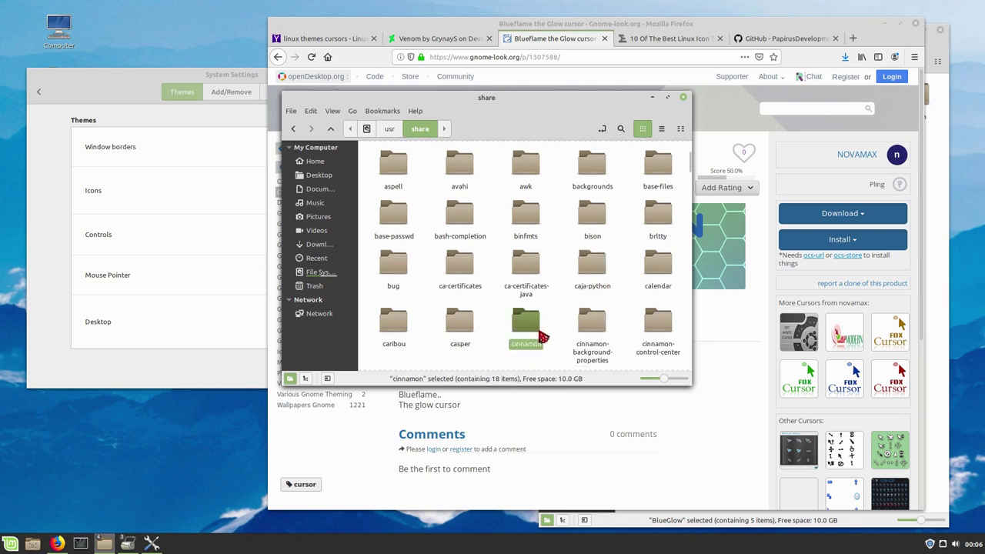
{"action": "double_click", "coordinate": [541, 336]}
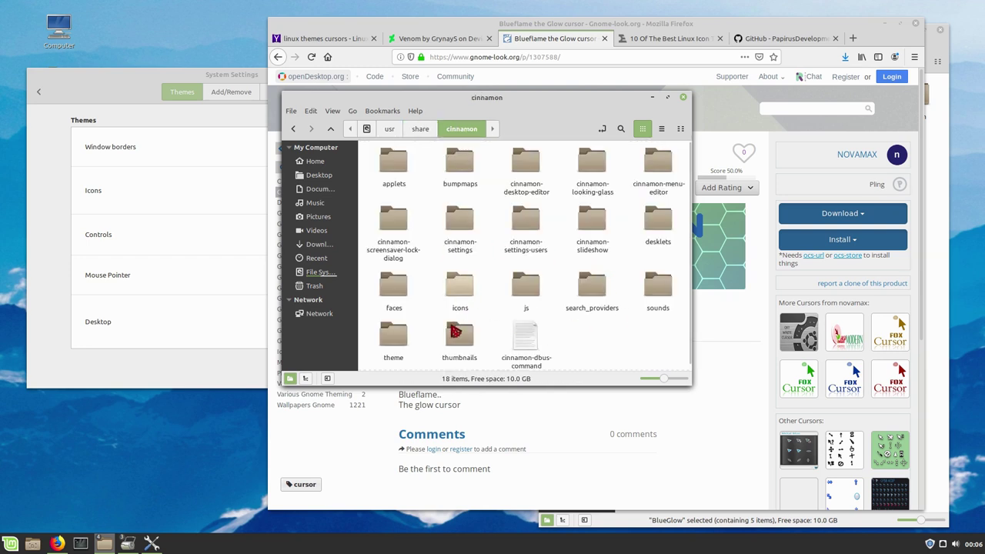
{"action": "double_click", "coordinate": [455, 333]}
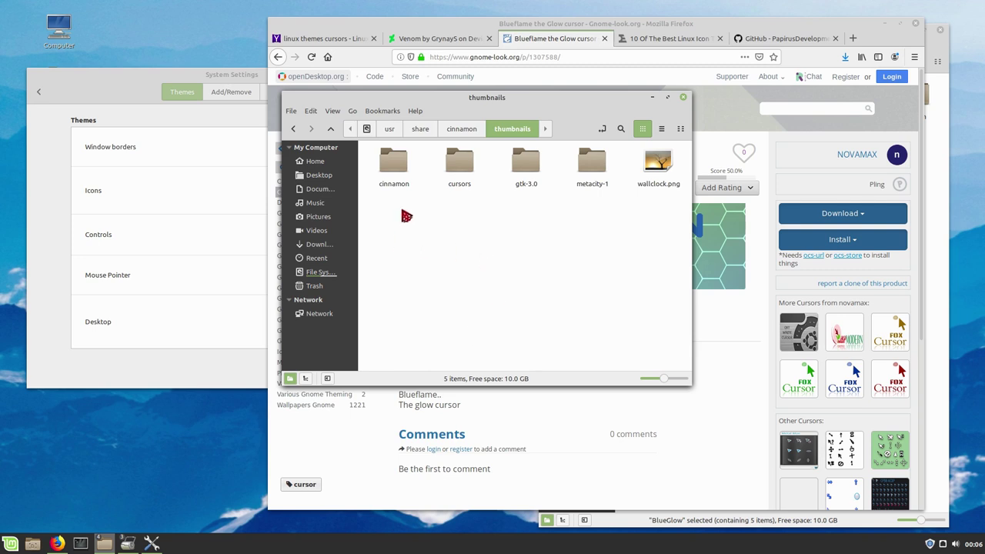
Open the cursors folder inside thumbnails as root, authenticate, and move the elevated window beside the original one
{"action": "right_click", "coordinate": [462, 171]}
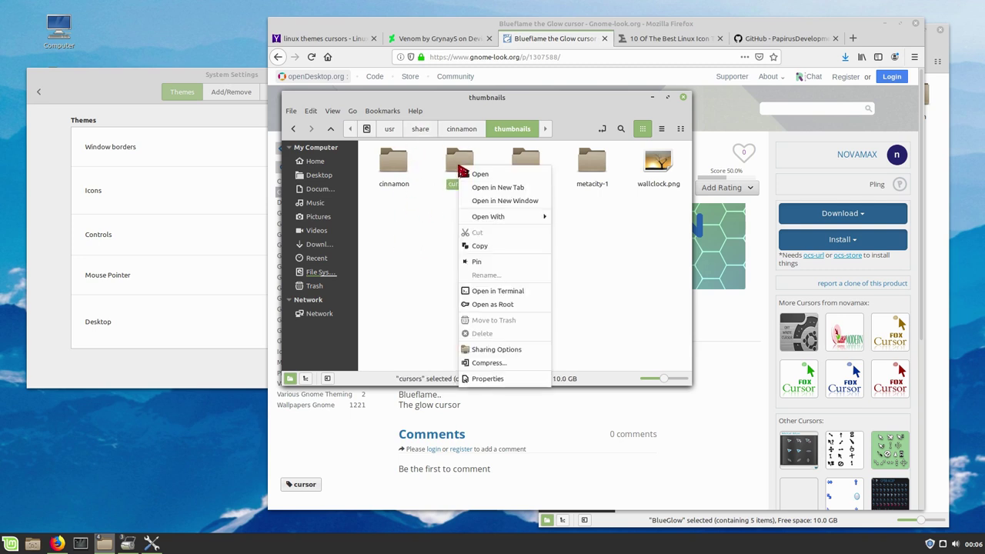
{"action": "left_click", "coordinate": [515, 306]}
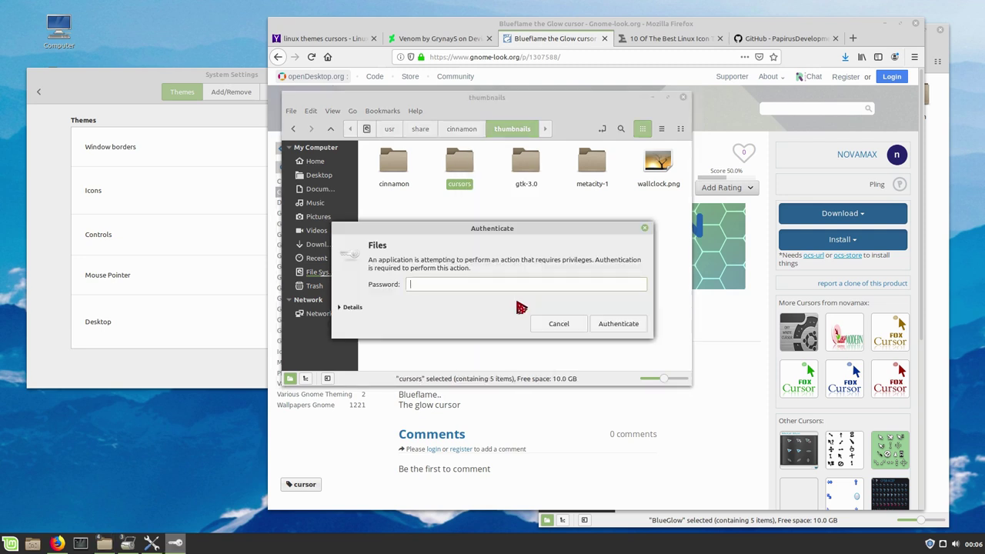
{"action": "key", "text": "Return"}
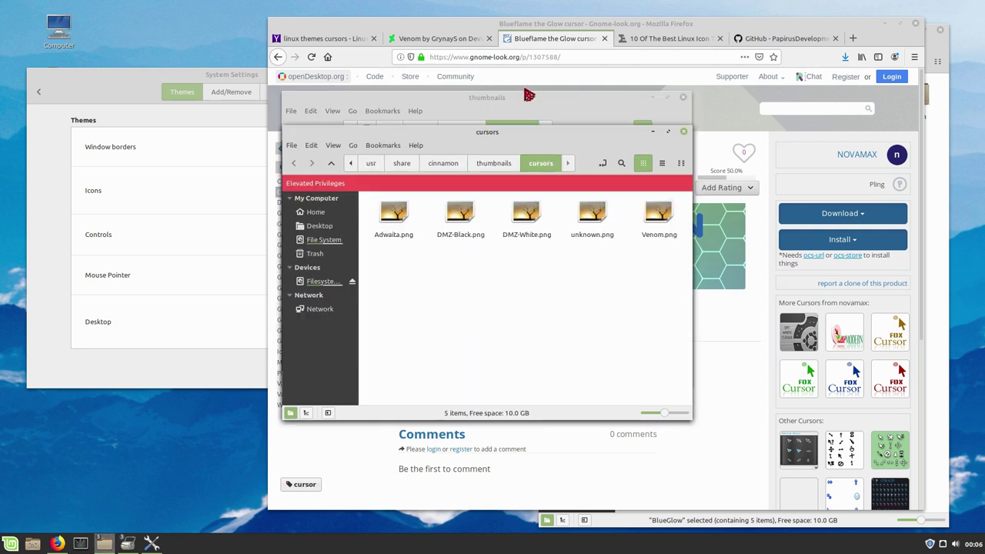
{"action": "left_click_drag", "start_coordinate": [536, 128], "coordinate": [705, 77]}
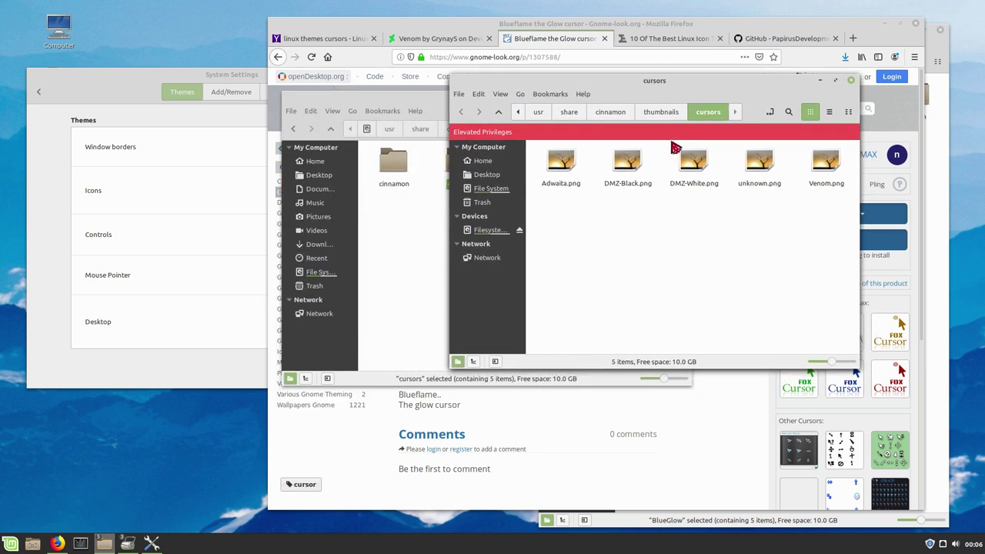
Check the pointer preview files DMZ-Black.png, DMZ-White.png and Venom.png, then move the original thumbnails window aside
{"action": "left_click", "coordinate": [625, 179]}
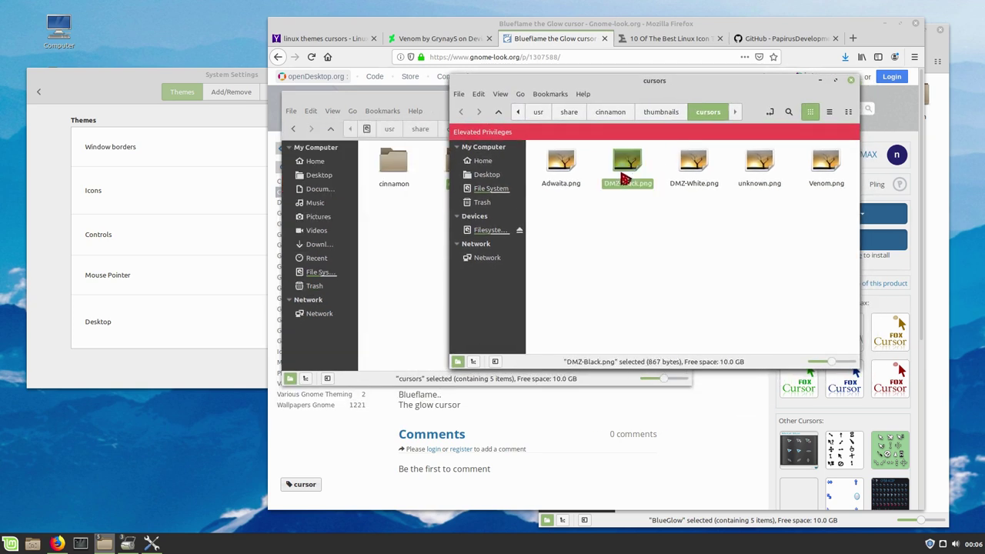
{"action": "left_click", "coordinate": [694, 169]}
{"action": "left_click", "coordinate": [830, 183]}
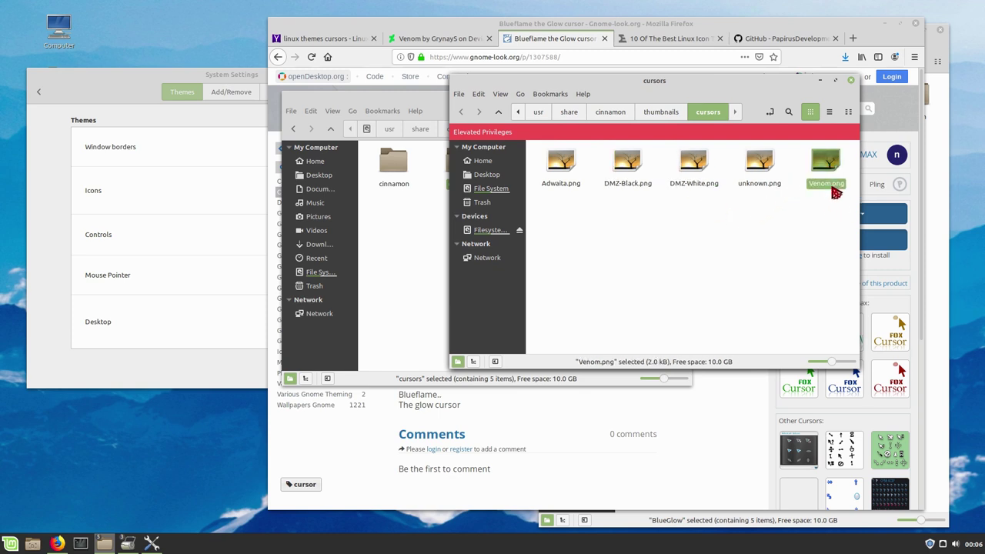
{"action": "left_click_drag", "start_coordinate": [356, 99], "coordinate": [289, 158]}
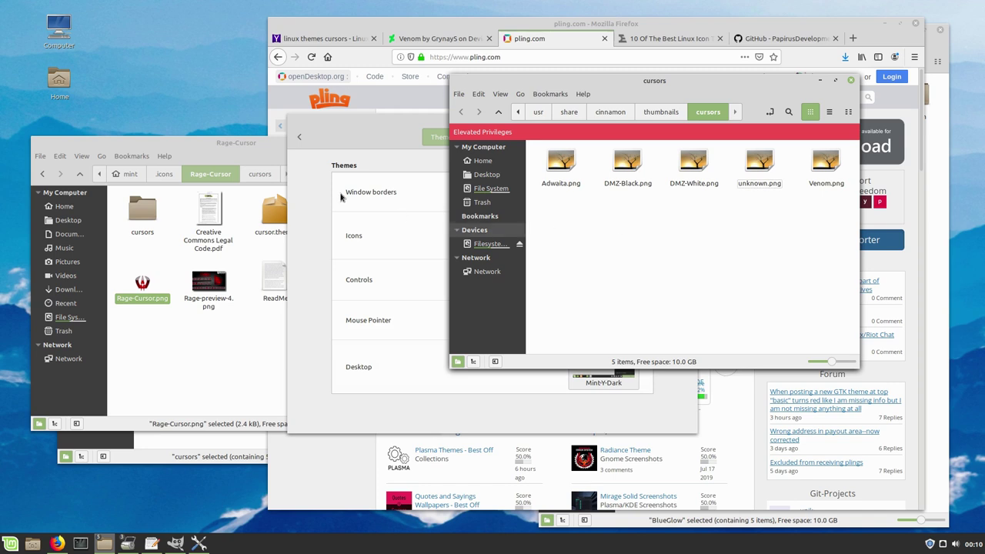
Browse the cursors folder inside Rage-Cursor and open its fd_double_arrow cursor in GIMP
{"action": "left_click", "coordinate": [237, 149]}
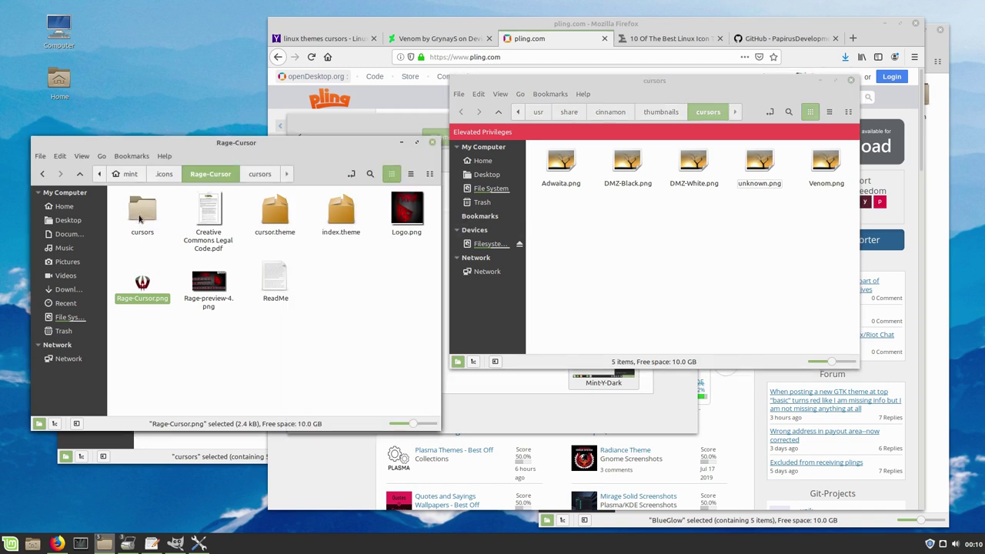
{"action": "double_click", "coordinate": [140, 216]}
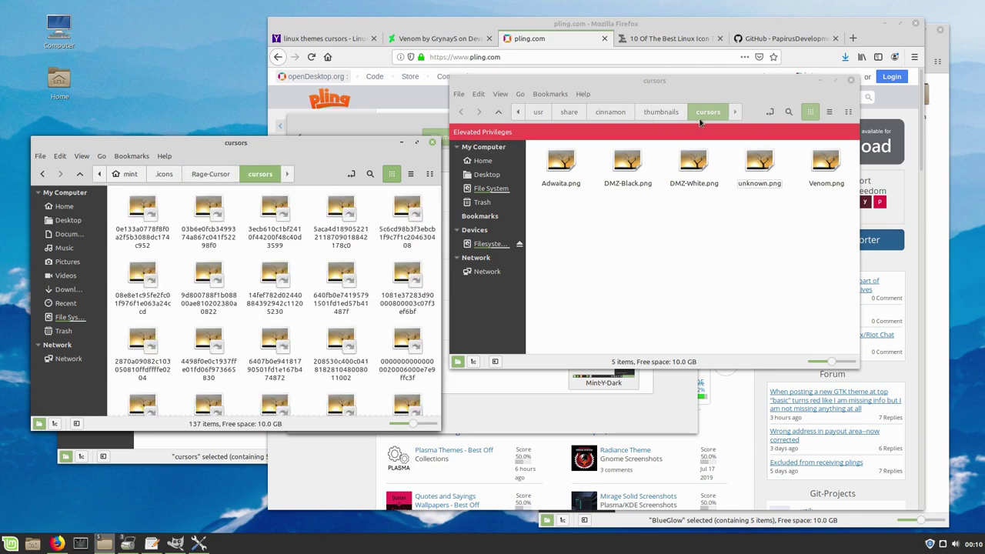
{"action": "scroll", "coordinate": [311, 292], "scroll_direction": "down", "scroll_amount": 10}
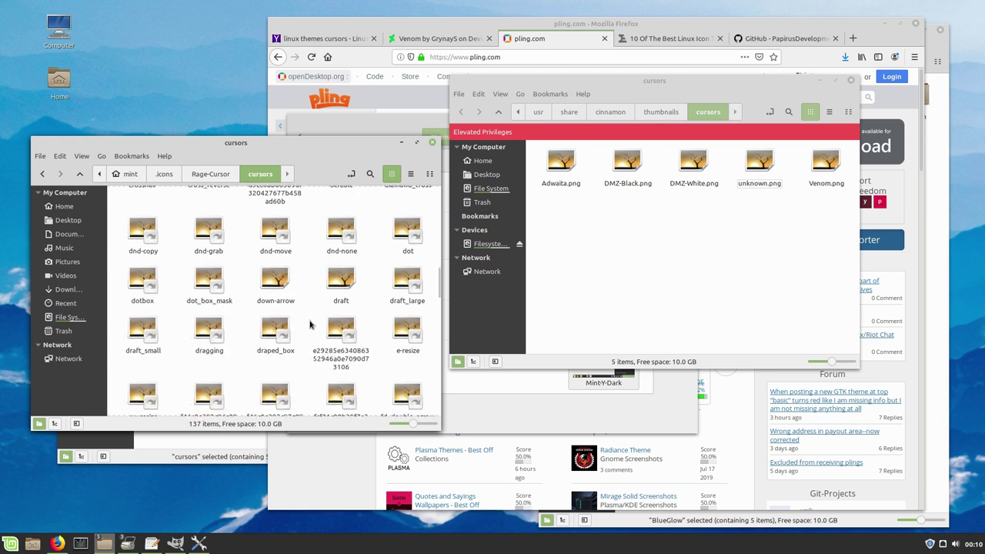
{"action": "scroll", "coordinate": [310, 325], "scroll_direction": "up", "scroll_amount": 1}
{"action": "scroll", "coordinate": [310, 324], "scroll_direction": "up", "scroll_amount": 3}
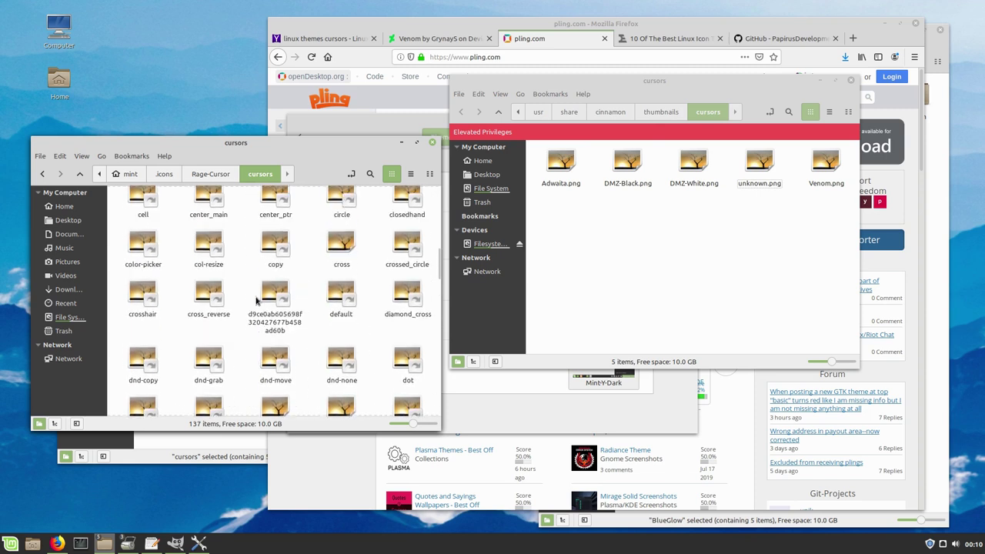
{"action": "scroll", "coordinate": [261, 296], "scroll_direction": "up", "scroll_amount": 7}
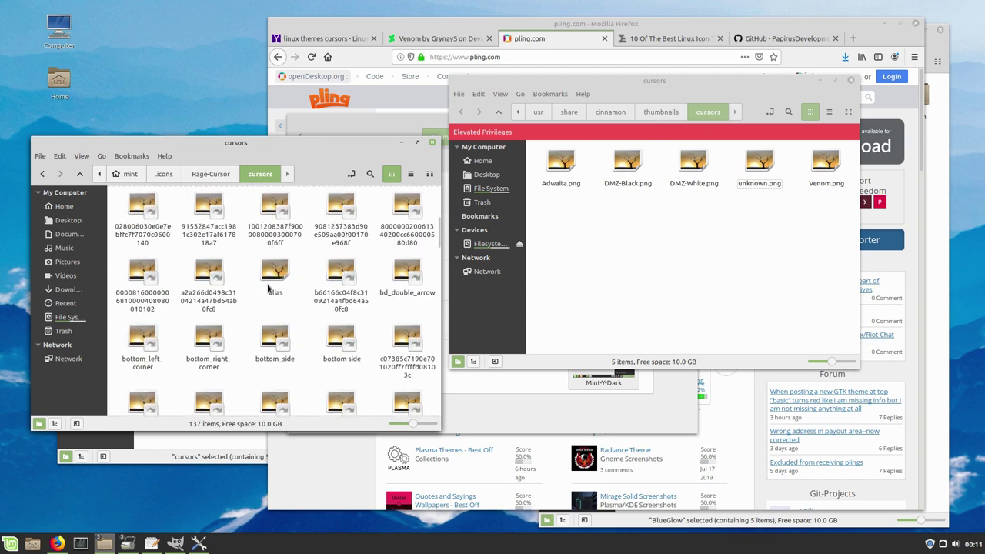
{"action": "scroll", "coordinate": [338, 261], "scroll_direction": "up", "scroll_amount": 3}
{"action": "scroll", "coordinate": [339, 261], "scroll_direction": "down", "scroll_amount": 15}
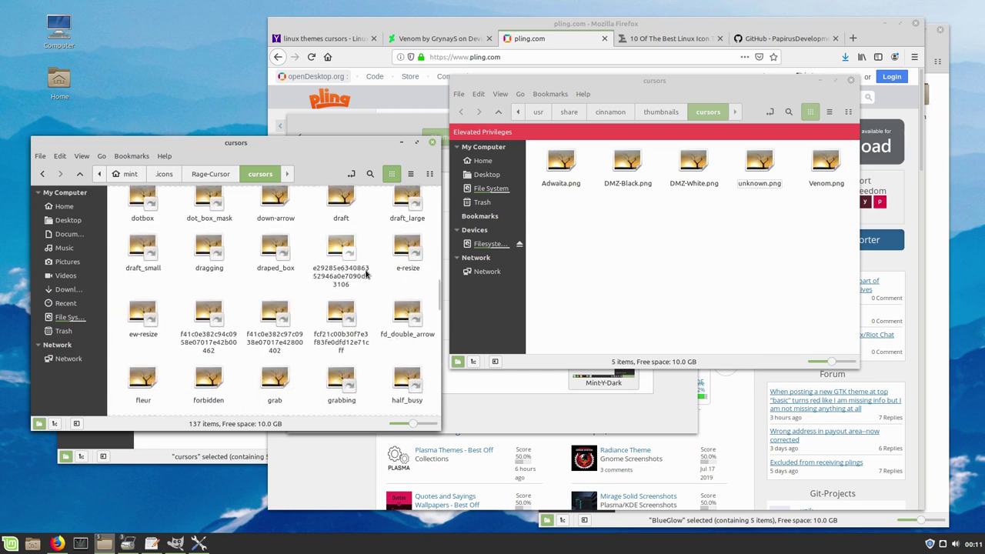
{"action": "scroll", "coordinate": [367, 274], "scroll_direction": "down", "scroll_amount": 1}
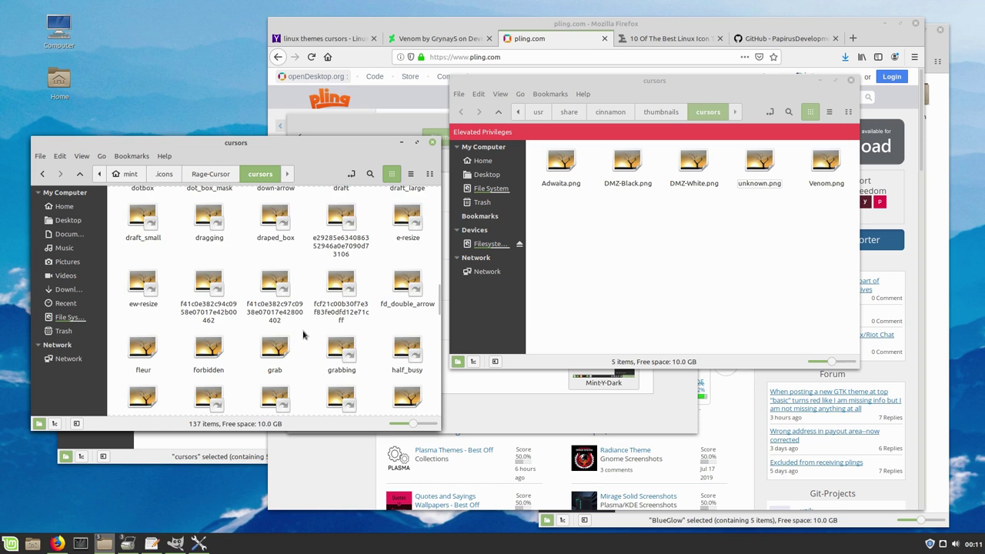
{"action": "left_click", "coordinate": [405, 286]}
{"action": "double_click", "coordinate": [404, 278]}
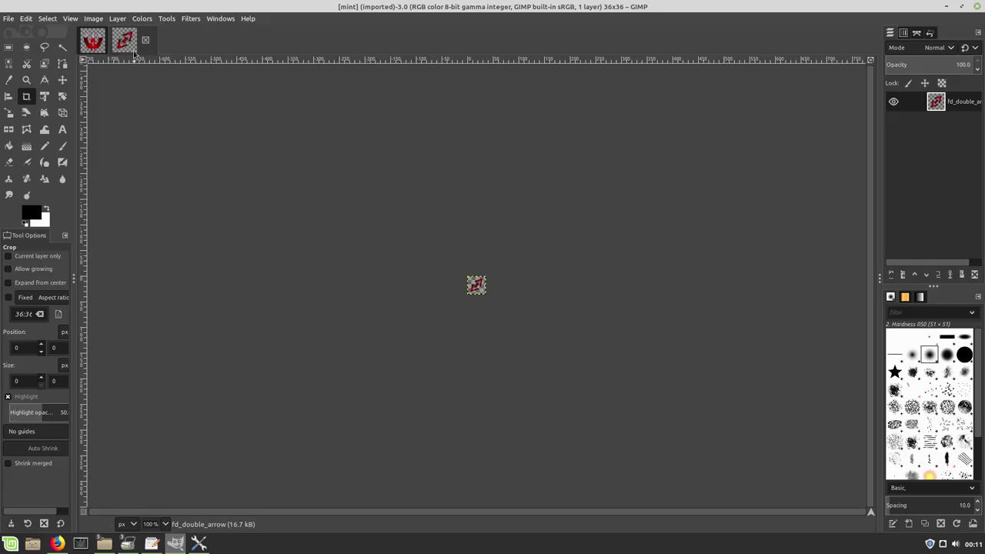
Export the fd_double_arrow image as a PNG to the Rage-Cursor folder, replacing the existing Rage-Cursor.png
{"action": "left_click", "coordinate": [99, 42]}
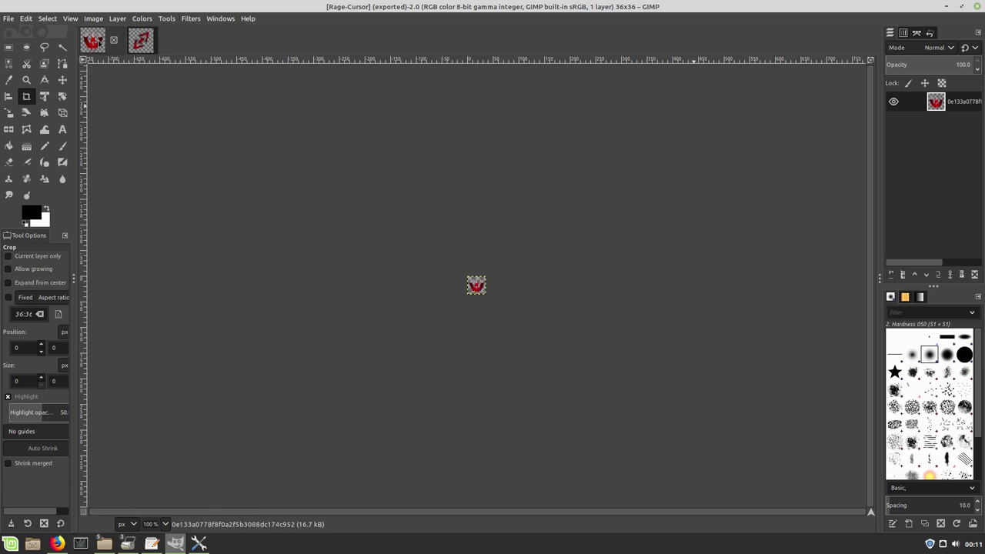
{"action": "left_click", "coordinate": [140, 43]}
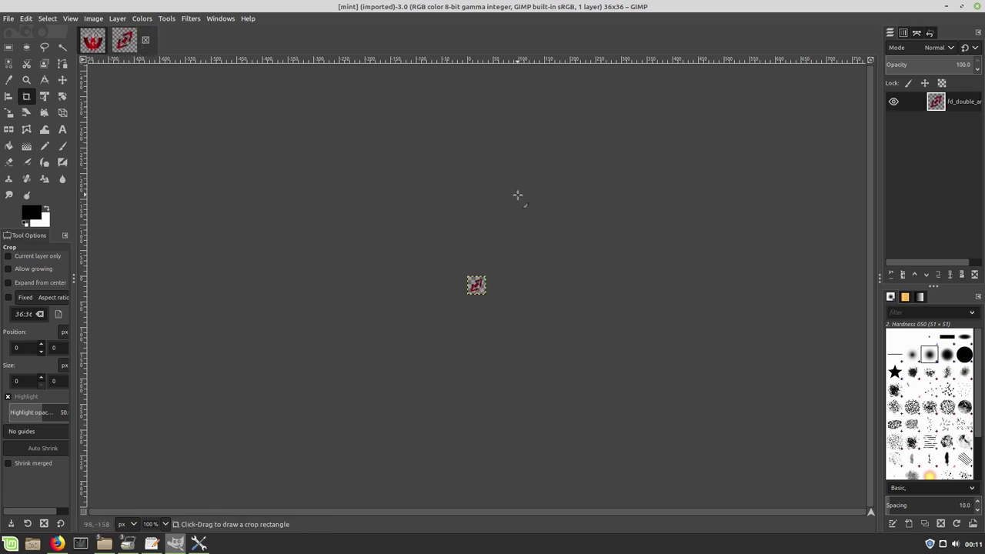
{"action": "key", "text": "ctrl+shift+e"}
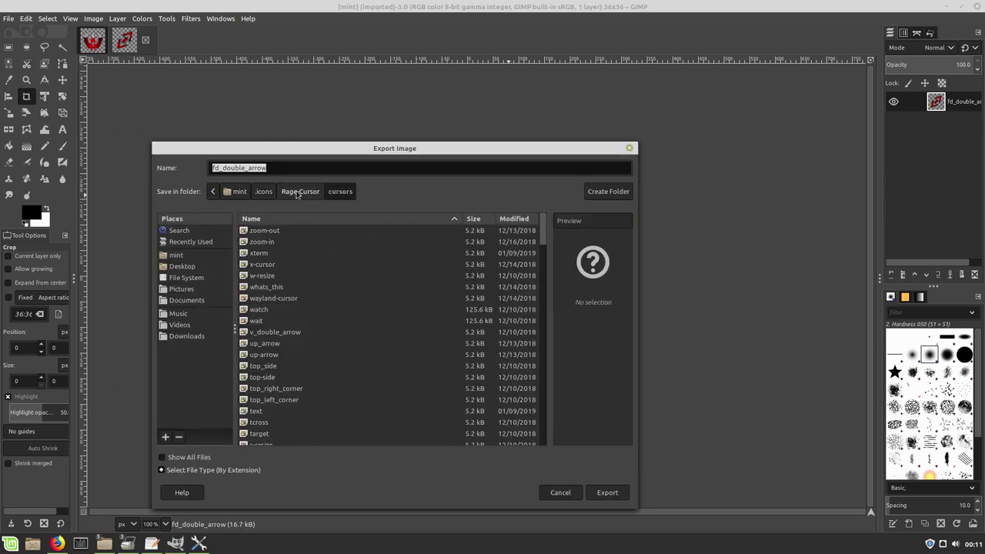
{"action": "left_click", "coordinate": [299, 191]}
{"action": "left_click", "coordinate": [289, 265]}
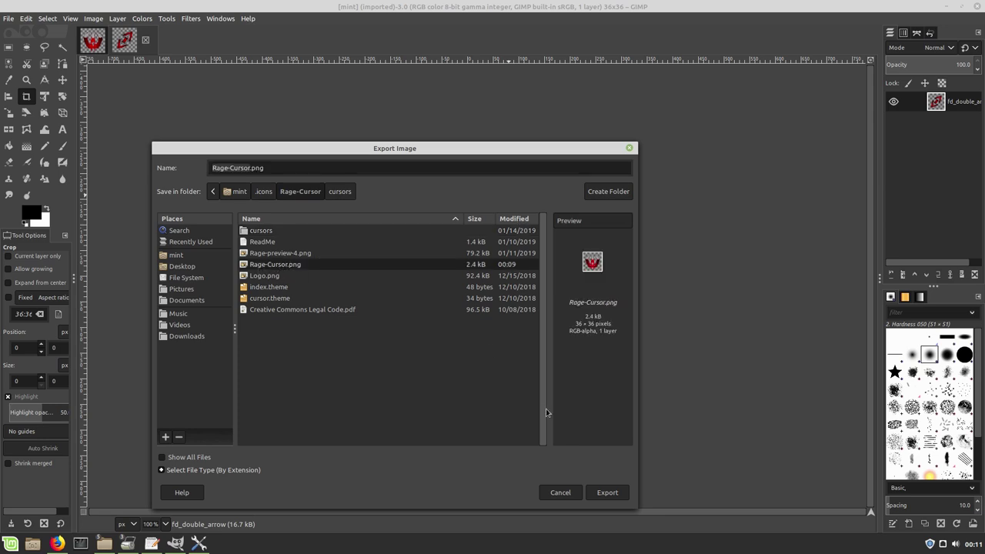
{"action": "left_click", "coordinate": [608, 492]}
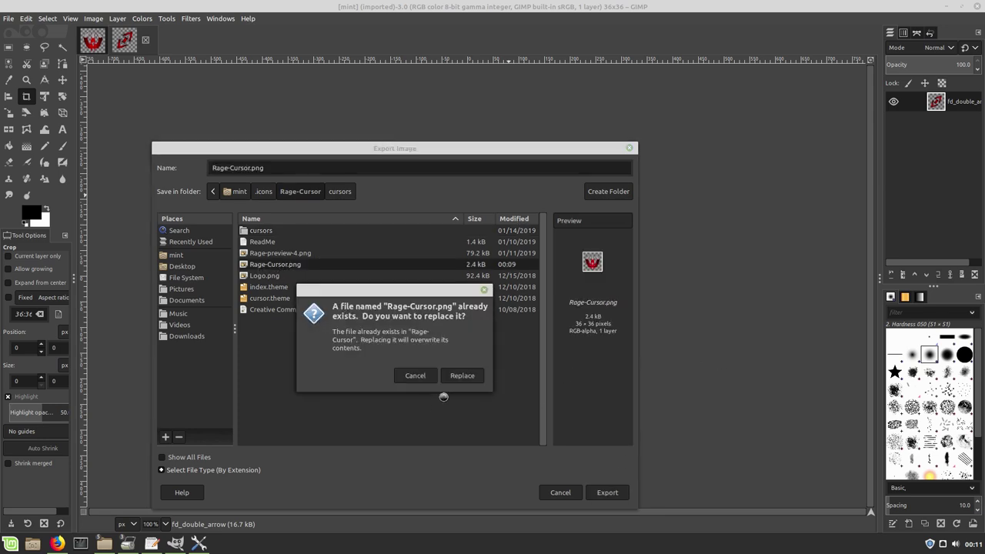
{"action": "left_click", "coordinate": [463, 376]}
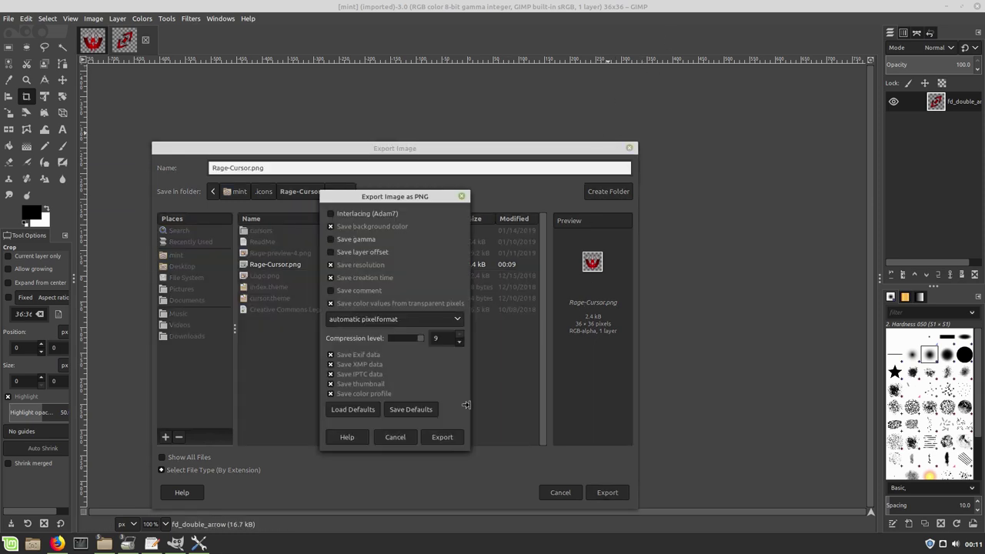
{"action": "left_click", "coordinate": [443, 438]}
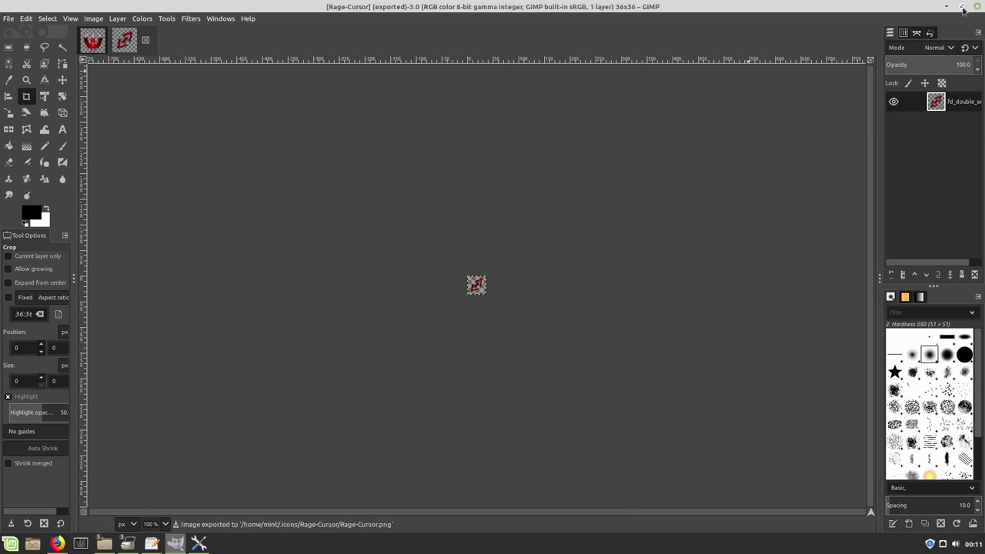
Return to the Rage-Cursor folder in the file manager and copy Rage-Cursor.png into the elevated thumbnails/cursors folder
{"action": "left_click", "coordinate": [948, 7]}
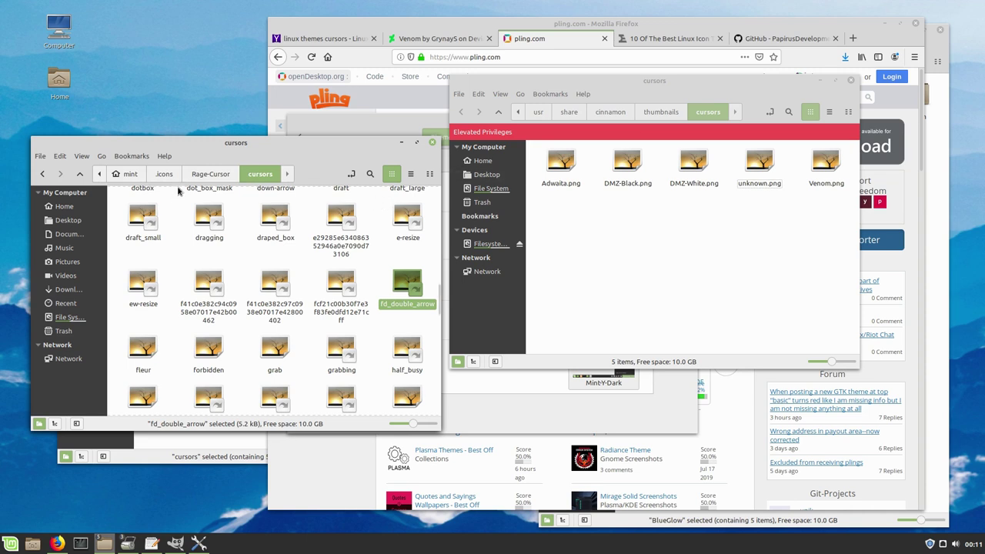
{"action": "left_click", "coordinate": [206, 174]}
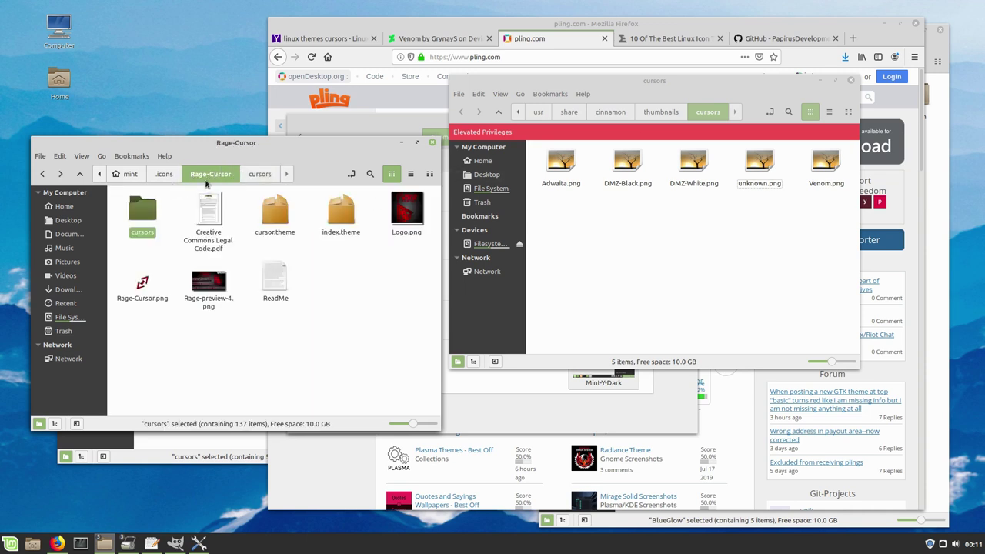
{"action": "left_click", "coordinate": [142, 286]}
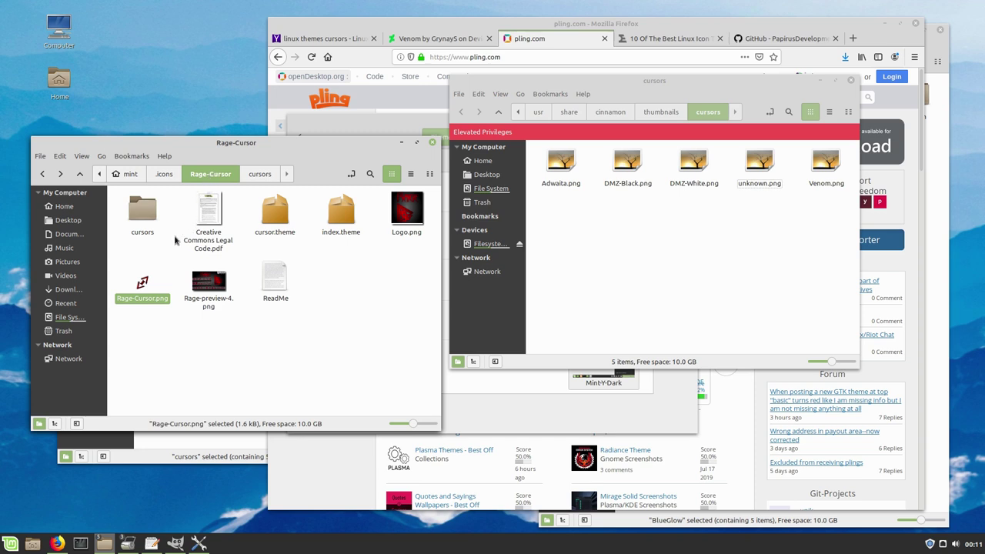
{"action": "left_click_drag", "start_coordinate": [804, 190], "coordinate": [772, 254]}
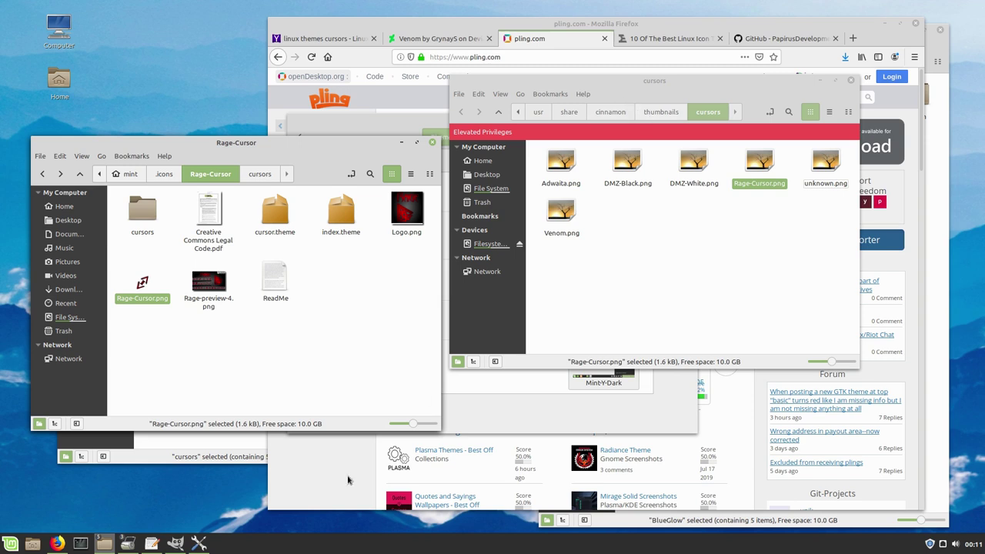
Restart System Settings and open the Themes settings
{"action": "right_click", "coordinate": [199, 543]}
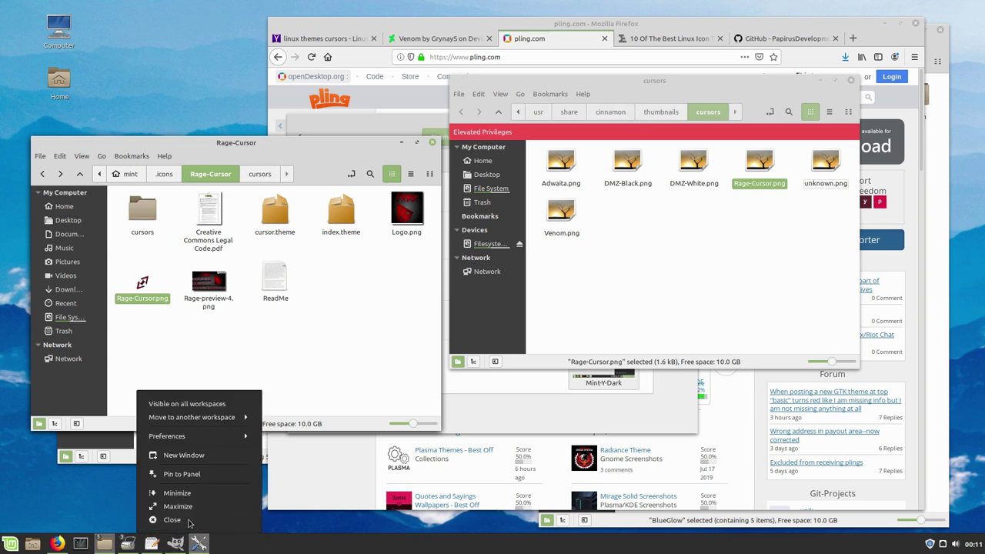
{"action": "left_click", "coordinate": [172, 521]}
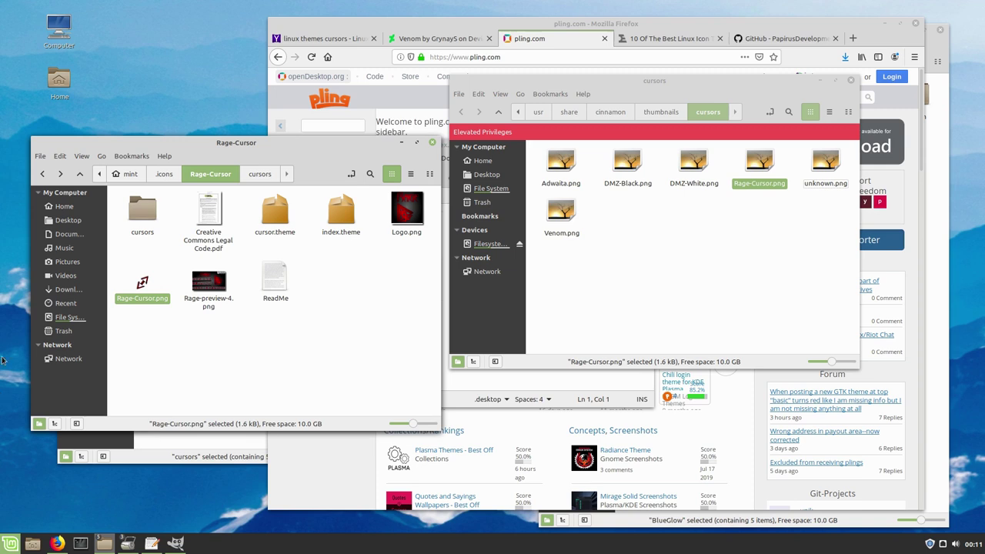
{"action": "key", "text": "super"}
{"action": "left_click", "coordinate": [23, 345]}
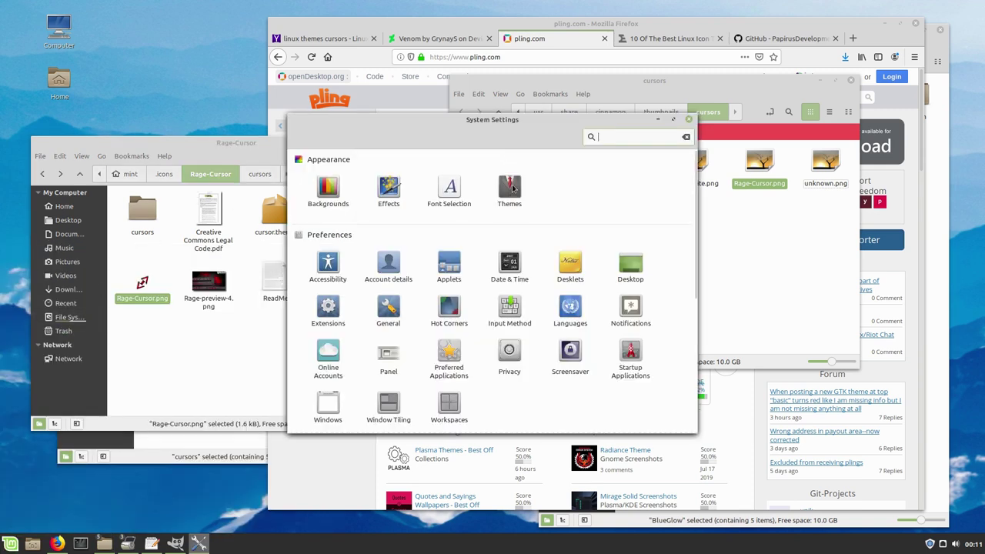
{"action": "left_click", "coordinate": [509, 186]}
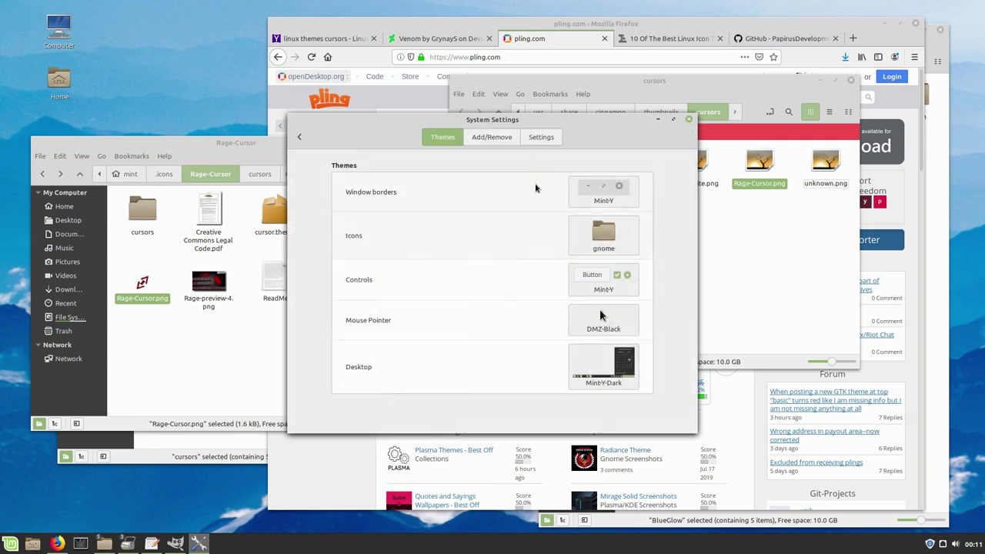
Set the mouse pointer theme to Rage-Cursor and check the thumbnails of the available pointer themes
{"action": "left_click", "coordinate": [601, 316]}
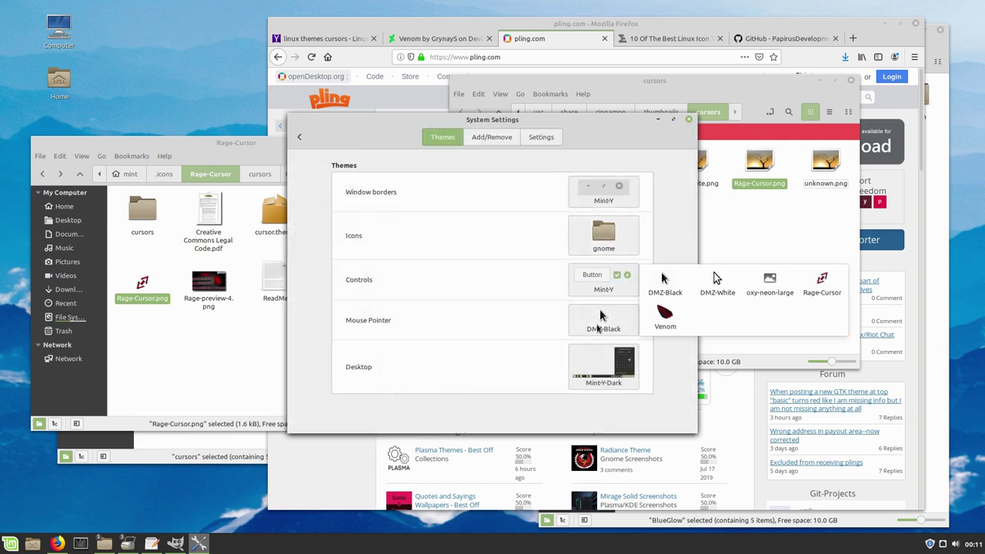
{"action": "left_click", "coordinate": [836, 296]}
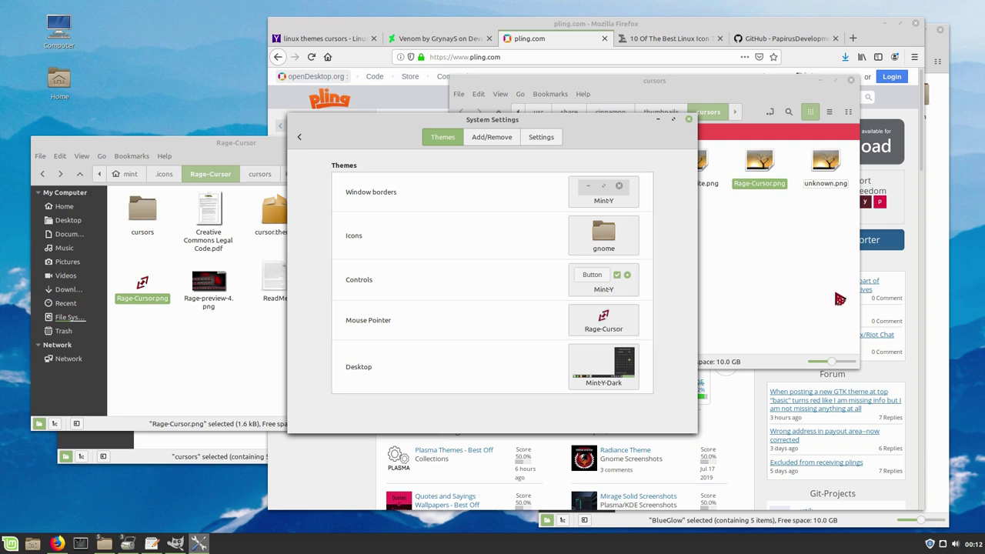
{"action": "left_click", "coordinate": [624, 322]}
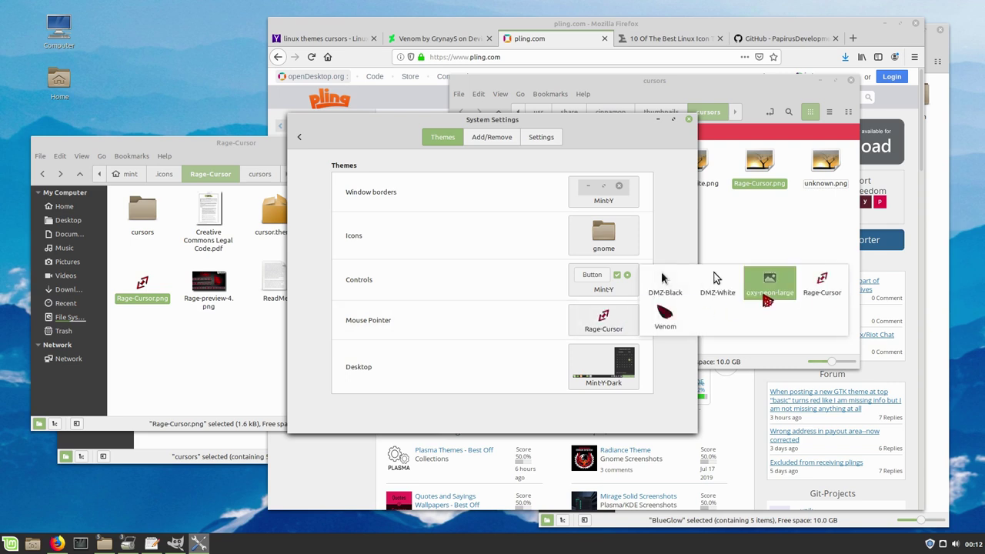
{"action": "left_click", "coordinate": [786, 247]}
Browse to the cursors folder of the oxy-neon-large theme in .icons and open its arrow cursor in GIMP
{"action": "left_click", "coordinate": [244, 339]}
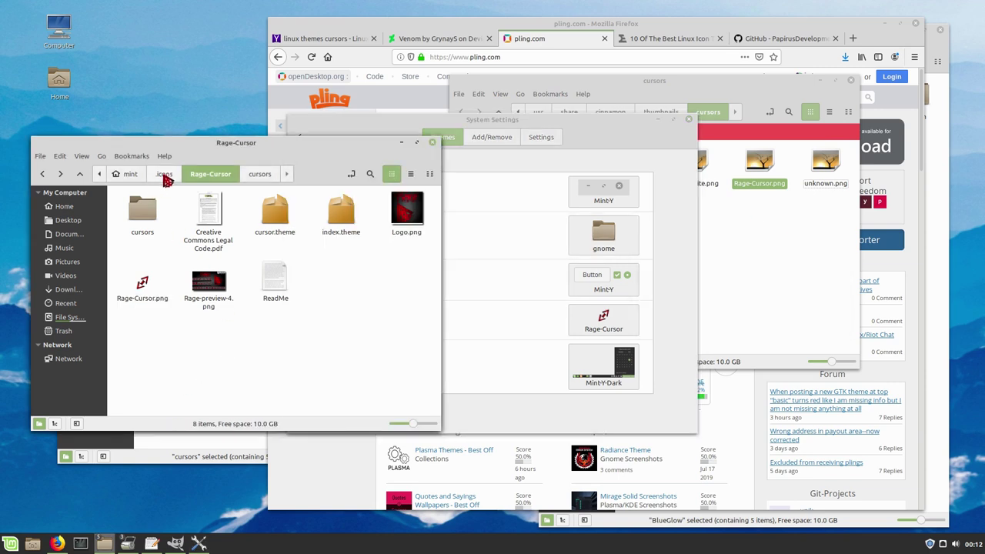
{"action": "left_click", "coordinate": [164, 175]}
{"action": "double_click", "coordinate": [275, 209]}
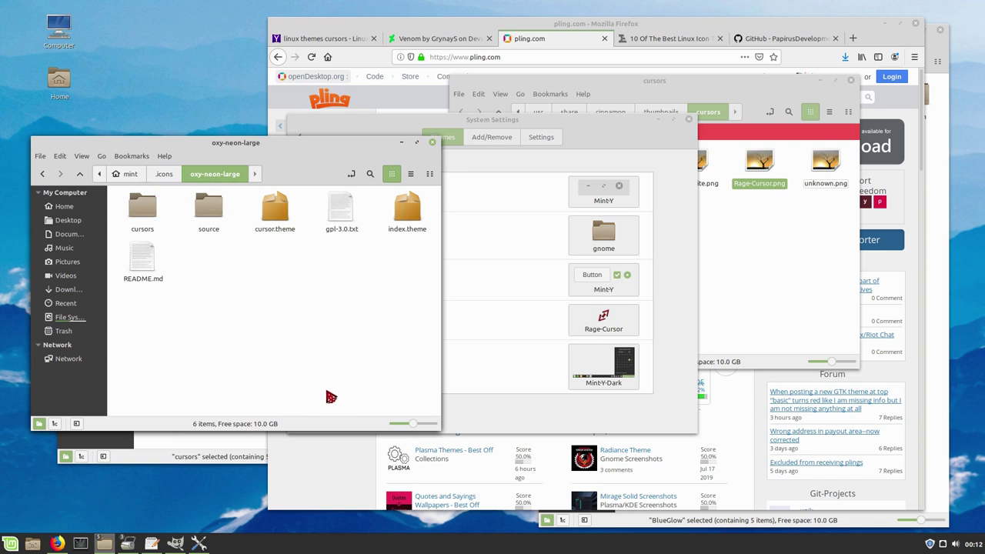
{"action": "double_click", "coordinate": [146, 219]}
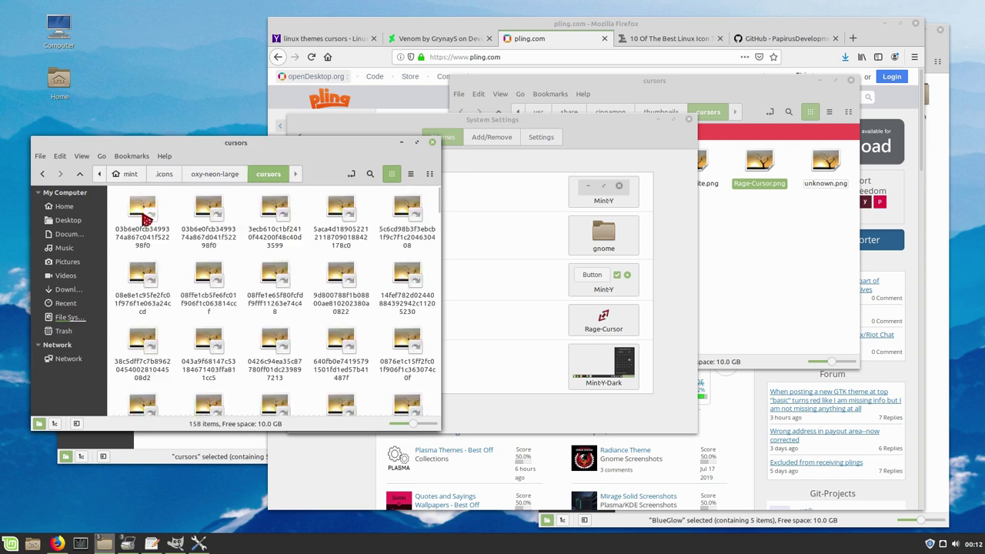
{"action": "scroll", "coordinate": [327, 342], "scroll_direction": "down", "scroll_amount": 2}
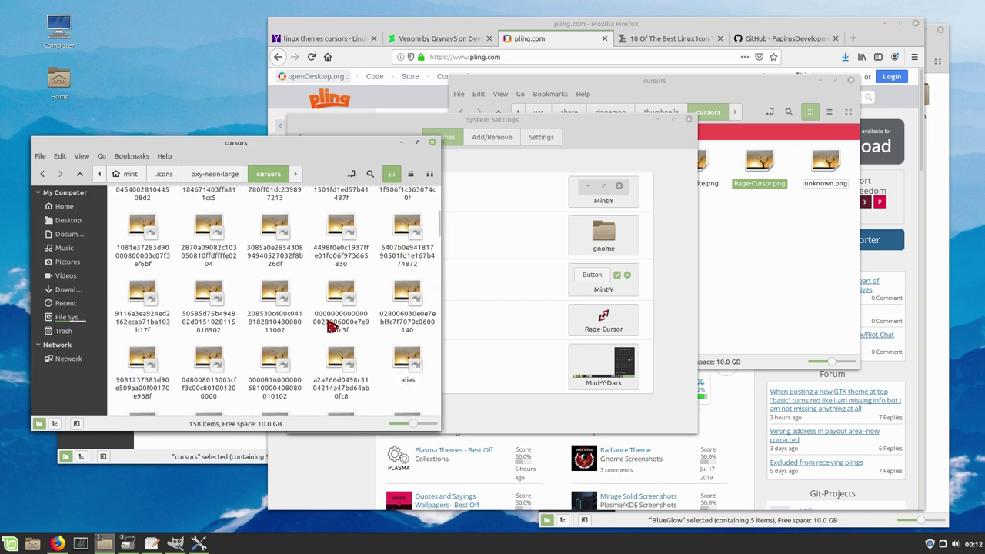
{"action": "type", "text": "ar"}
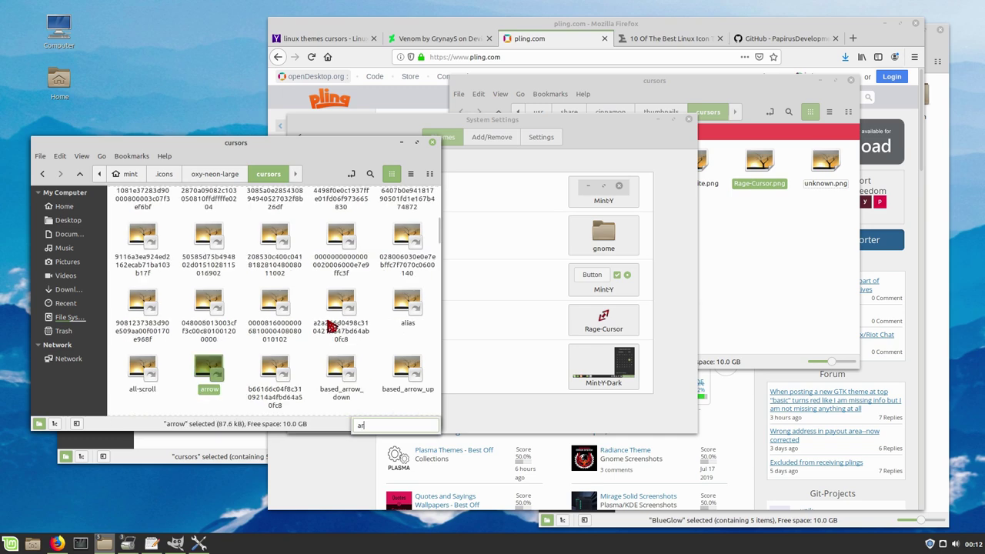
{"action": "double_click", "coordinate": [211, 368]}
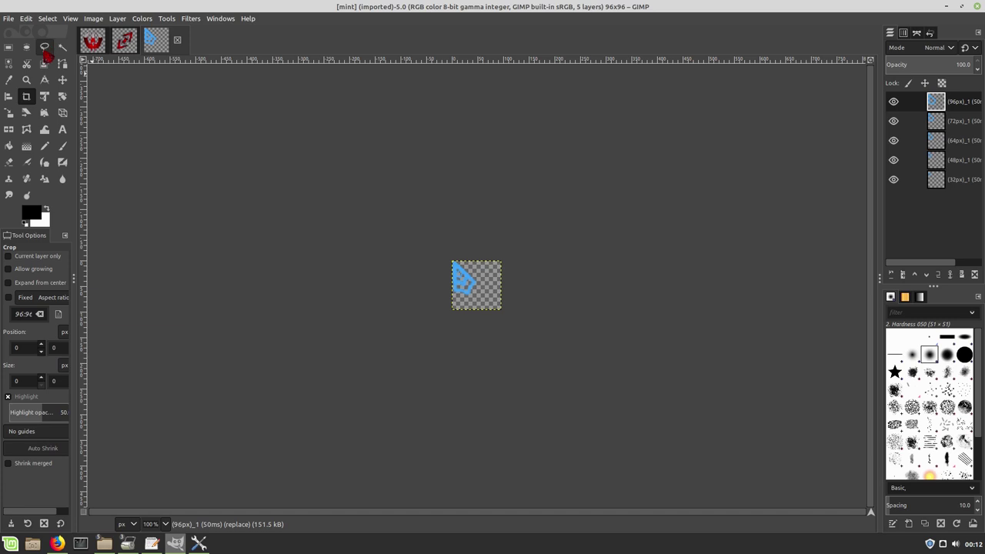
Export the open arrow cursor image as oxy-neon-large.png into the oxy-neon-large theme folder with the default PNG options, then minimize GIMP
{"action": "key", "text": "ctrl+shift+e"}
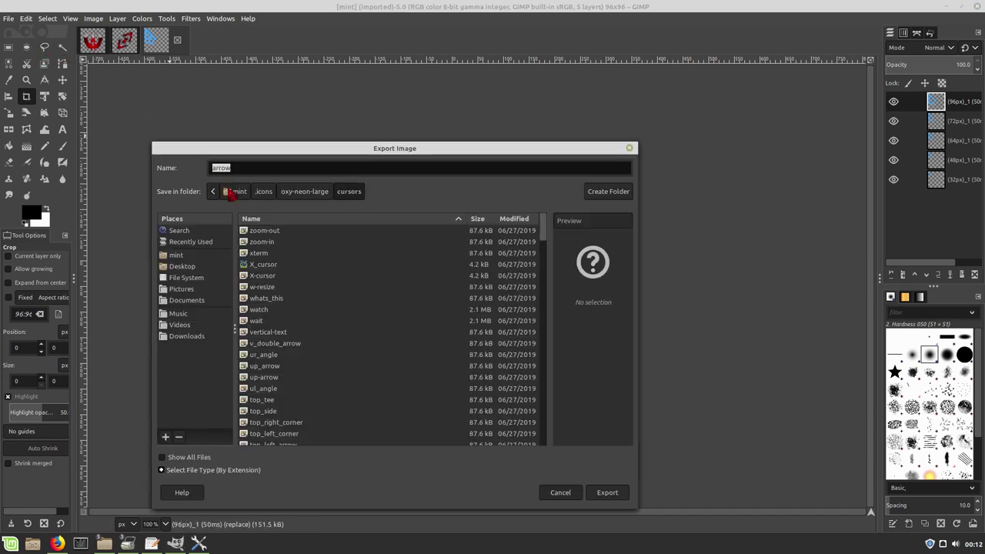
{"action": "left_click", "coordinate": [301, 191]}
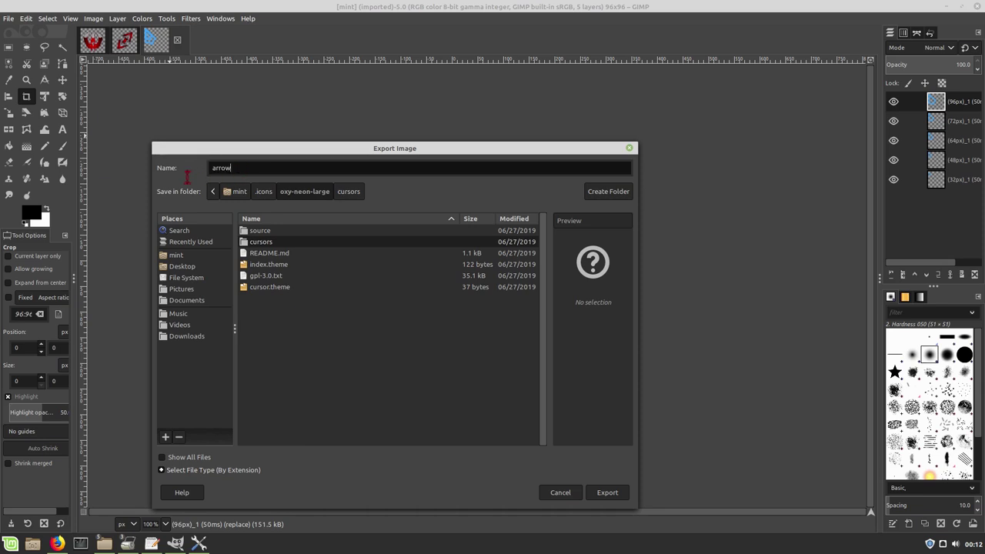
{"action": "type", "text": "oxy=n"}
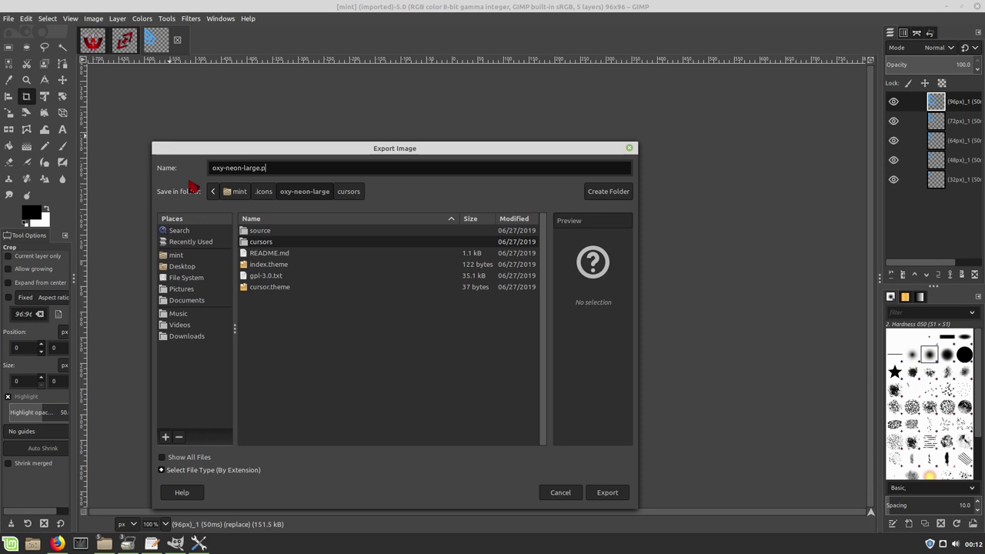
{"action": "left_click", "coordinate": [620, 497]}
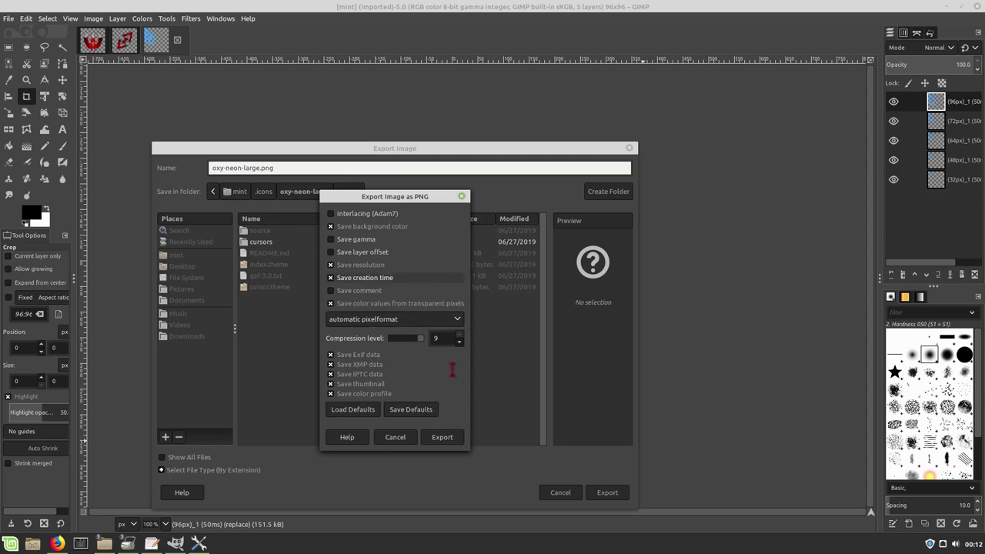
{"action": "left_click", "coordinate": [443, 437]}
{"action": "left_click", "coordinate": [959, 7]}
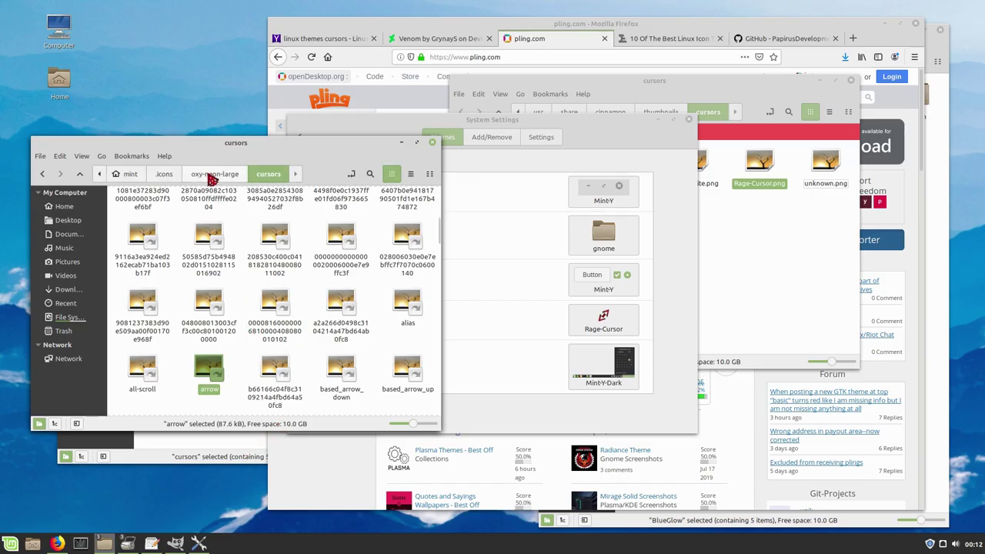
Copy oxy-neon-large.png from the oxy-neon-large folder in .icons into the elevated thumbnails/cursors folder
{"action": "left_click", "coordinate": [213, 177]}
{"action": "left_click_drag", "start_coordinate": [131, 266], "coordinate": [781, 256]}
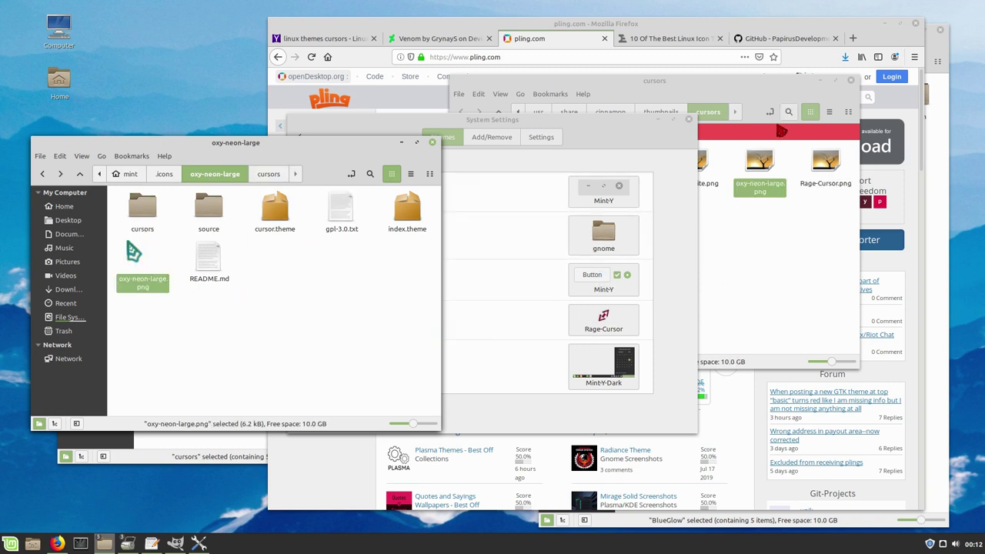
{"action": "left_click", "coordinate": [782, 108]}
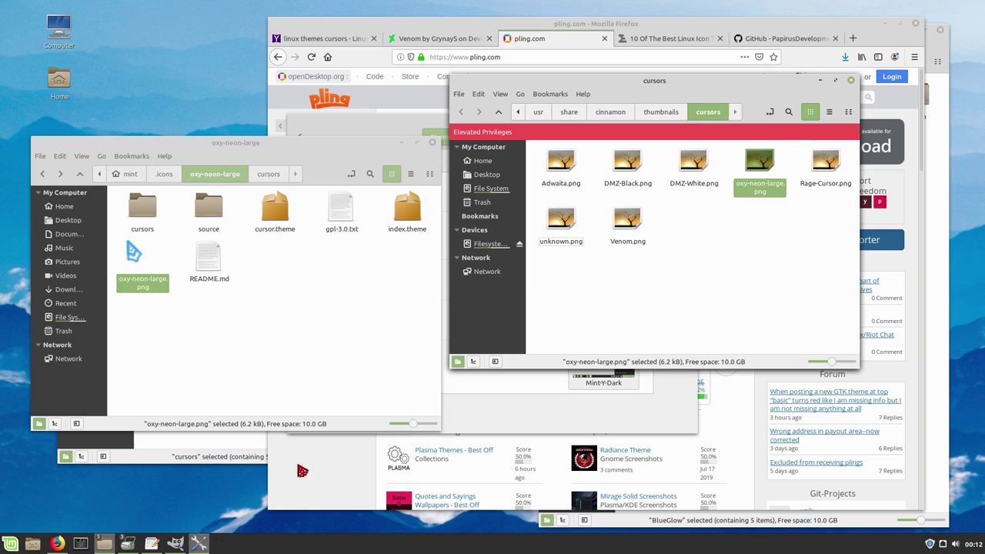
Check the thumbnails of the available mouse pointer themes, reload the Themes settings and check them again
{"action": "left_click", "coordinate": [196, 544]}
{"action": "left_click", "coordinate": [607, 321]}
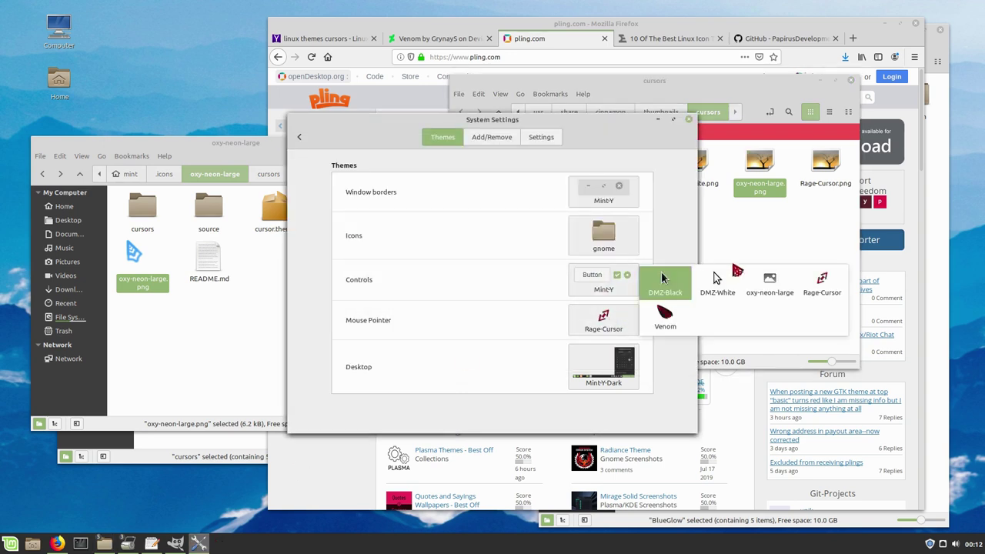
{"action": "left_click", "coordinate": [306, 142]}
{"action": "left_click", "coordinate": [300, 137]}
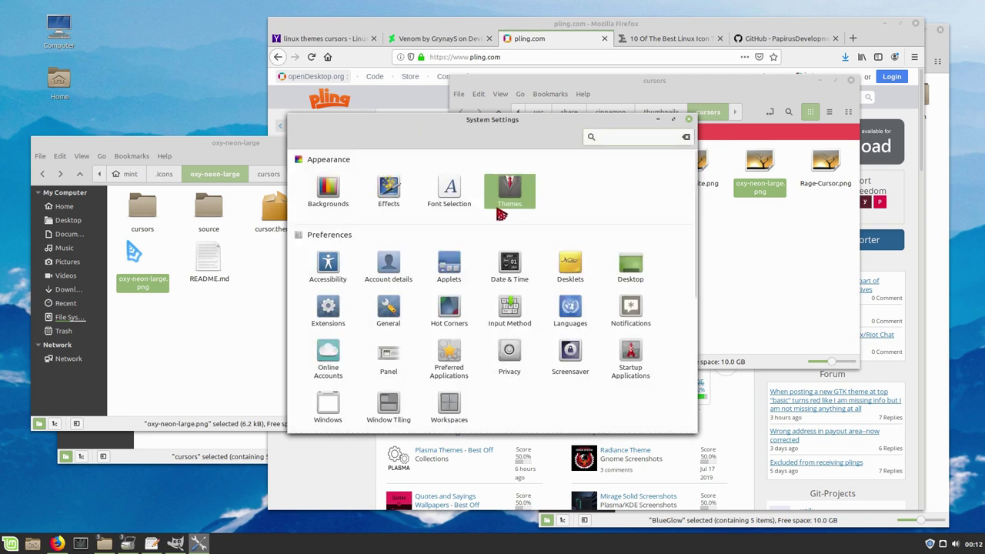
{"action": "left_click", "coordinate": [510, 196]}
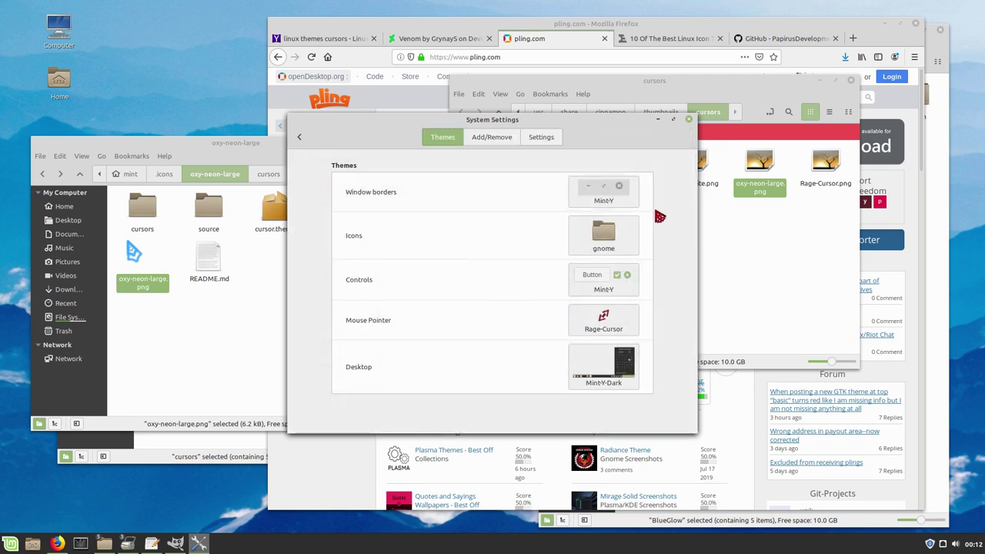
{"action": "left_click", "coordinate": [608, 320]}
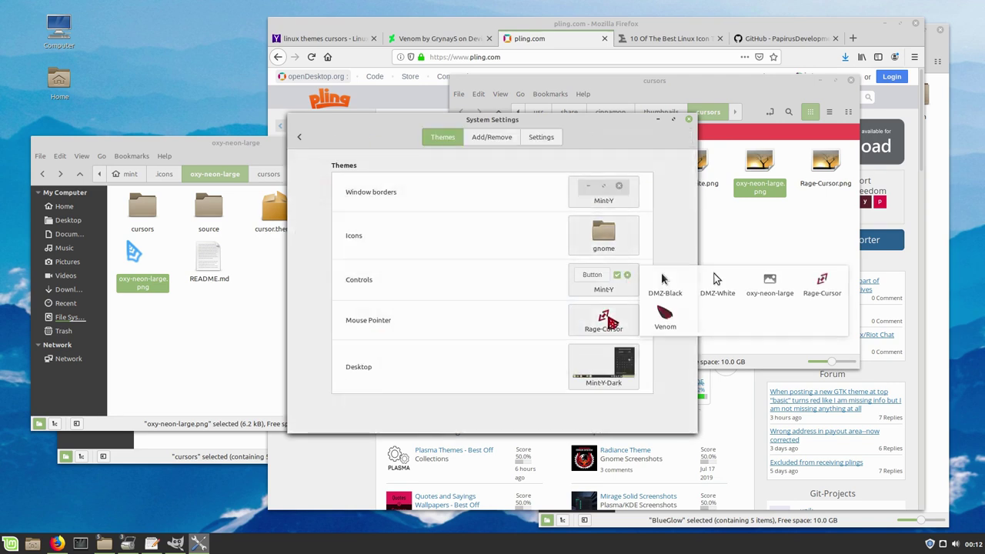
Restart System Settings and view the mouse pointer theme thumbnails in the Themes settings
{"action": "left_click", "coordinate": [688, 125]}
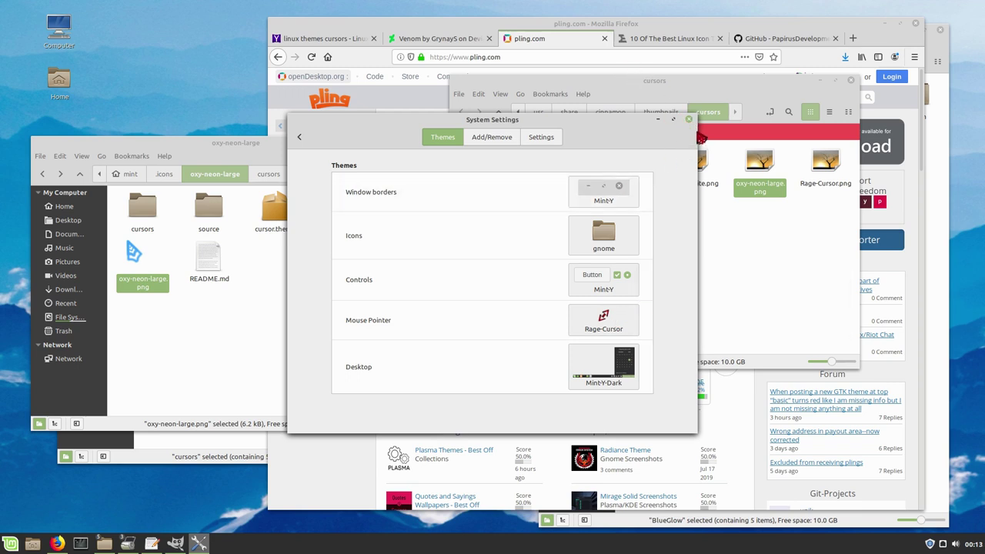
{"action": "left_click", "coordinate": [690, 121]}
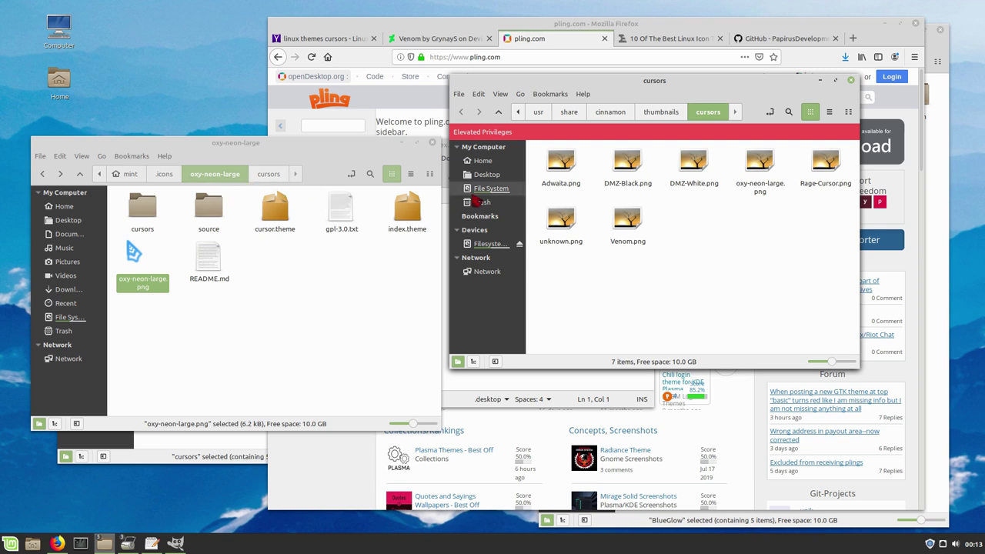
{"action": "left_click", "coordinate": [11, 543]}
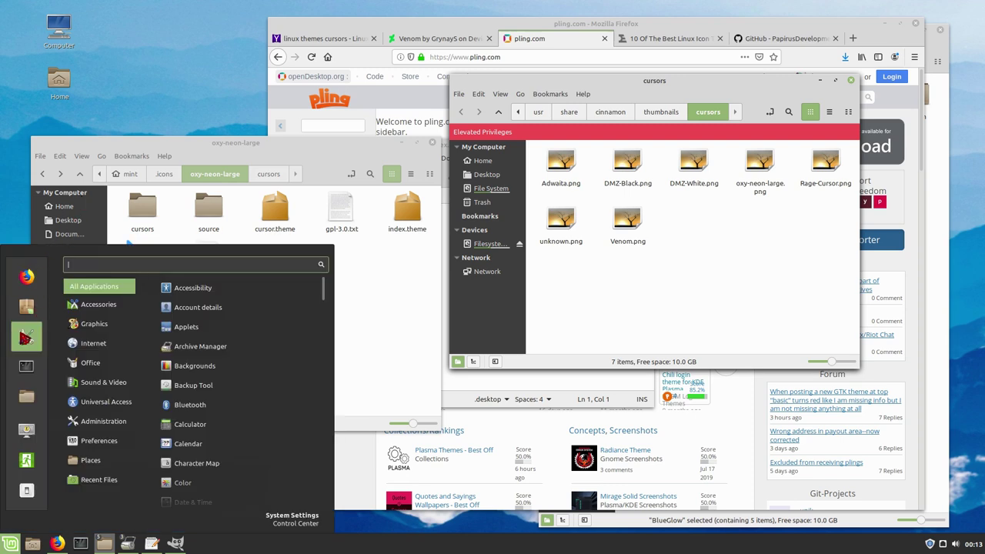
{"action": "key", "text": "Escape"}
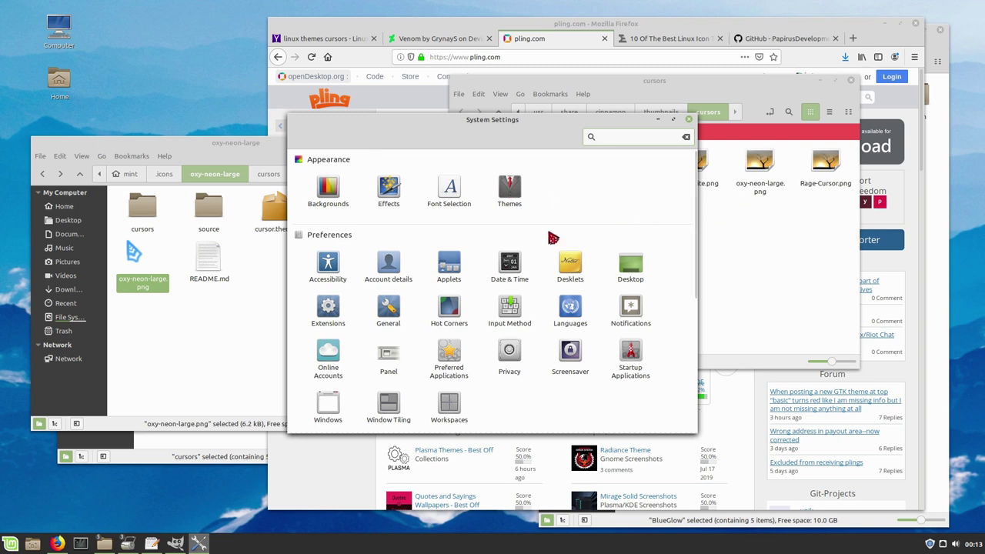
{"action": "left_click", "coordinate": [509, 189]}
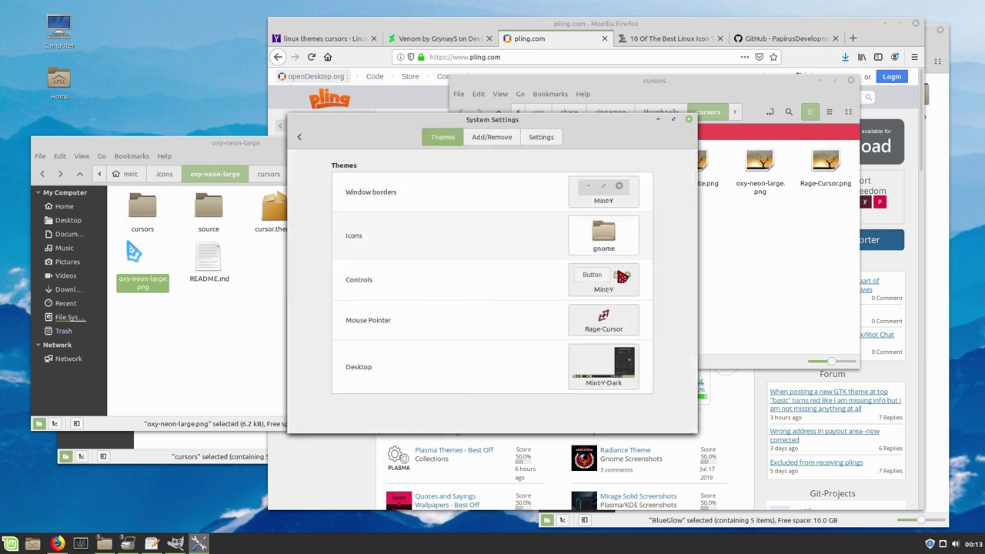
{"action": "left_click", "coordinate": [604, 322]}
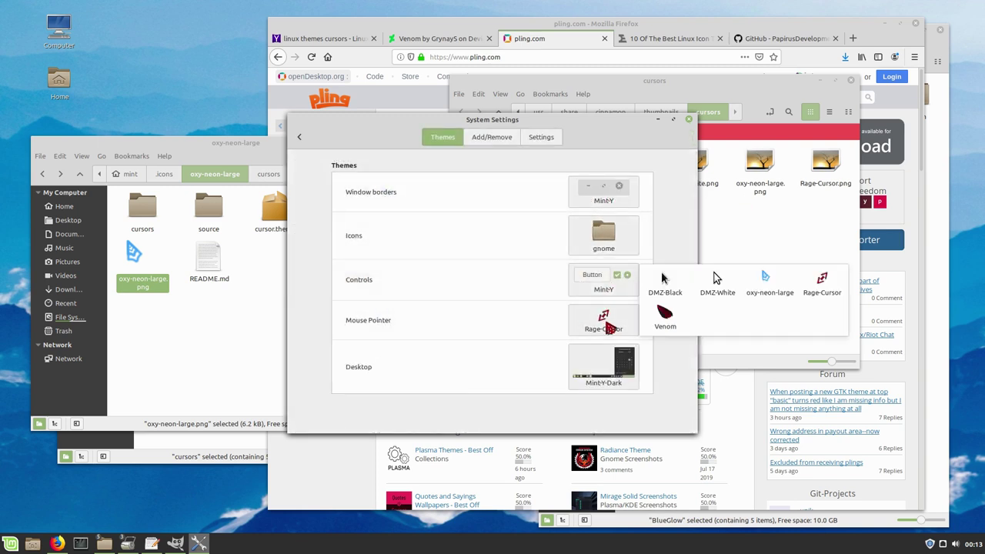
Try the oxy-neon-large mouse pointer theme and switch the pointer back to Rage-Cursor
{"action": "left_click", "coordinate": [771, 283]}
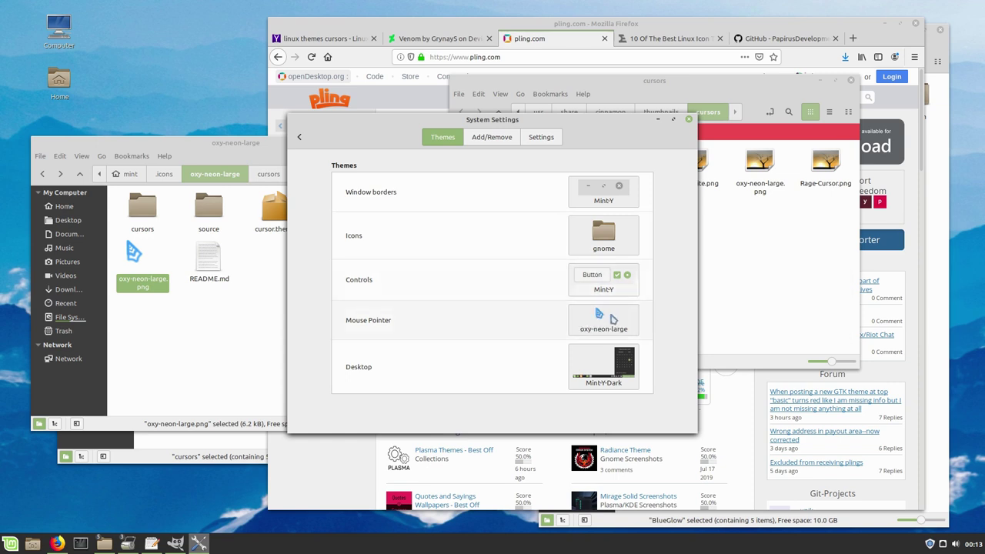
{"action": "left_click", "coordinate": [620, 311]}
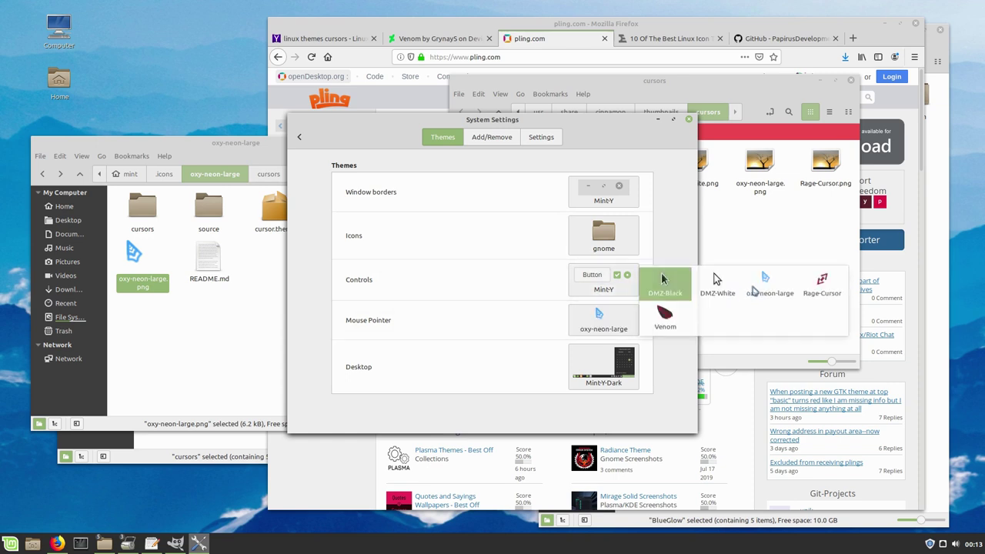
{"action": "left_click", "coordinate": [823, 286]}
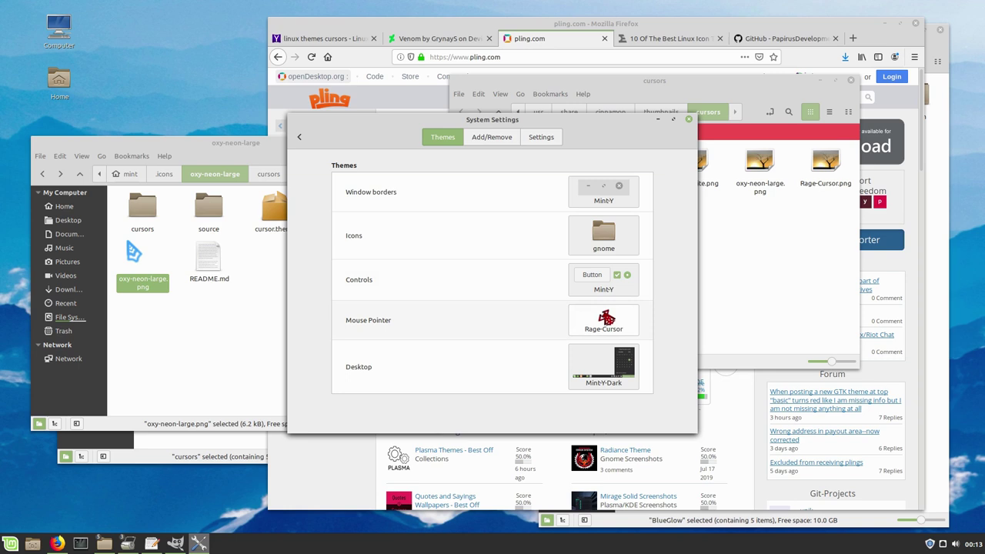
{"action": "left_click", "coordinate": [607, 317]}
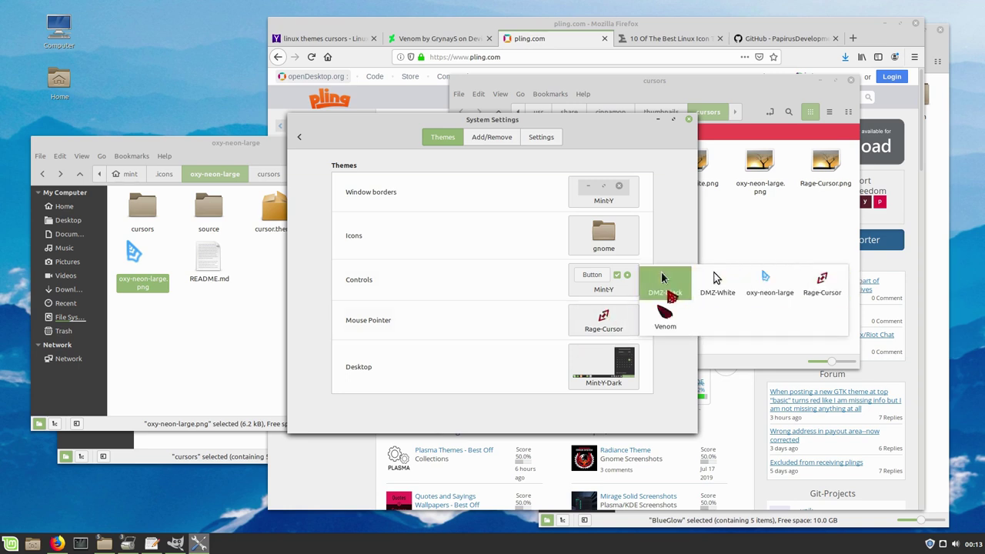
{"action": "left_click", "coordinate": [664, 315]}
Clear away the elevated cursors window and the thumbnails window, and return the oxy-neon-large file manager window to the .icons folder
{"action": "left_click", "coordinate": [760, 121]}
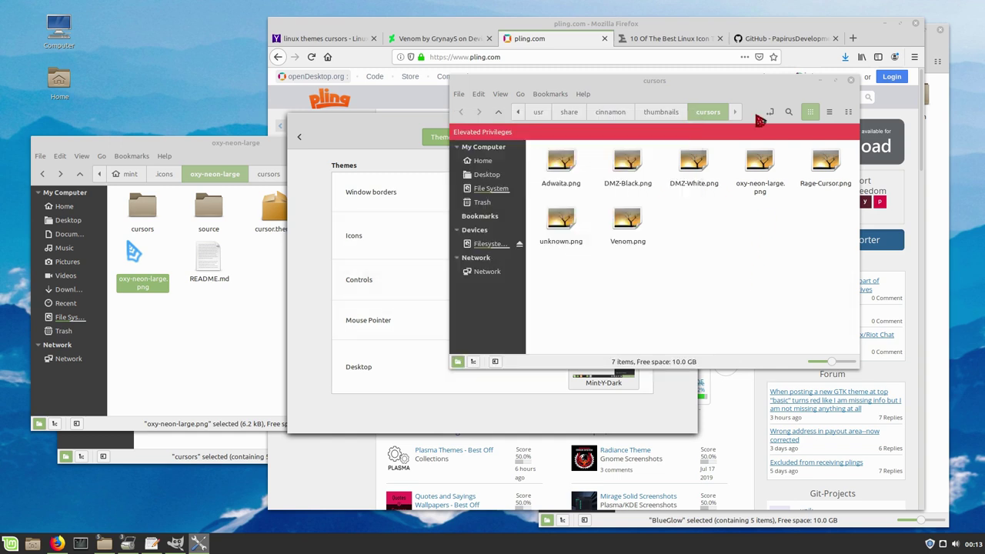
{"action": "left_click", "coordinate": [852, 81]}
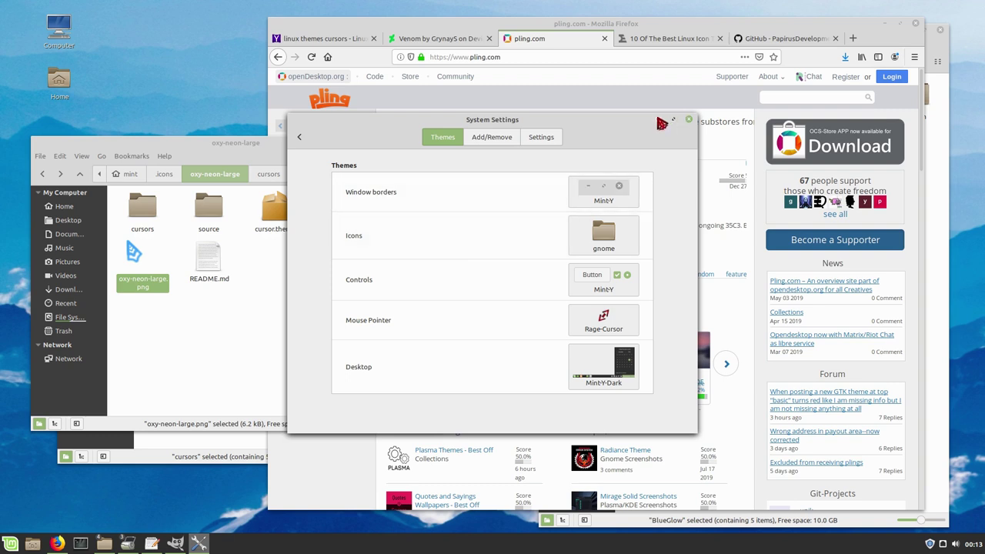
{"action": "left_click_drag", "start_coordinate": [306, 156], "coordinate": [682, 190]}
{"action": "left_click", "coordinate": [554, 209]}
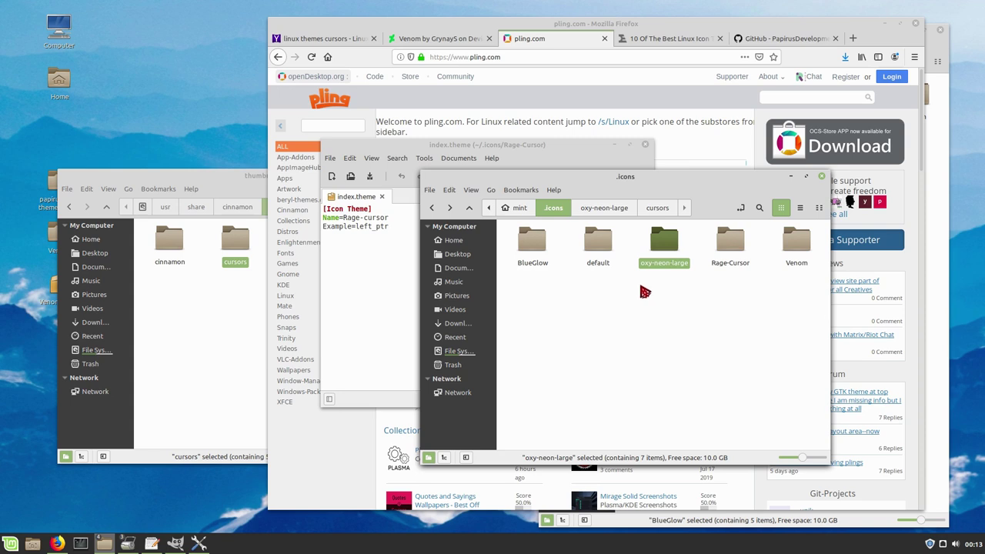
{"action": "left_click", "coordinate": [133, 179]}
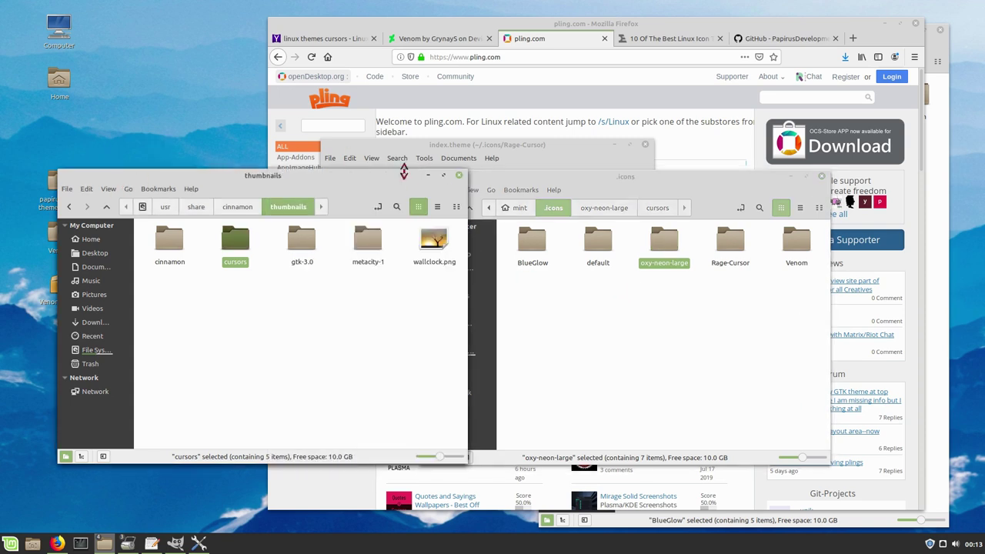
{"action": "left_click", "coordinate": [425, 176]}
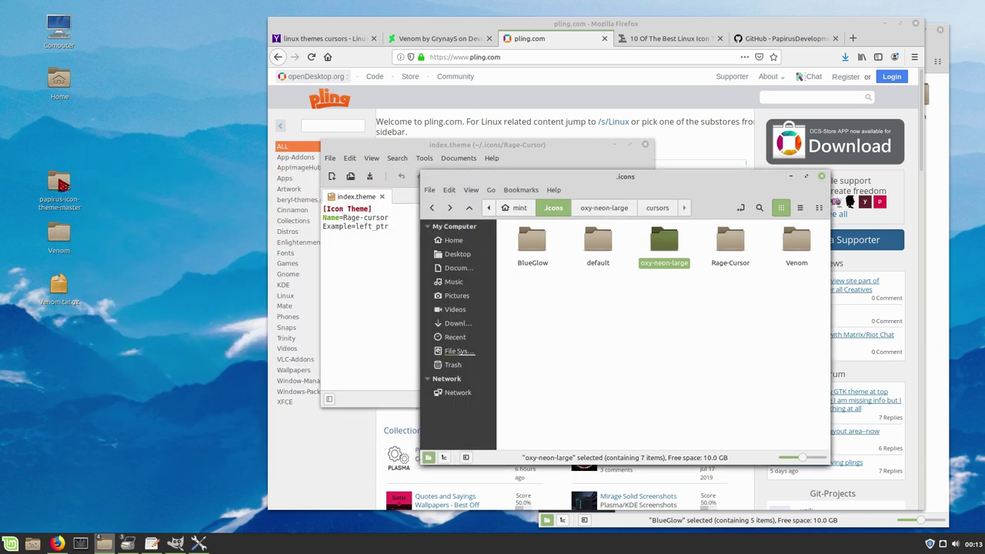
Move the ePapirus, Papirus, Papirus-Dark and Papirus-Light folders from papirus-icon-theme-master on the desktop into the .icons folder
{"action": "double_click", "coordinate": [61, 185]}
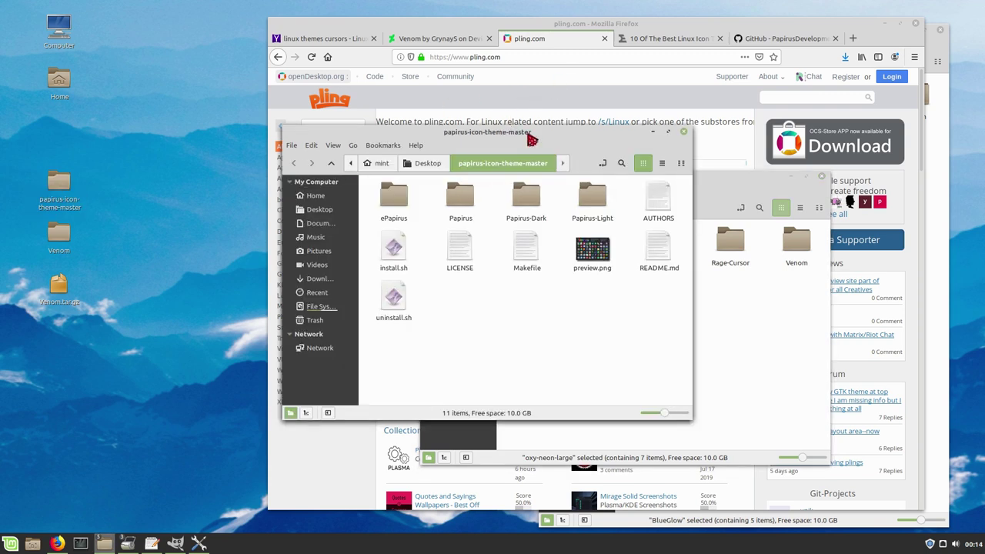
{"action": "left_click_drag", "start_coordinate": [531, 137], "coordinate": [248, 109]}
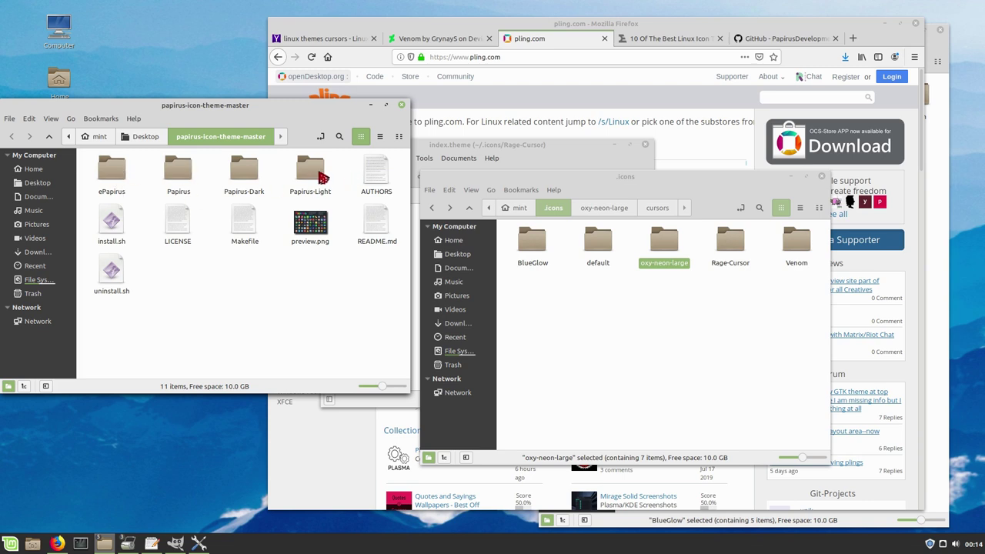
{"action": "left_click", "coordinate": [319, 175]}
{"action": "left_click", "coordinate": [120, 179], "text": "shift"}
{"action": "left_click_drag", "start_coordinate": [119, 183], "coordinate": [627, 352]}
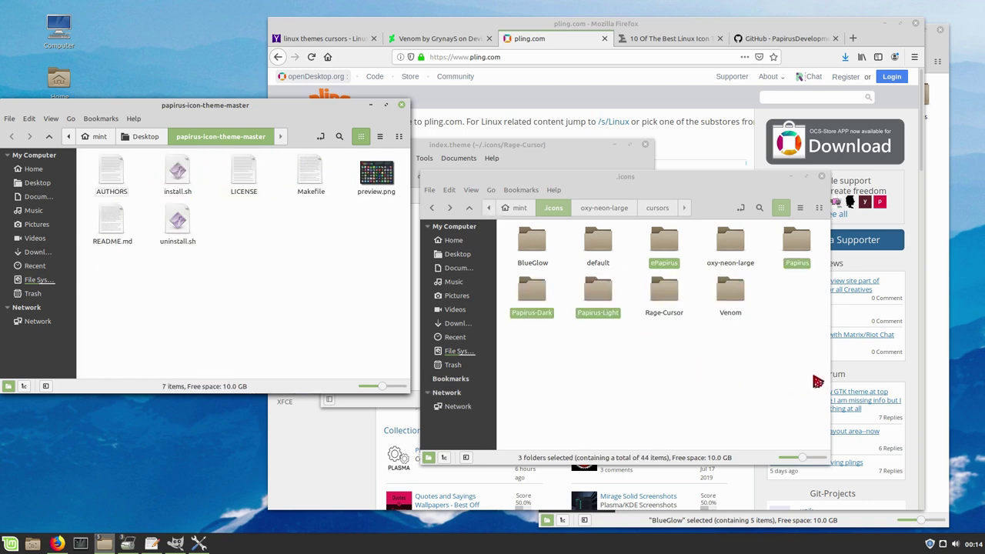
{"action": "left_click", "coordinate": [754, 377]}
Restart System Settings and open the Themes settings
{"action": "left_click", "coordinate": [201, 544]}
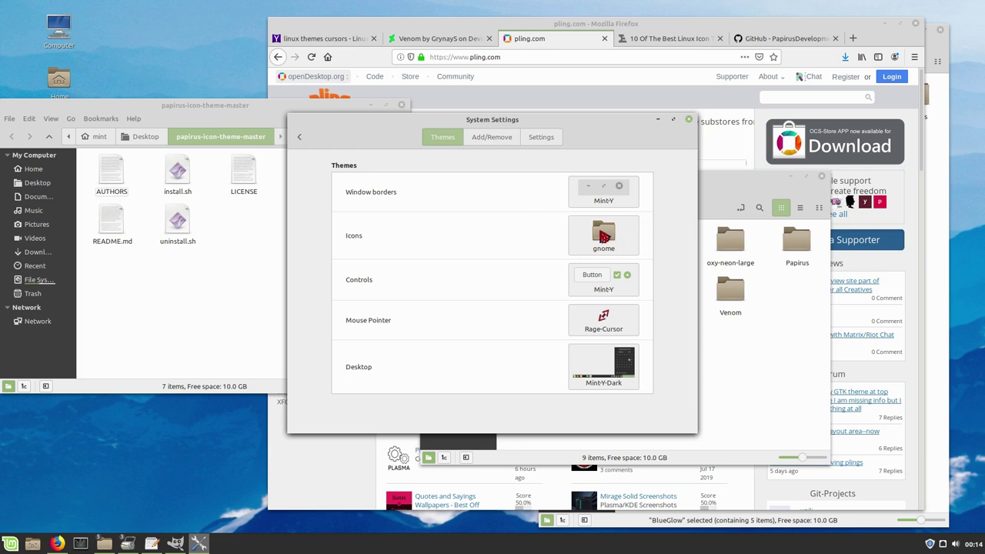
{"action": "right_click", "coordinate": [202, 544]}
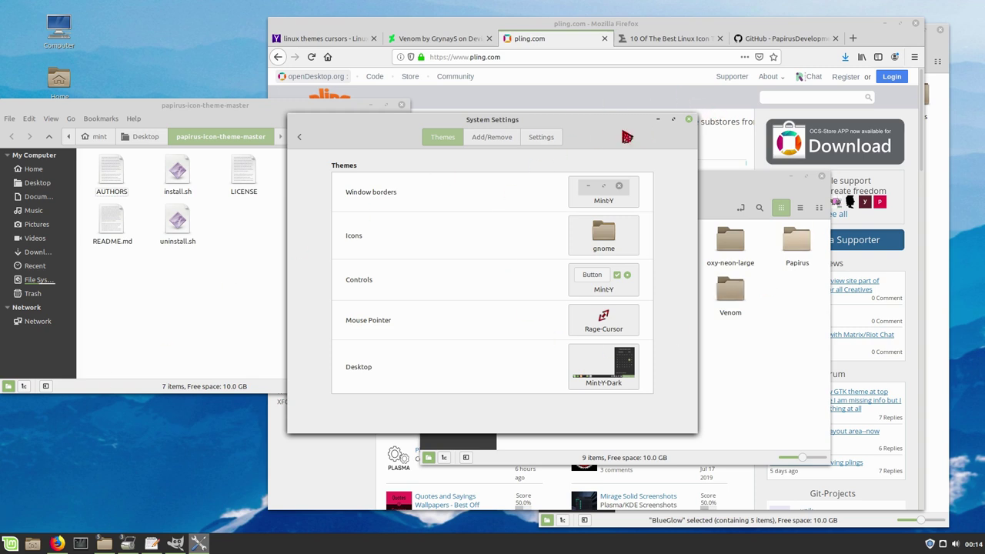
{"action": "left_click_drag", "start_coordinate": [606, 122], "coordinate": [674, 157]}
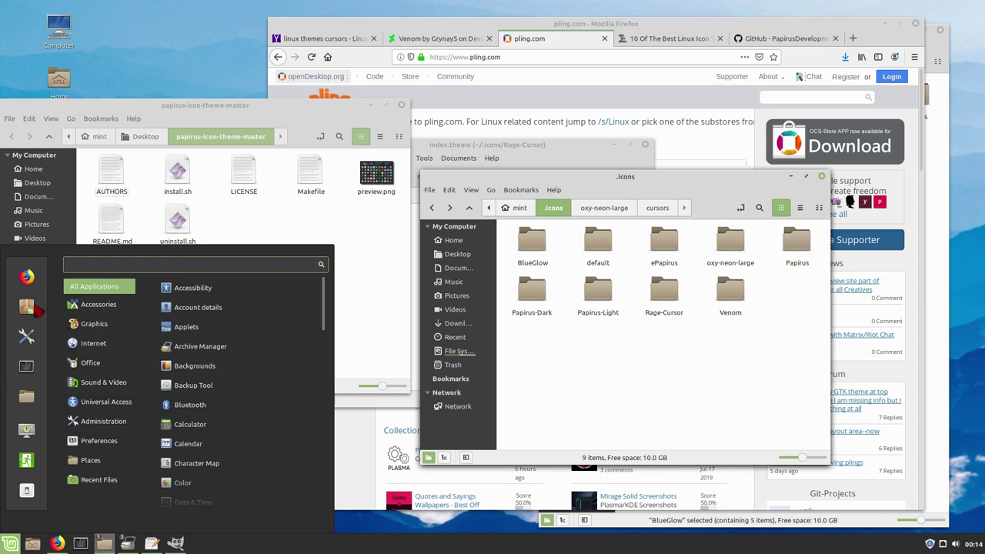
{"action": "left_click", "coordinate": [29, 339]}
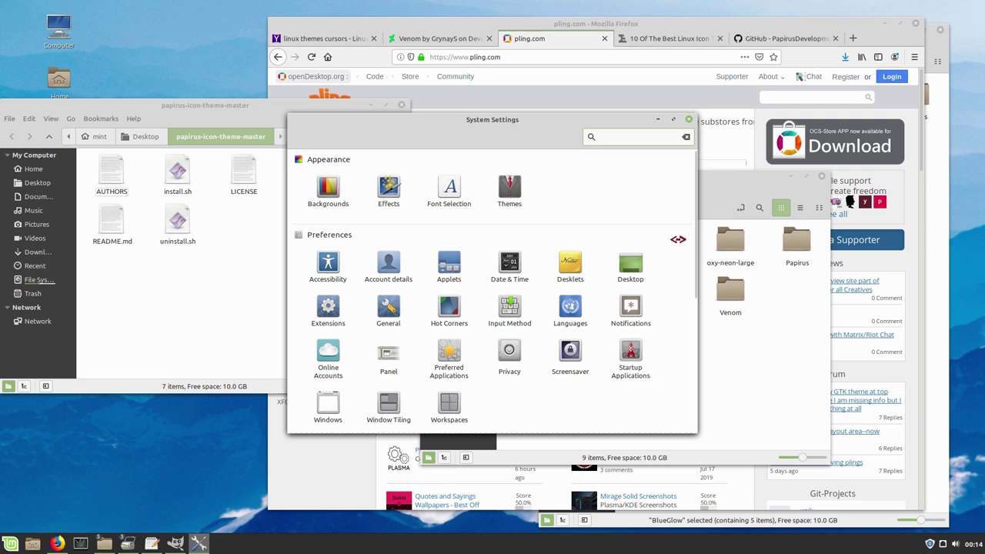
{"action": "left_click", "coordinate": [509, 187]}
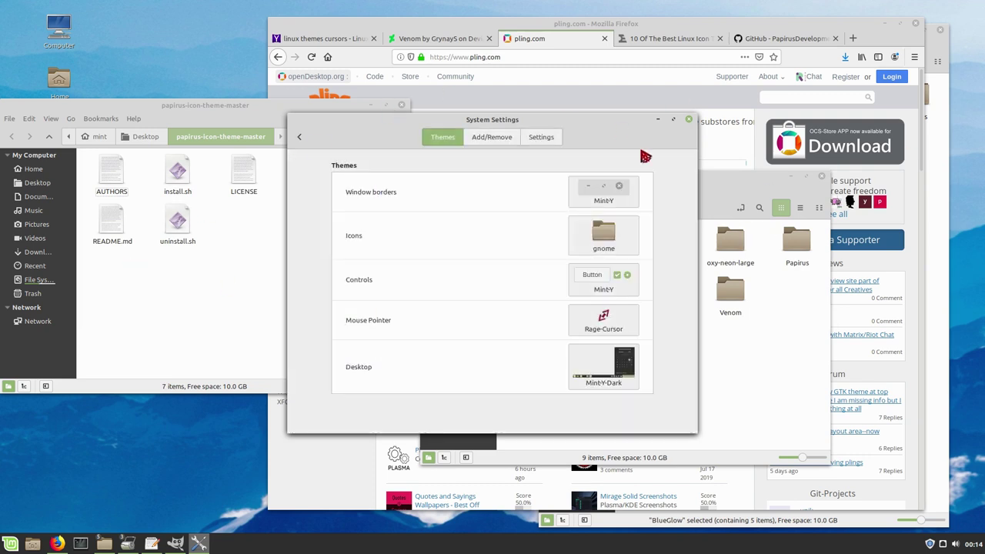
Try the ePapirus icon theme and switch the icons to Papirus-Dark
{"action": "left_click", "coordinate": [602, 247]}
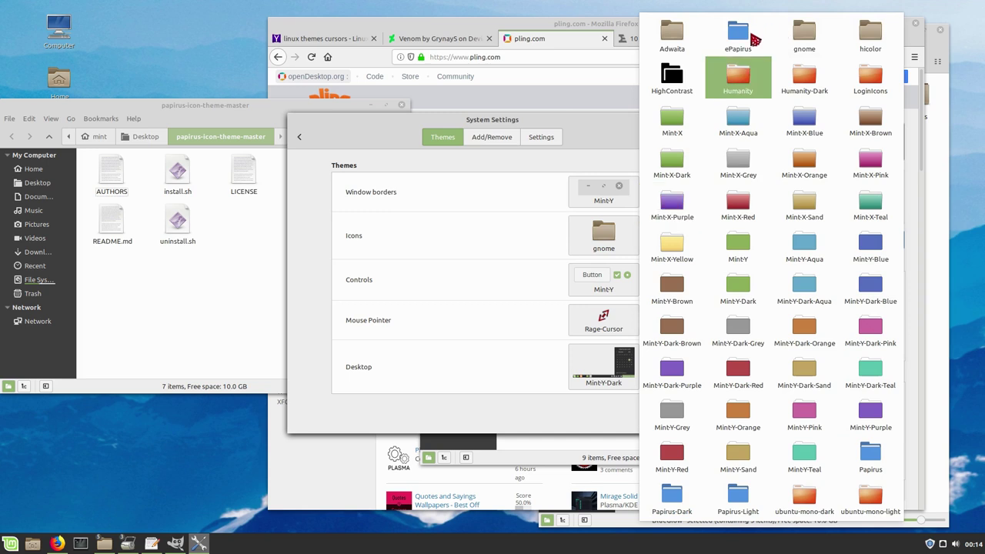
{"action": "left_click", "coordinate": [751, 34]}
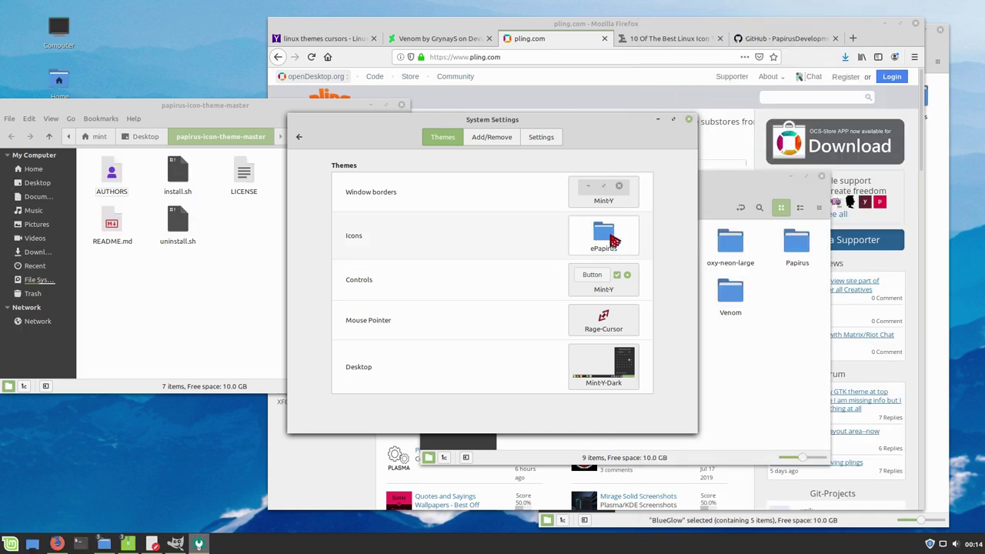
{"action": "left_click", "coordinate": [613, 241]}
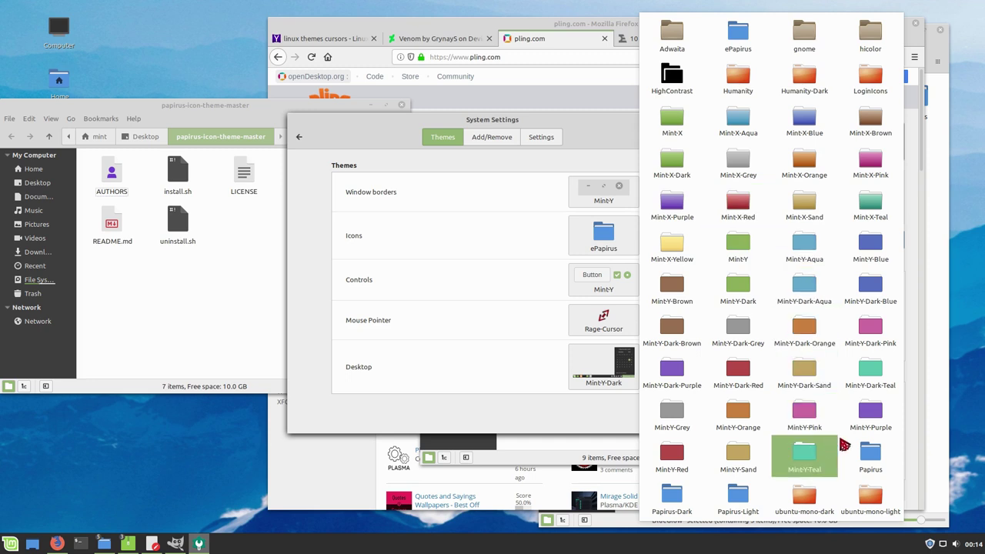
{"action": "left_click", "coordinate": [668, 499]}
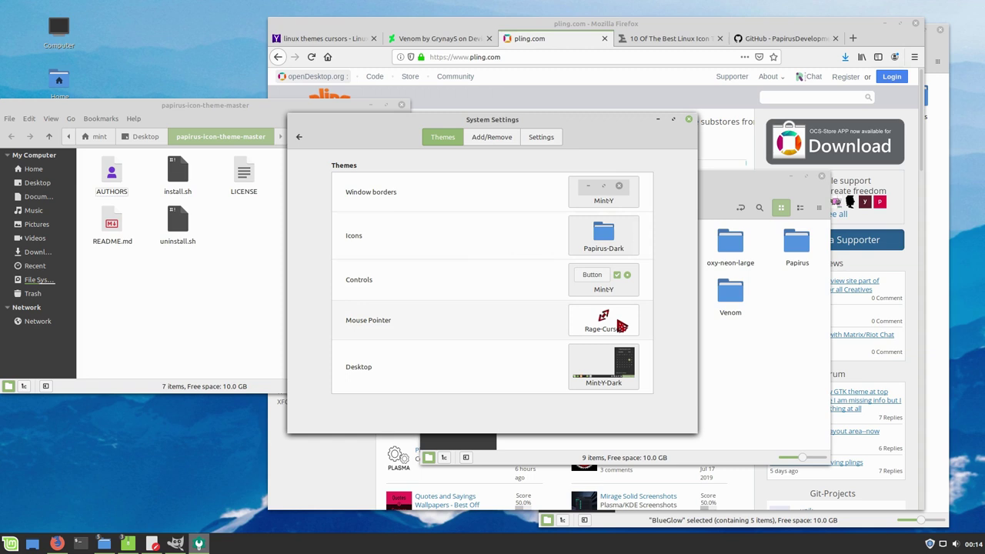
Close System Settings, the papirus-icon-theme-master and .icons folder windows, and the Rage-Cursor index.theme file
{"action": "left_click", "coordinate": [688, 119]}
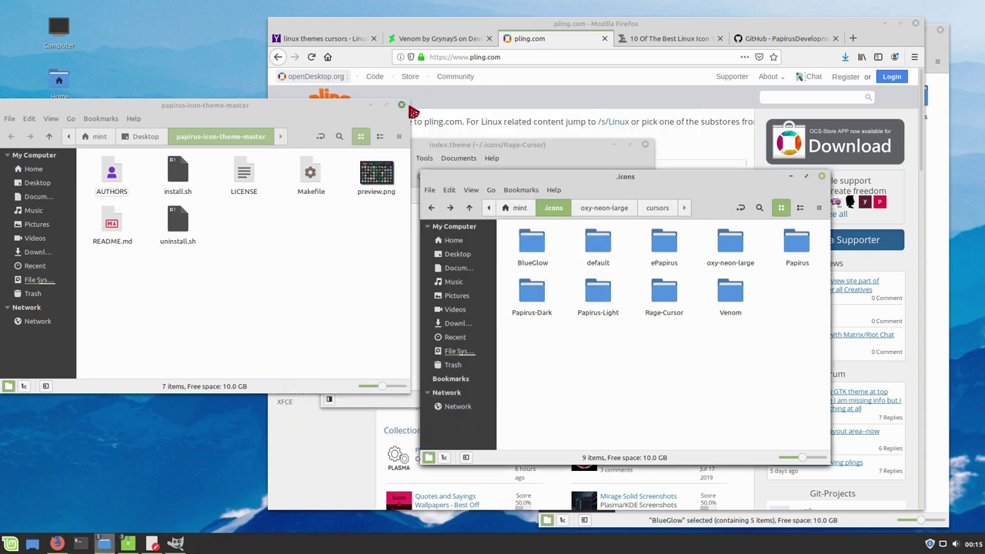
{"action": "left_click", "coordinate": [399, 104]}
{"action": "left_click", "coordinate": [819, 176]}
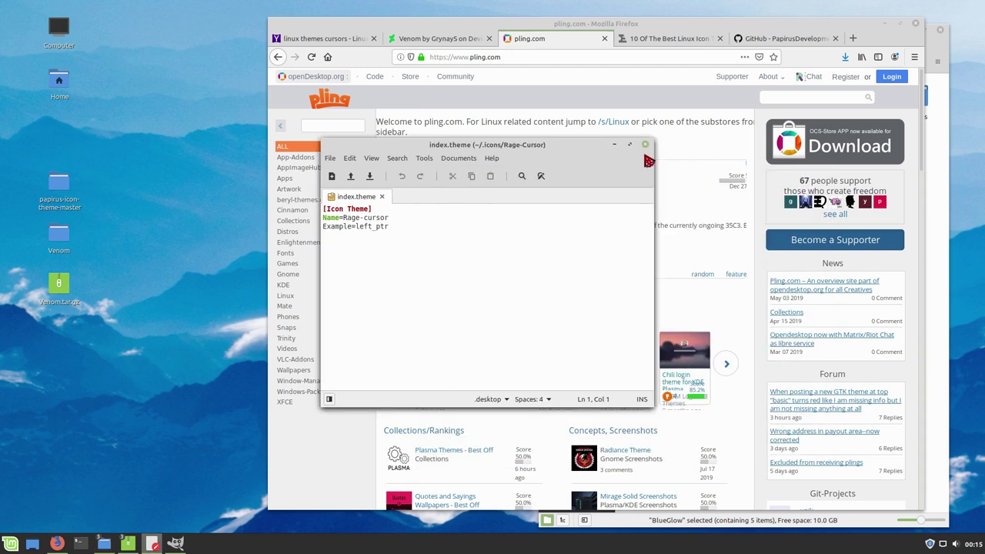
{"action": "left_click", "coordinate": [647, 147]}
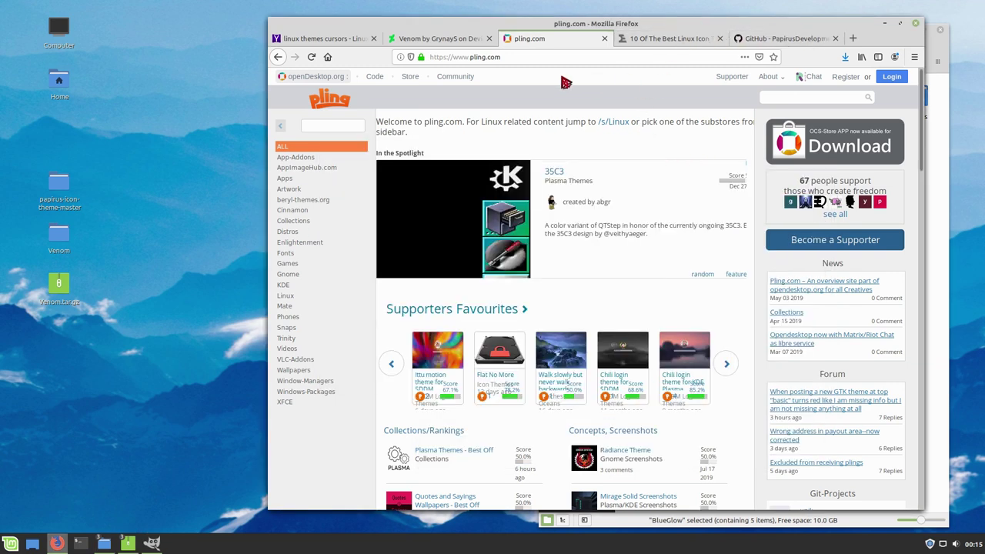
Return from the Venom page to DeviantArt's X11 cursors listing in Firefox and open the Protozoa Blu and Grey page
{"action": "left_click", "coordinate": [441, 38]}
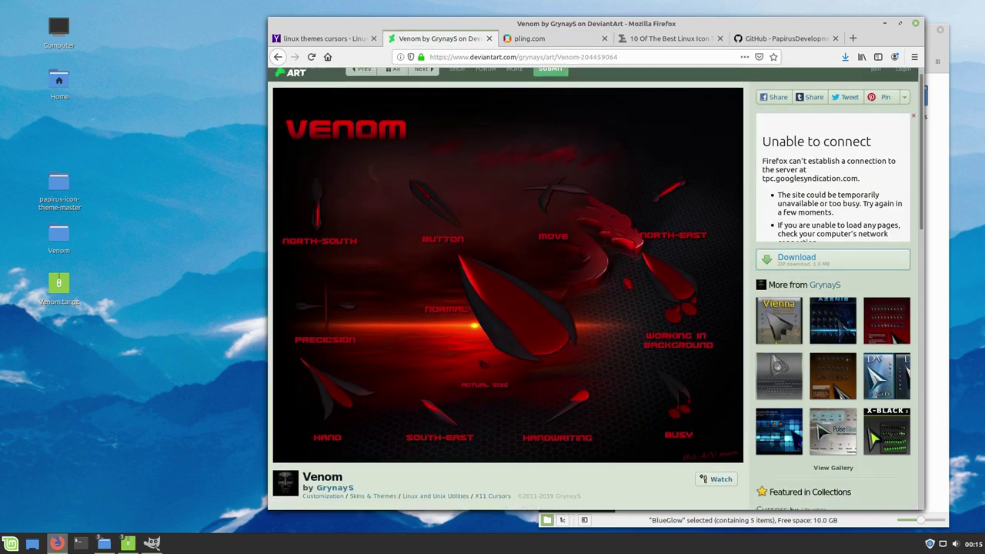
{"action": "scroll", "coordinate": [873, 451], "scroll_direction": "down", "scroll_amount": 2}
{"action": "scroll", "coordinate": [873, 451], "scroll_direction": "up", "scroll_amount": 2}
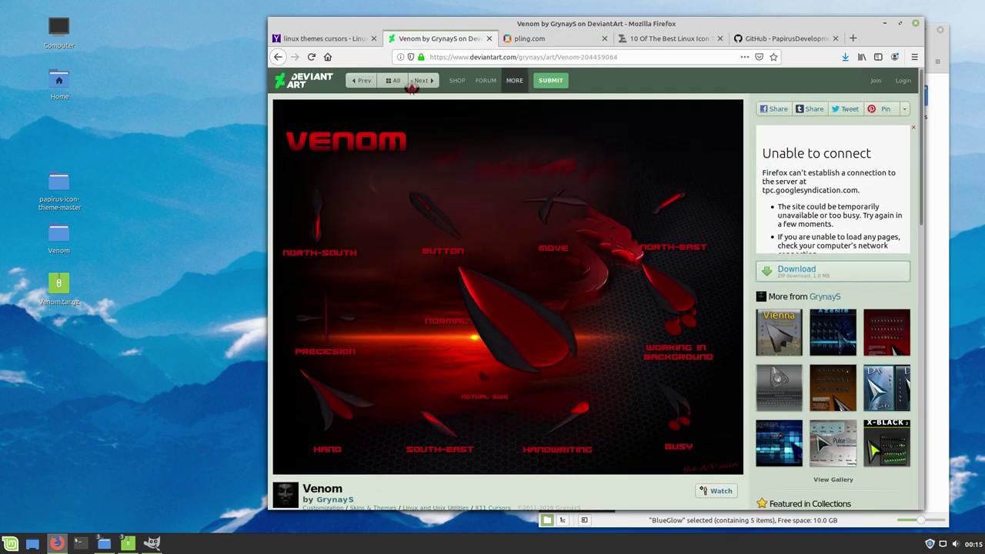
{"action": "left_click", "coordinate": [277, 57]}
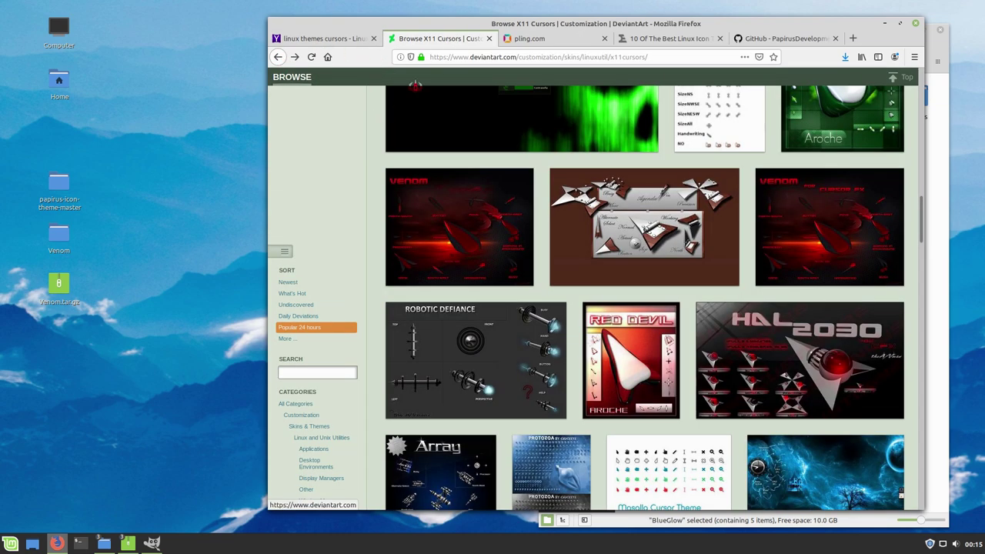
{"action": "scroll", "coordinate": [405, 454], "scroll_direction": "down", "scroll_amount": 3}
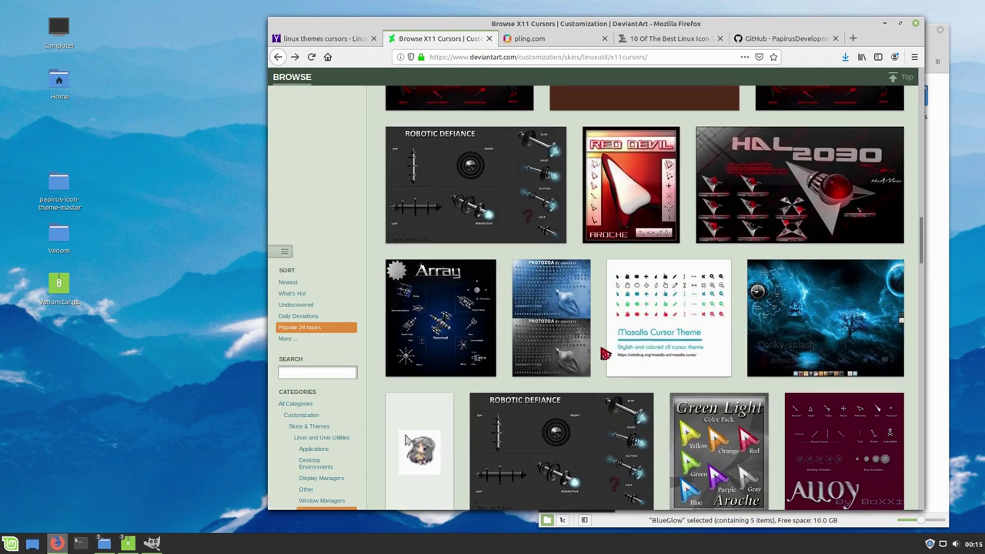
{"action": "left_click", "coordinate": [568, 355]}
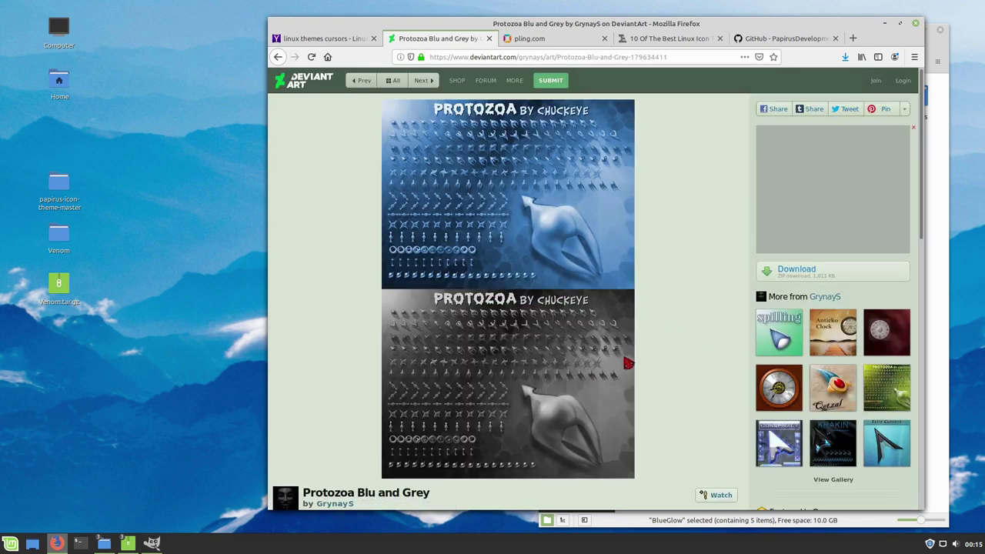
Download the Protozoa Blu and Grey zip, open it with Archive Manager and view its blu-grey.jpg preview
{"action": "left_click", "coordinate": [829, 277]}
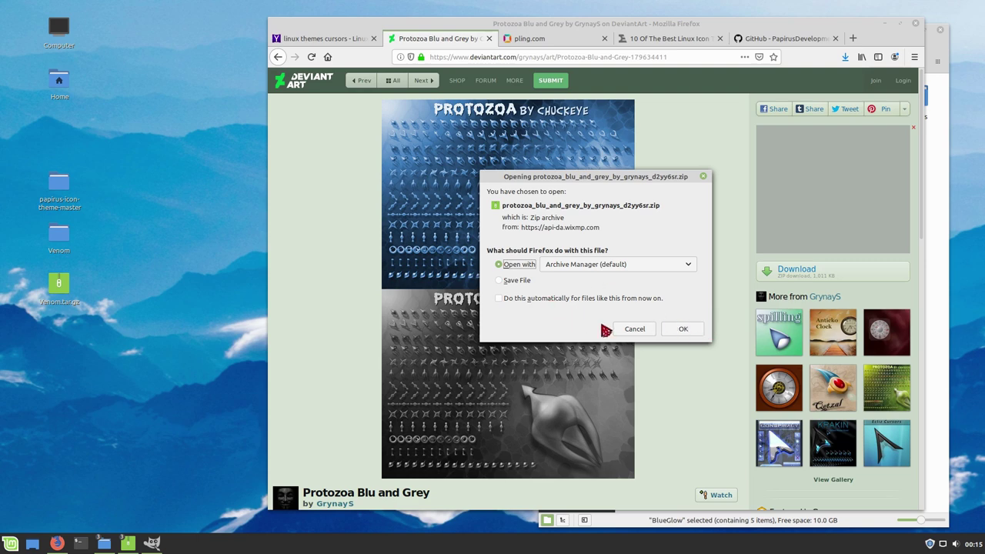
{"action": "left_click", "coordinate": [683, 329]}
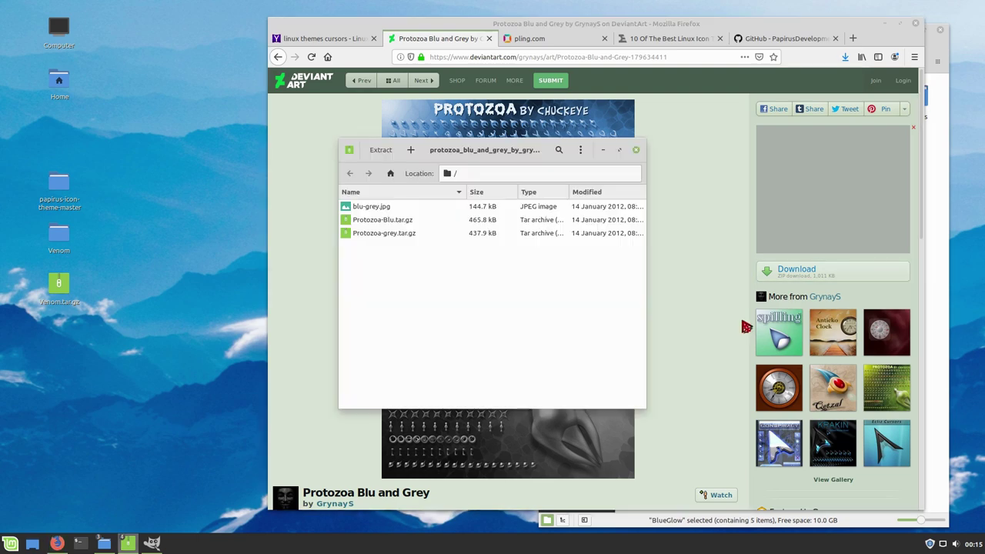
{"action": "left_click", "coordinate": [382, 207]}
{"action": "double_click", "coordinate": [381, 206]}
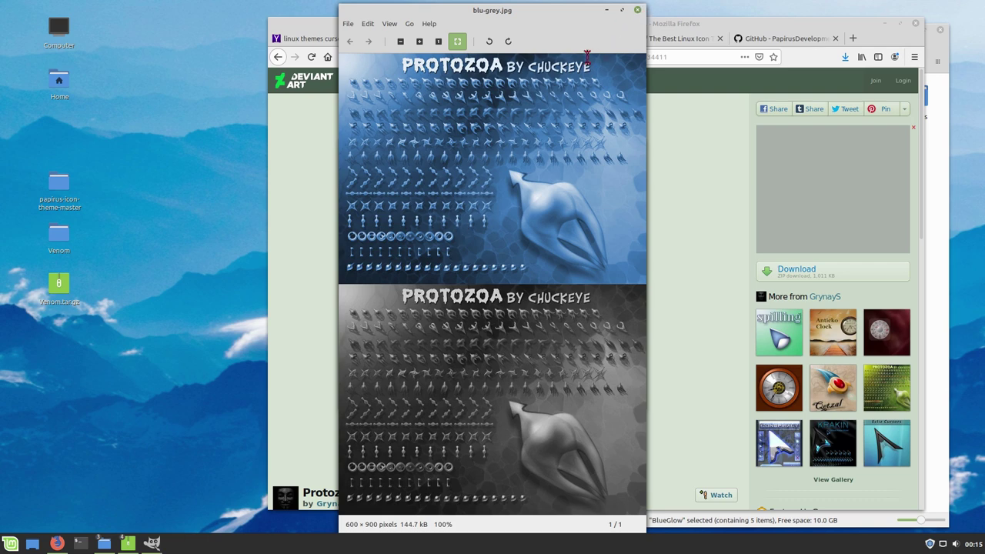
{"action": "left_click", "coordinate": [637, 10]}
Extract Protozoa-grey.tar.gz to the desktop and extract its Protozoa-grey folder there too
{"action": "left_click", "coordinate": [394, 234]}
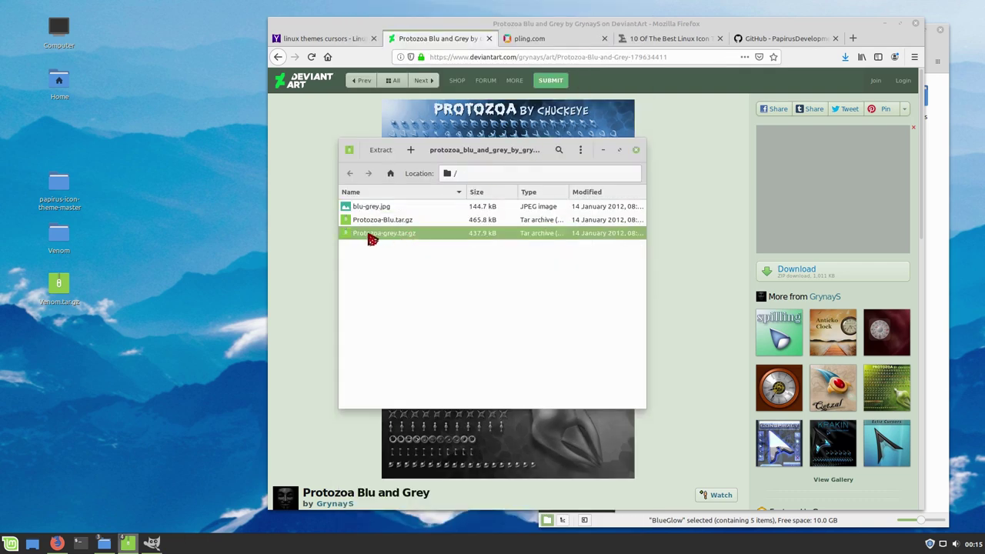
{"action": "left_click_drag", "start_coordinate": [353, 239], "coordinate": [127, 354]}
{"action": "left_click", "coordinate": [59, 147]}
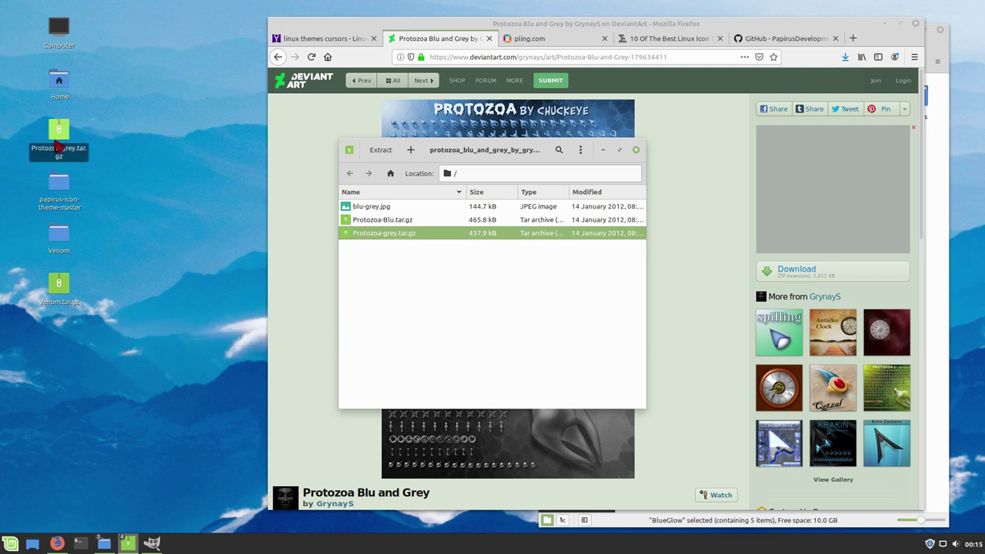
{"action": "double_click", "coordinate": [60, 137]}
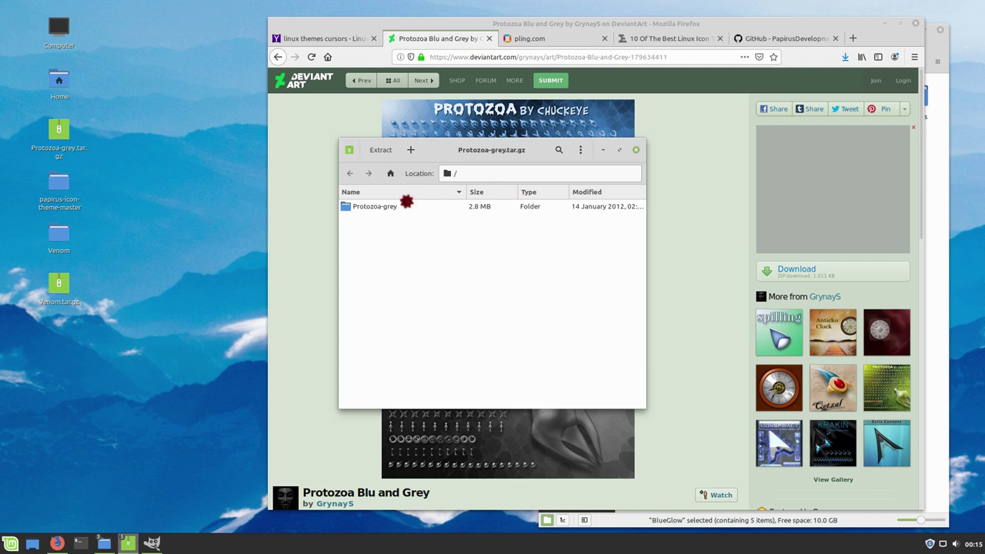
{"action": "left_click_drag", "start_coordinate": [369, 211], "coordinate": [75, 377]}
Open the arrow cursor from the cursors folder of the desktop's Protozoa-grey folder in GIMP
{"action": "double_click", "coordinate": [55, 338]}
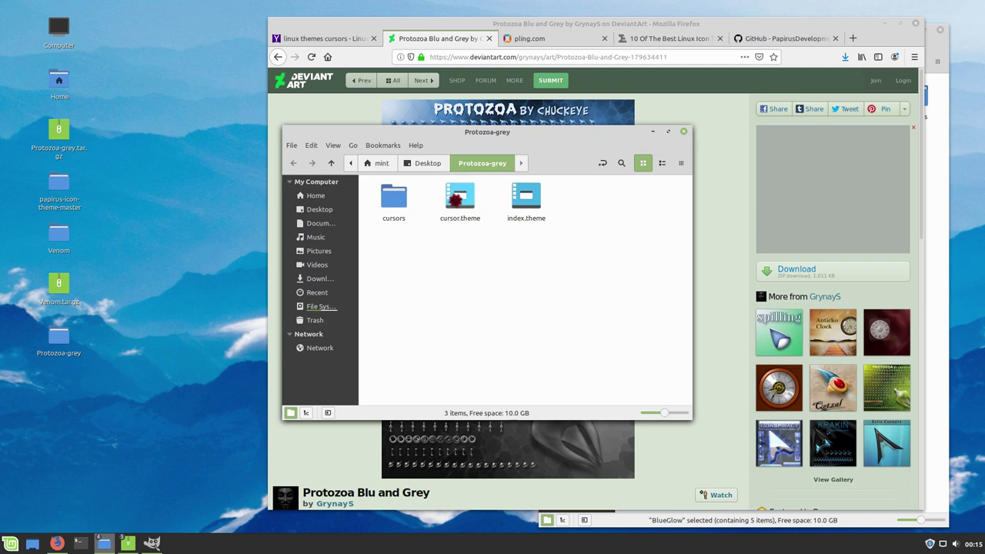
{"action": "double_click", "coordinate": [393, 198]}
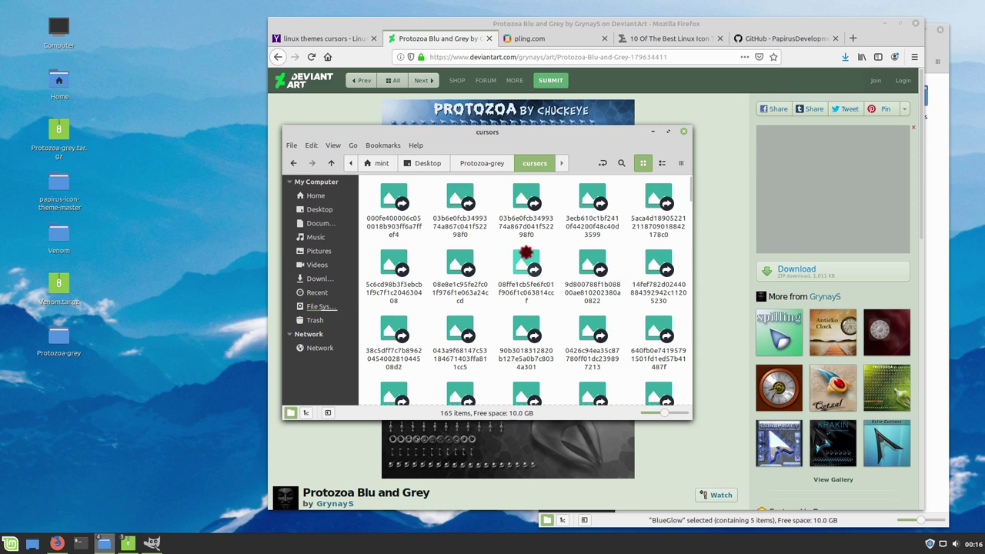
{"action": "type", "text": "arr"}
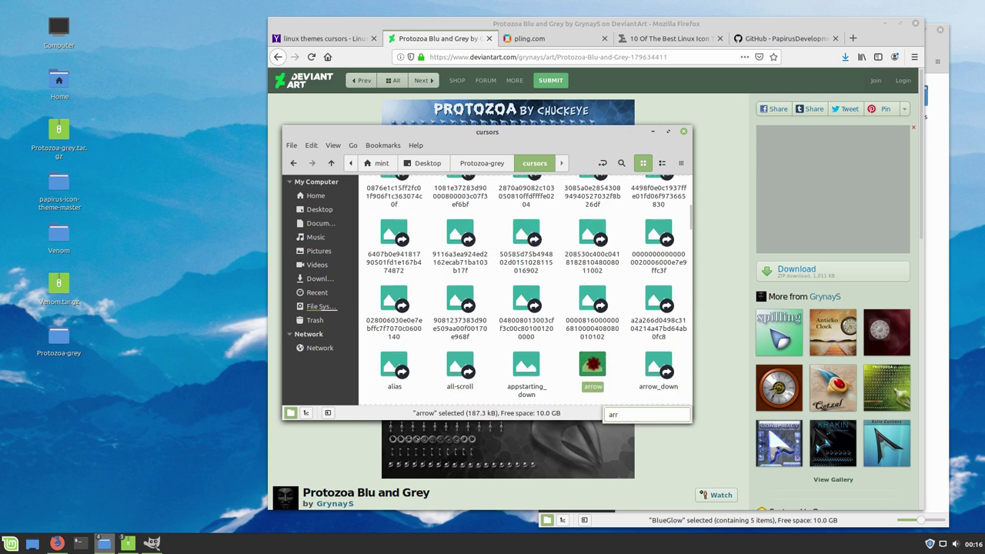
{"action": "key", "text": "Return"}
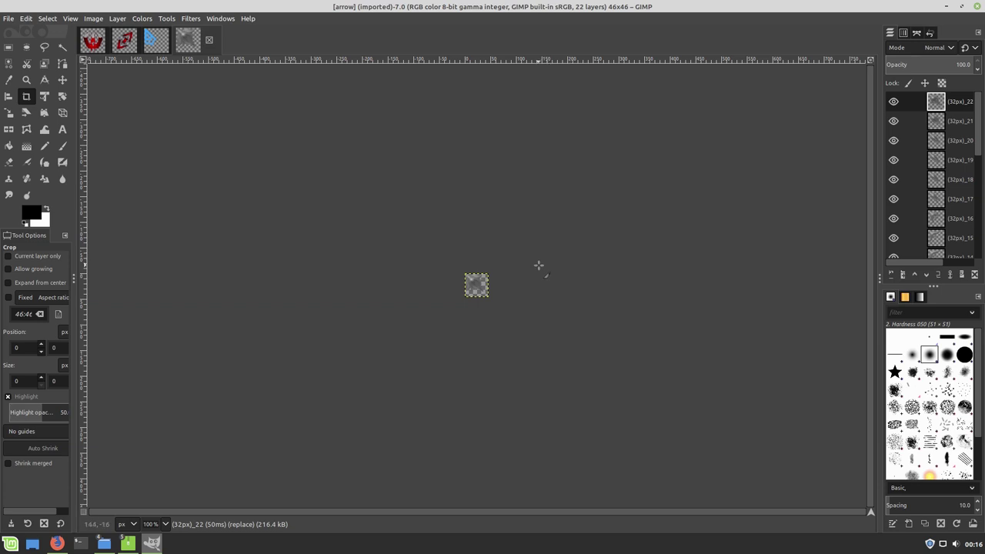
Export the arrow image as Protozoa-grey.png into the Protozoa-grey folder with the default PNG options
{"action": "key", "text": "ctrl+shift+e"}
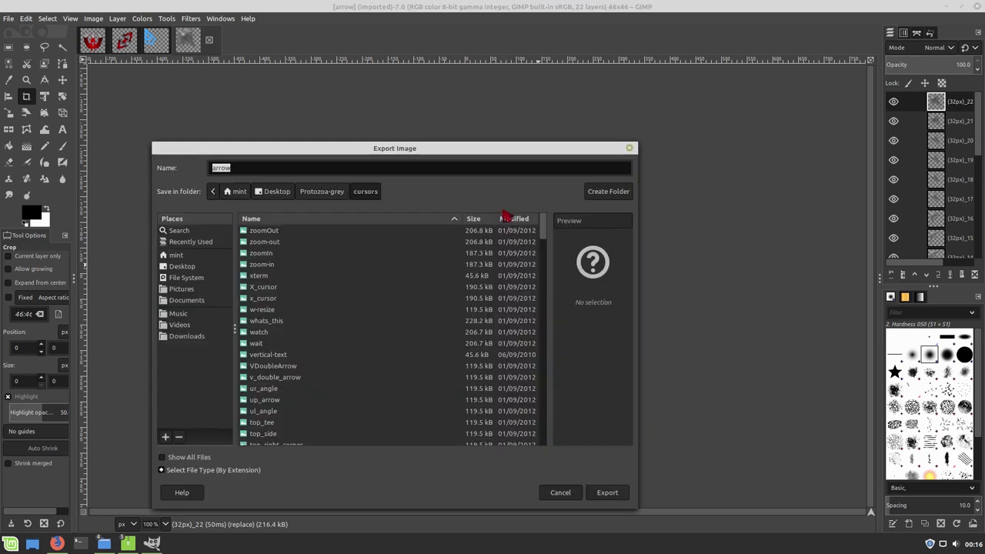
{"action": "left_click", "coordinate": [333, 194]}
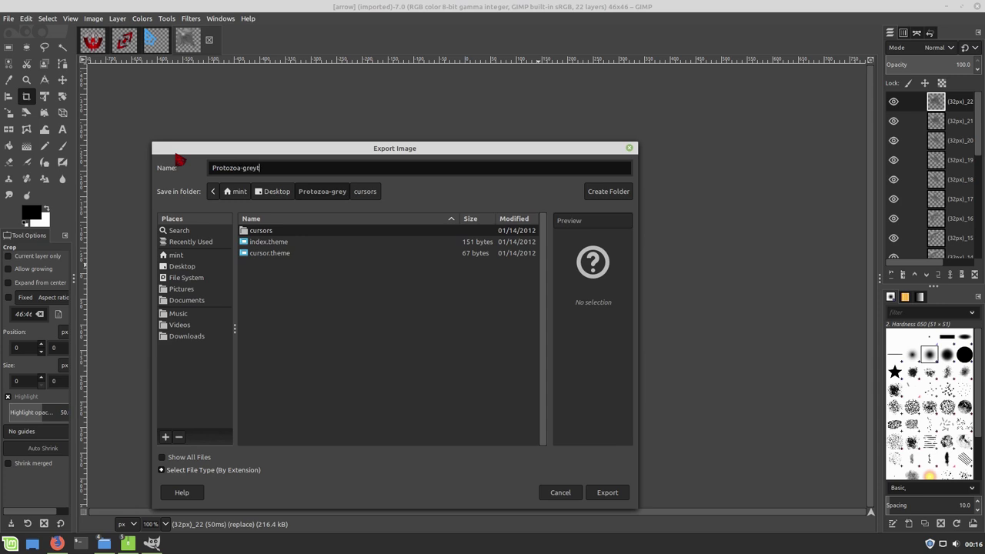
{"action": "type", "text": "g"}
{"action": "key", "text": "Return"}
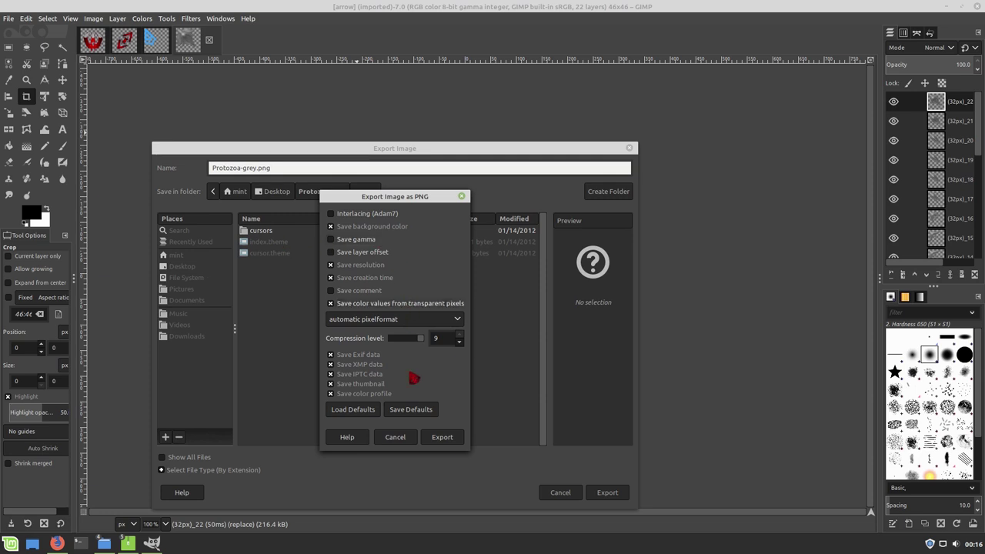
{"action": "left_click", "coordinate": [446, 437]}
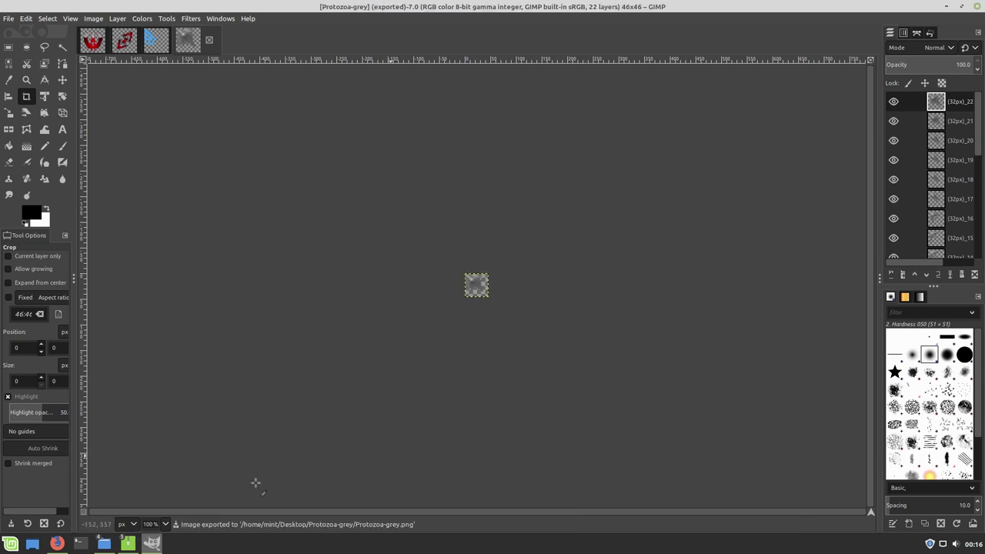
Close GIMP and all open Archive Manager windows
{"action": "left_click", "coordinate": [975, 6]}
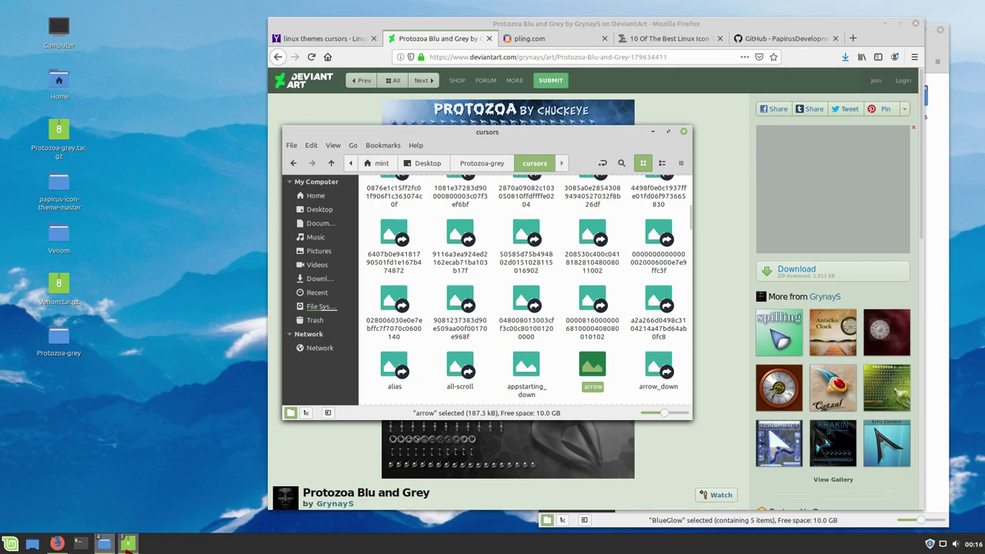
{"action": "mouse_move", "coordinate": [128, 544]}
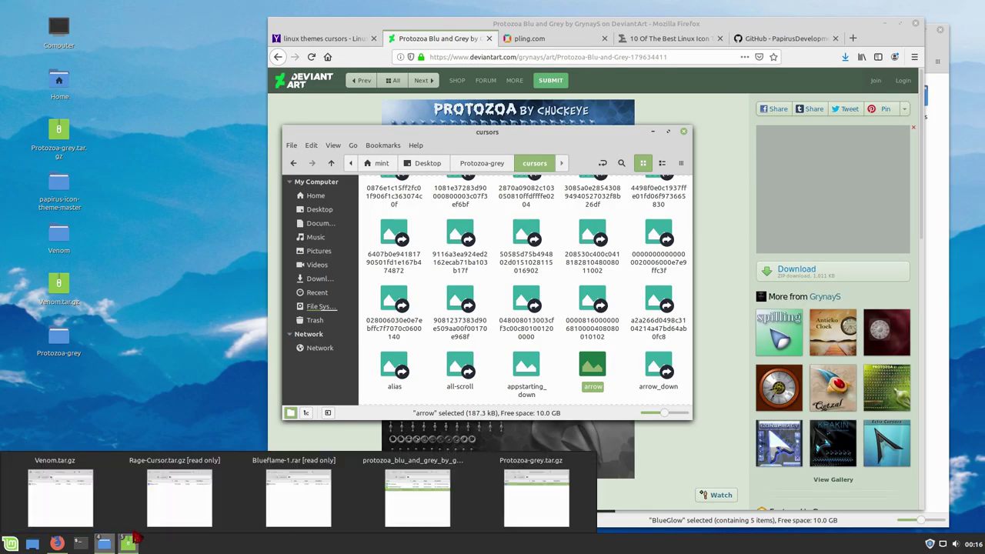
{"action": "right_click", "coordinate": [134, 536]}
{"action": "left_click", "coordinate": [127, 522]}
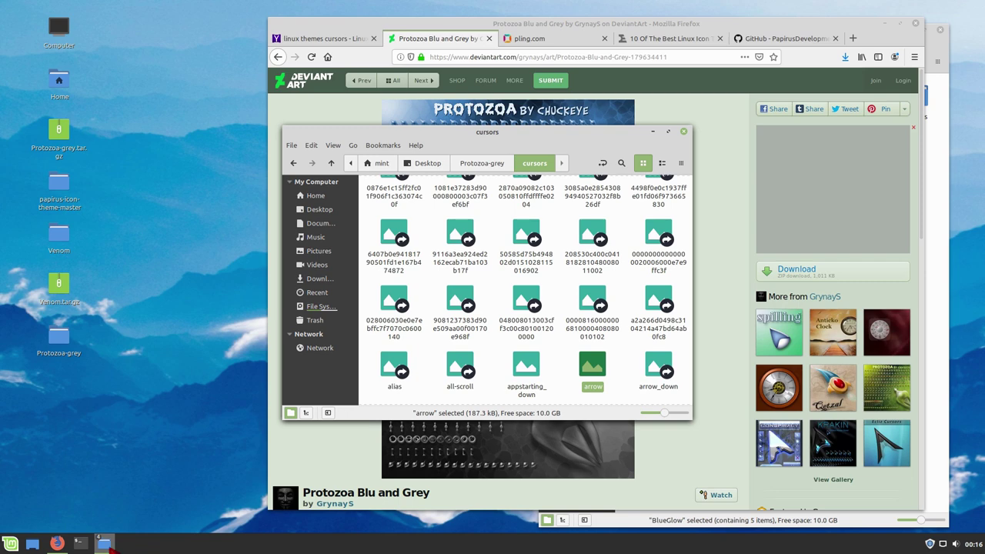
{"action": "mouse_move", "coordinate": [110, 547]}
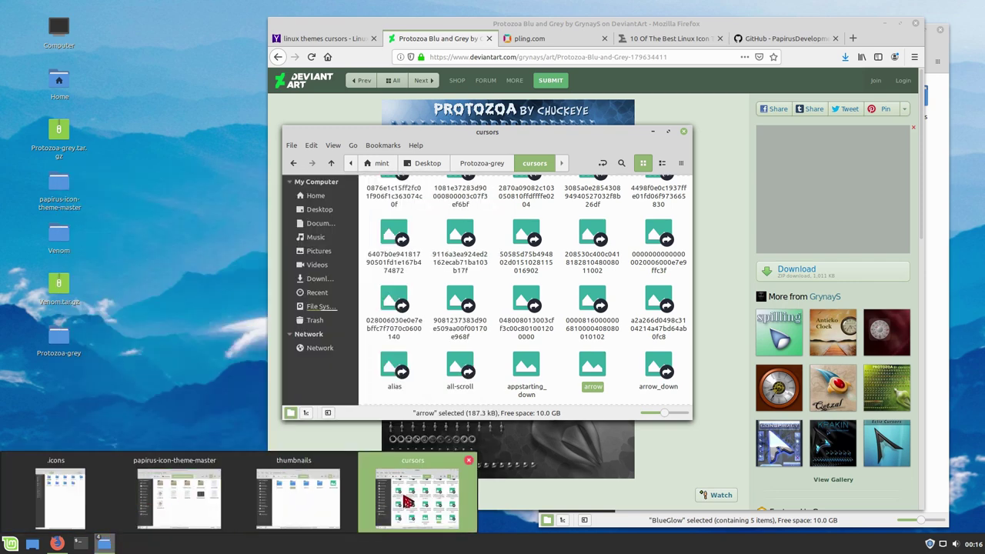
Close the desktop theme's cursors folder window and move the desktop's Protozoa-grey folder into the home .icons folder
{"action": "left_click_drag", "start_coordinate": [600, 132], "coordinate": [779, 77]}
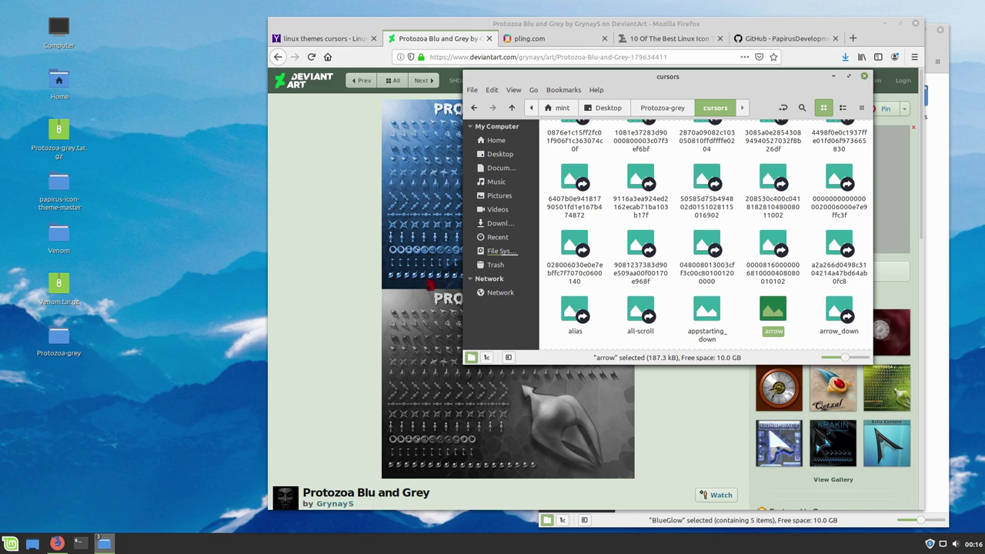
{"action": "left_click", "coordinate": [864, 76]}
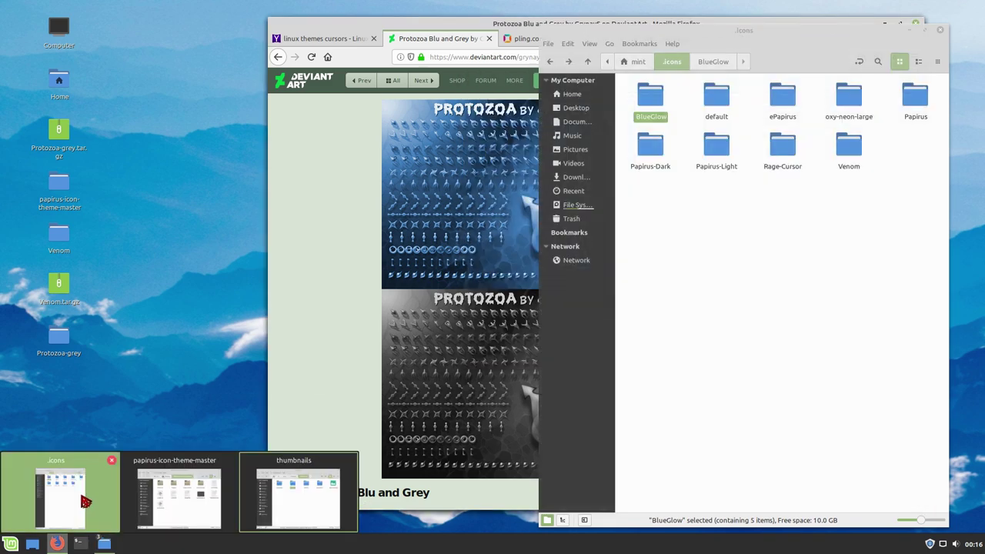
{"action": "left_click", "coordinate": [81, 510]}
{"action": "left_click_drag", "start_coordinate": [60, 338], "coordinate": [813, 230]}
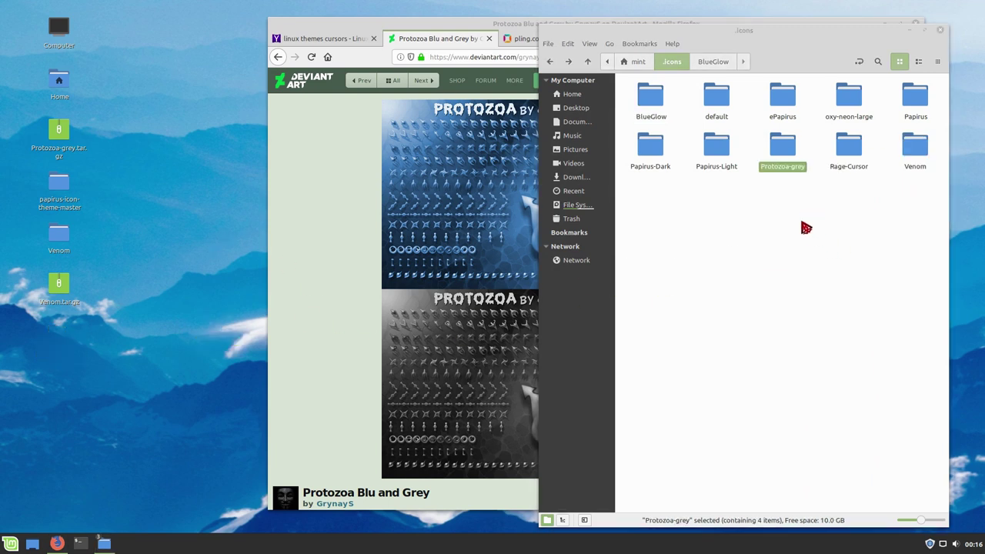
Open the cursors folder in /usr/share/cinnamon/thumbnails as root, entering the account password, with the .icons window kept alongside
{"action": "left_click_drag", "start_coordinate": [758, 30], "coordinate": [250, 23]}
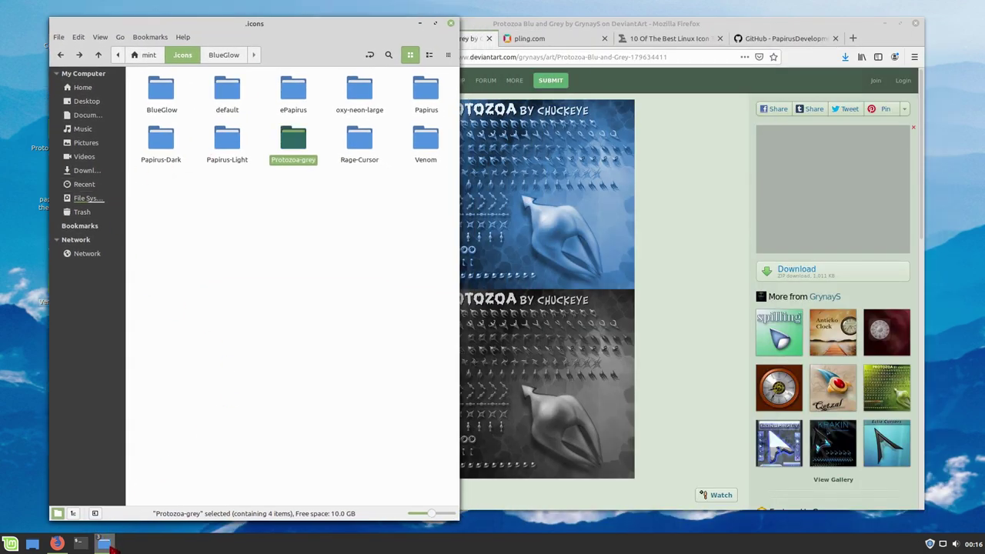
{"action": "mouse_move", "coordinate": [108, 544]}
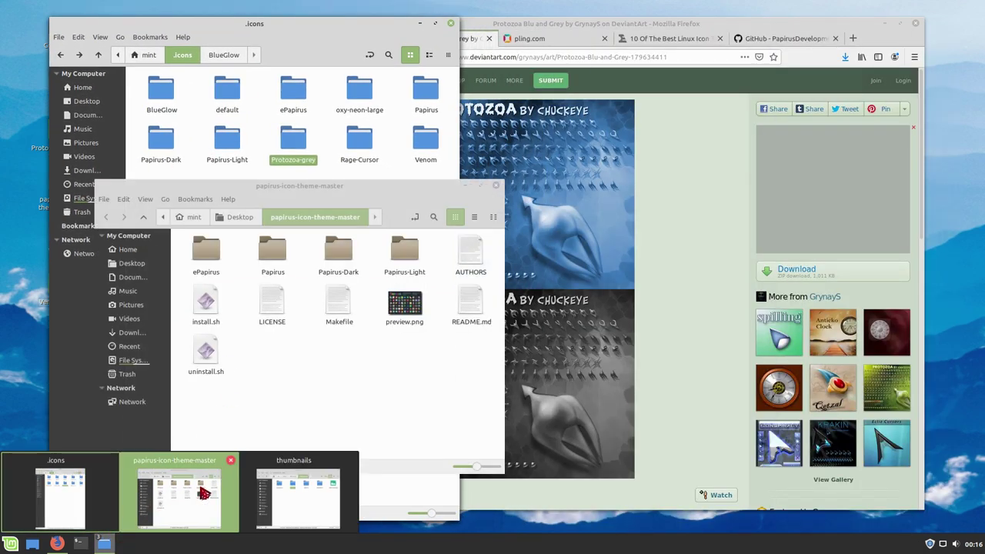
{"action": "left_click", "coordinate": [284, 489]}
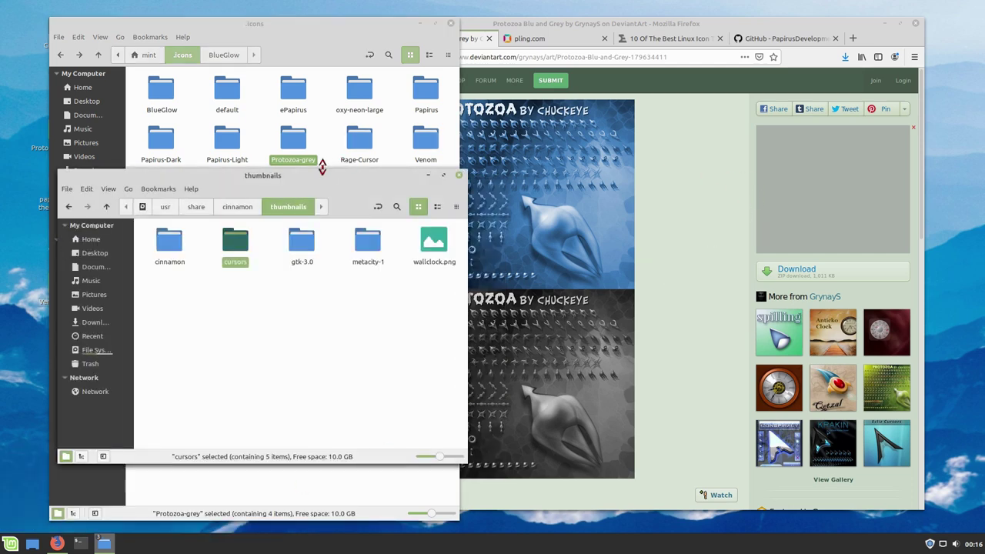
{"action": "left_click_drag", "start_coordinate": [304, 178], "coordinate": [760, 58]}
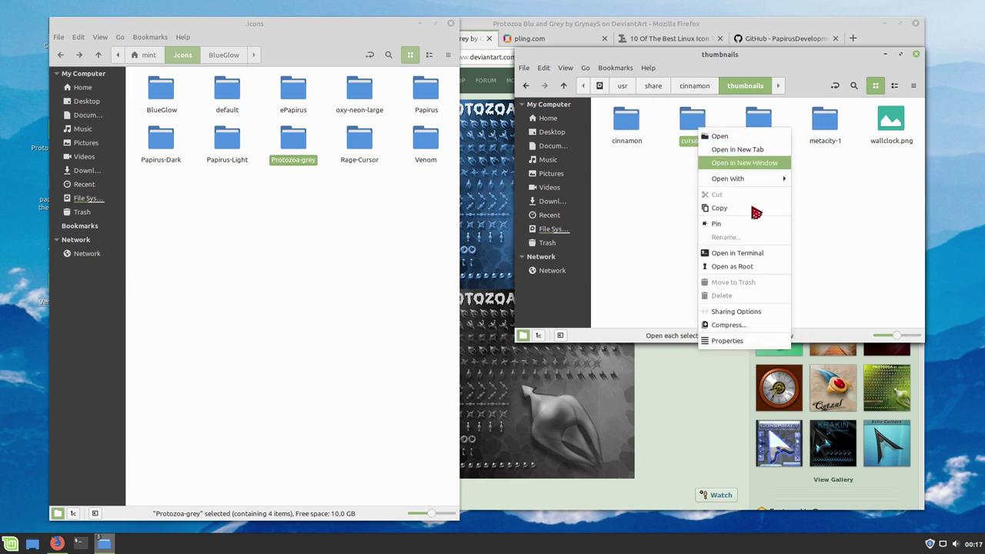
{"action": "left_click", "coordinate": [748, 267]}
{"action": "type", "text": "****"}
{"action": "key", "text": "Return"}
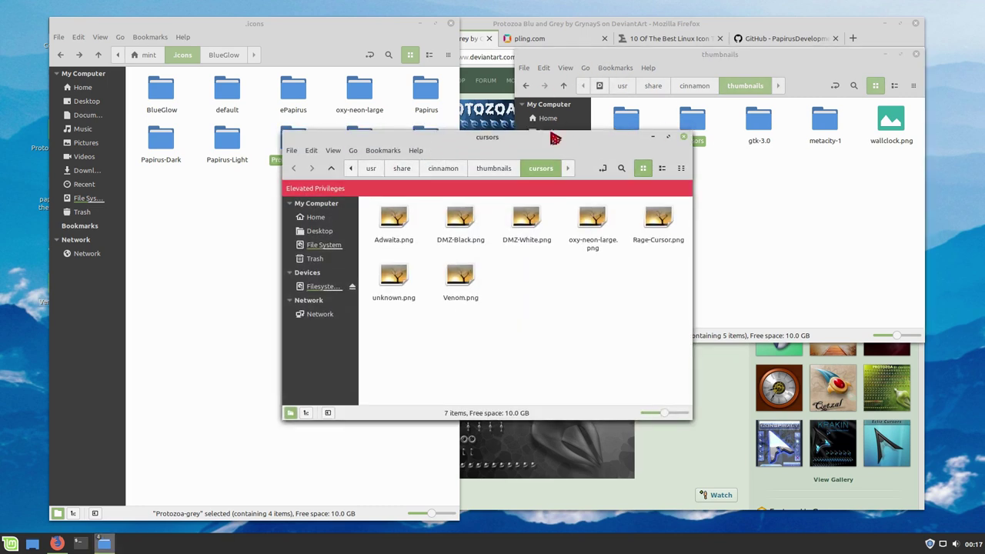
Copy Protozoa-grey.png from the .icons Protozoa-grey folder into the root-opened cursors thumbnails folder
{"action": "left_click_drag", "start_coordinate": [555, 137], "coordinate": [773, 109]}
{"action": "double_click", "coordinate": [295, 148]}
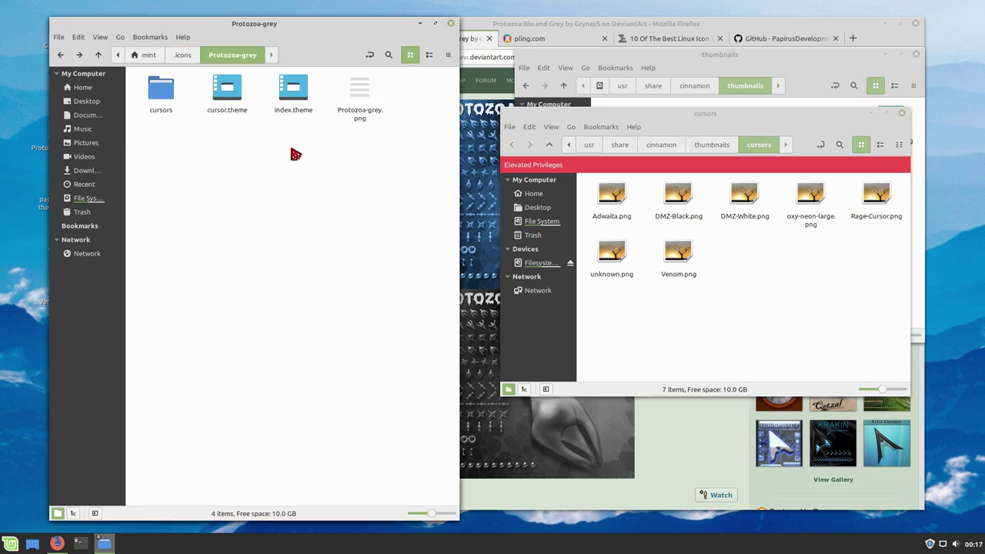
{"action": "left_click_drag", "start_coordinate": [357, 90], "coordinate": [790, 288]}
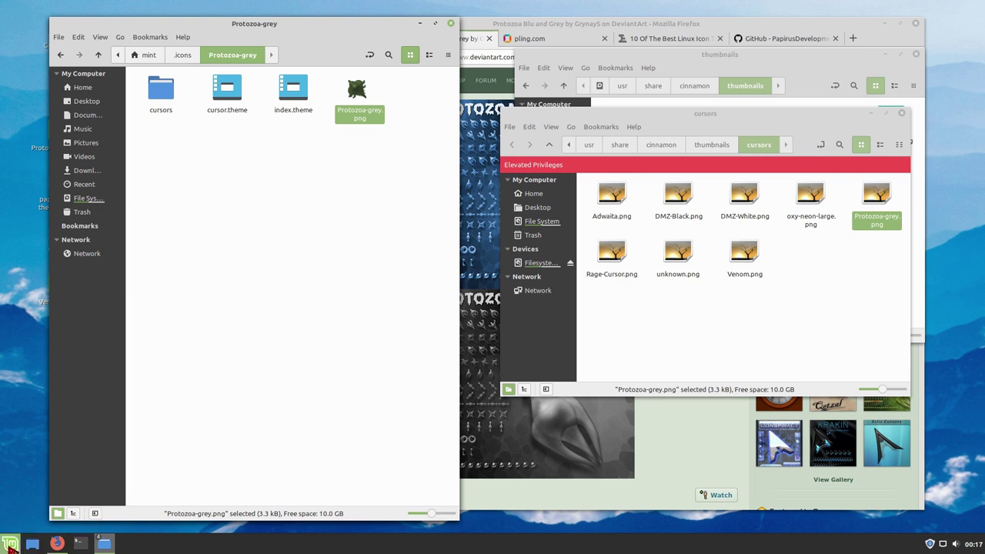
{"action": "key", "text": "super"}
{"action": "key", "text": "Escape"}
{"action": "key", "text": "super"}
{"action": "key", "text": "Escape"}
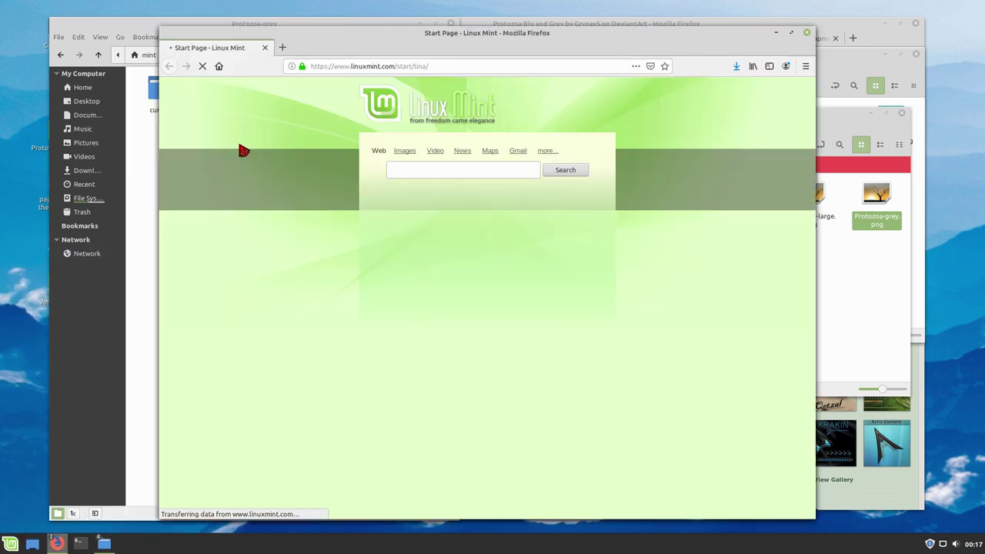
{"action": "key", "text": "super"}
{"action": "key", "text": "Escape"}
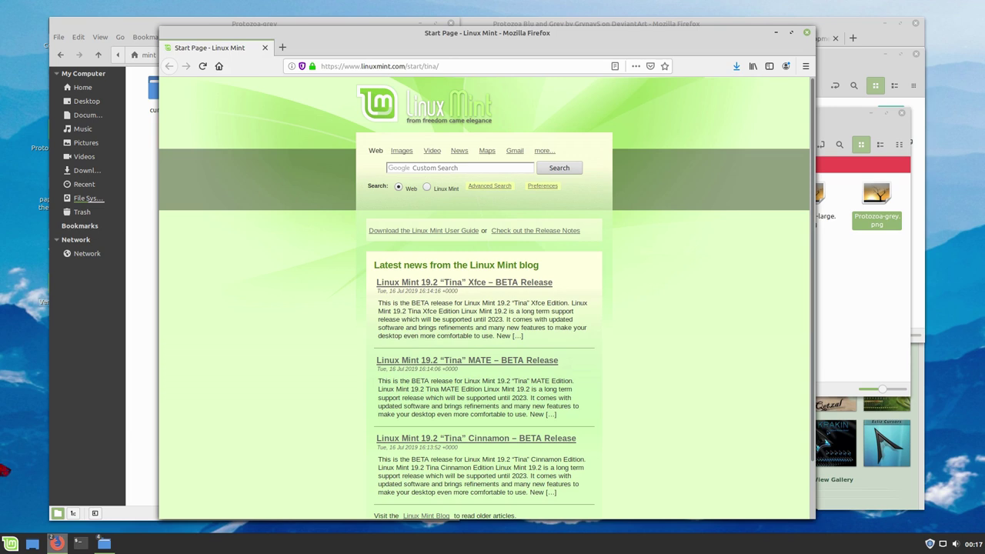
{"action": "left_click", "coordinate": [806, 32]}
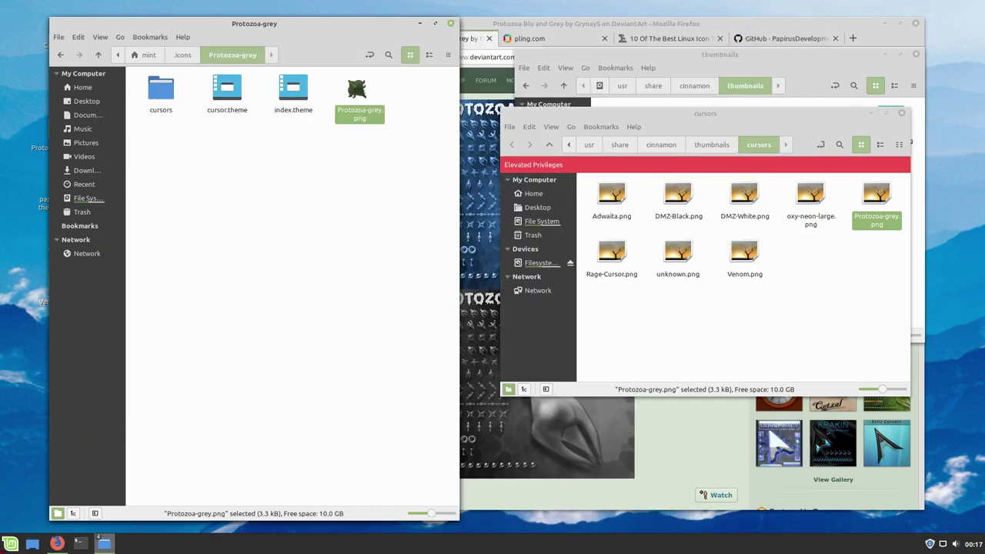
Set the mouse pointer theme to Protozoa-grey in the Themes section of System Settings, and close the settings
{"action": "left_click", "coordinate": [13, 541]}
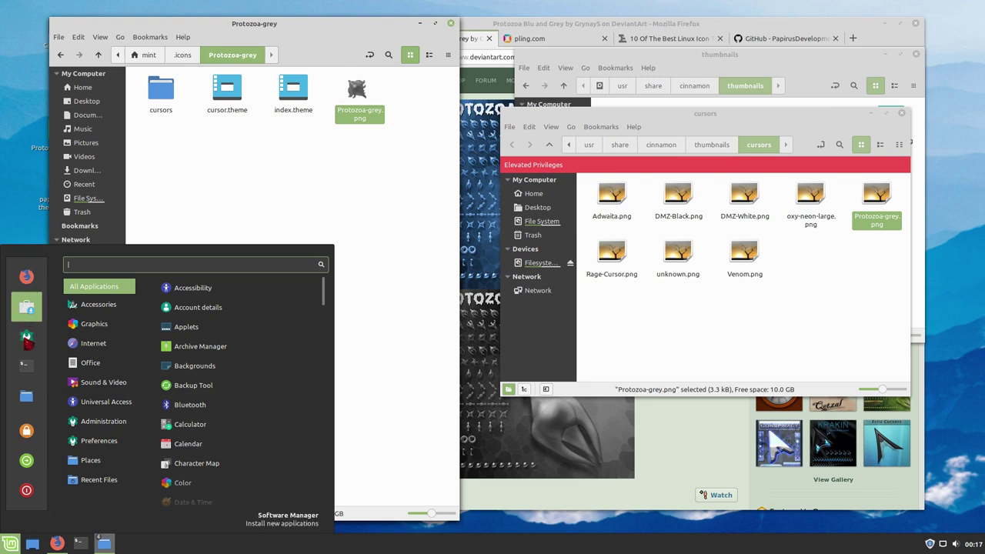
{"action": "key", "text": "Escape"}
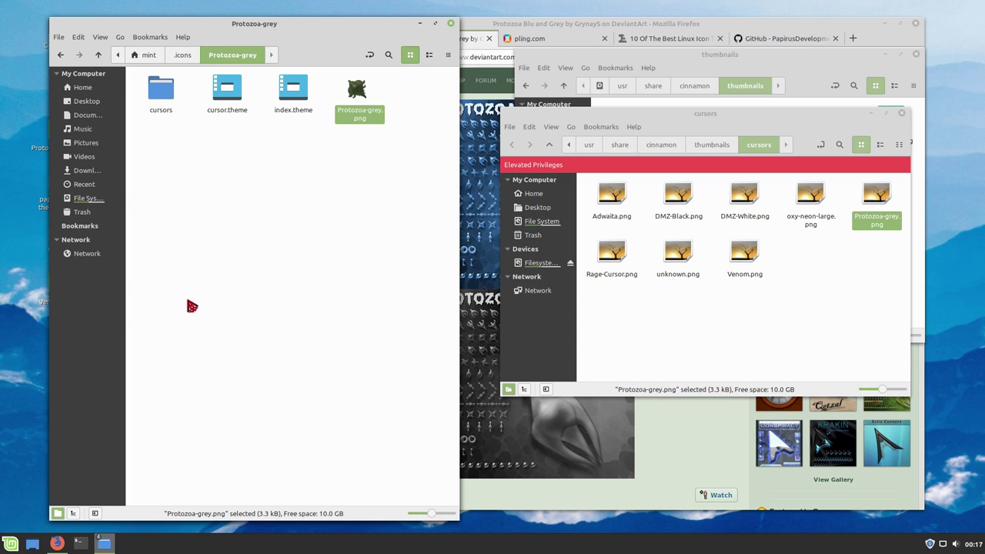
{"action": "left_click", "coordinate": [506, 194]}
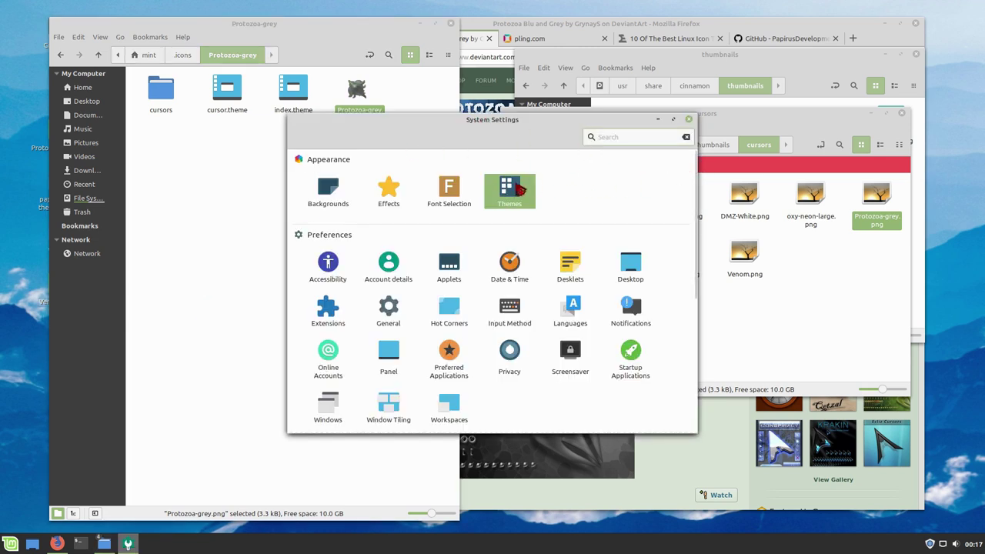
{"action": "left_click", "coordinate": [603, 320]}
{"action": "left_click", "coordinate": [826, 280]}
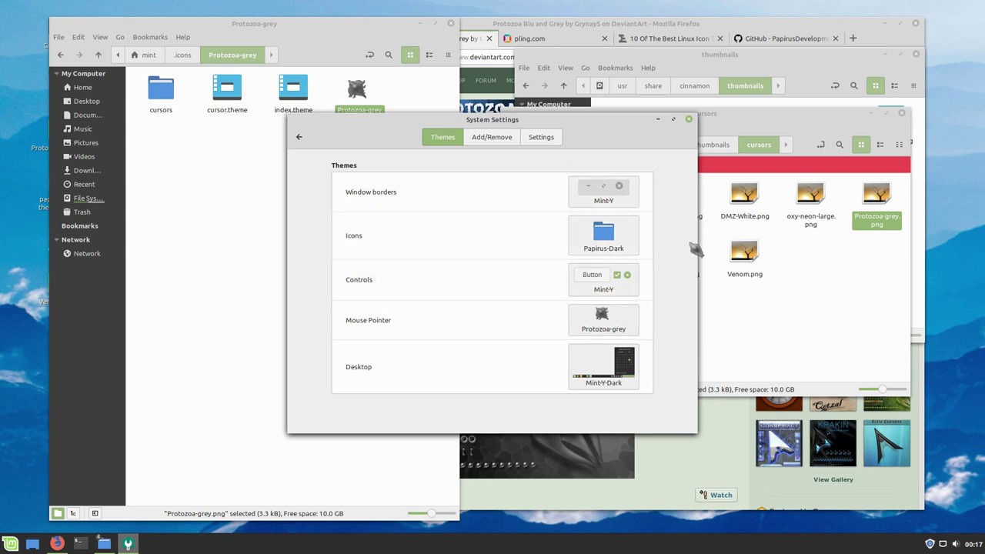
{"action": "left_click", "coordinate": [689, 121]}
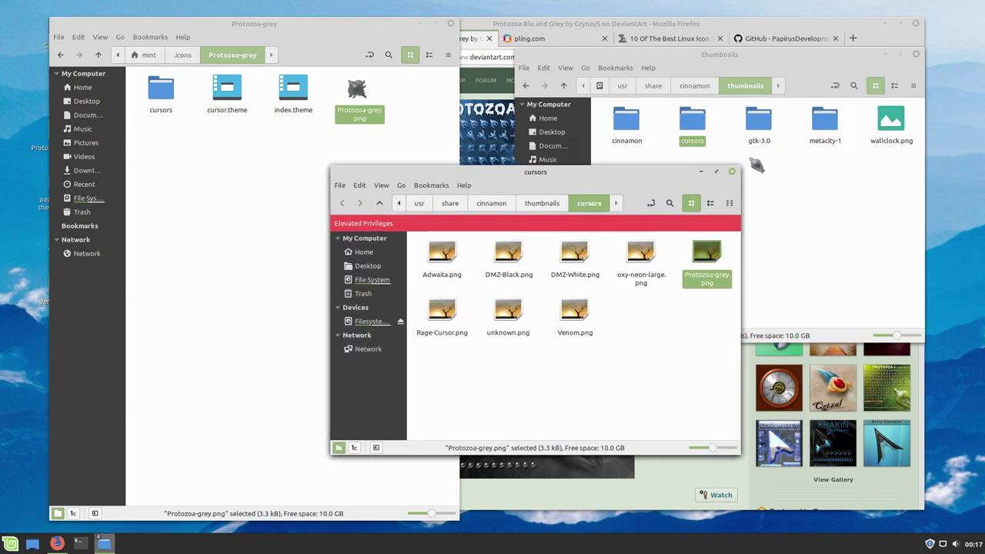
Close the cursors, thumbnails and Protozoa-grey folder windows
{"action": "left_click", "coordinate": [735, 165]}
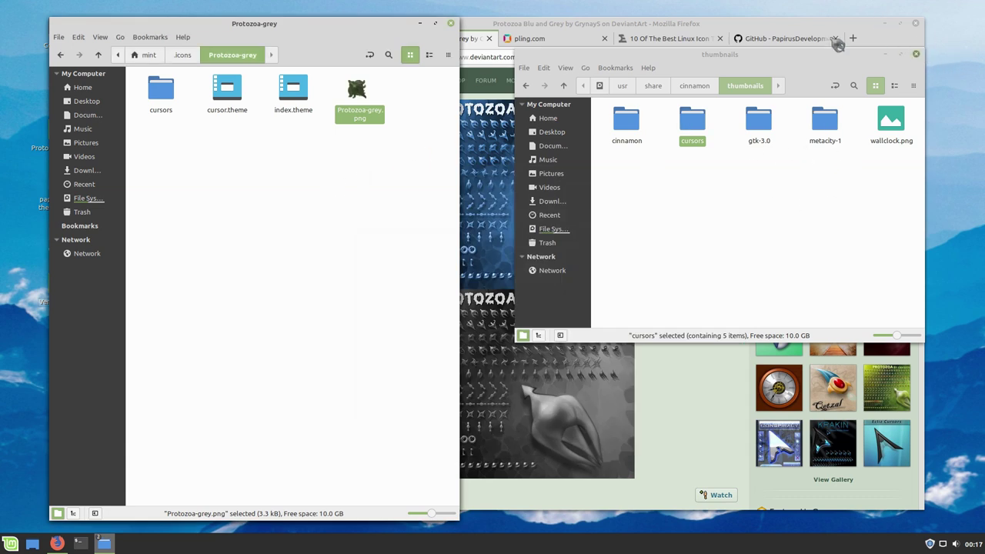
{"action": "left_click", "coordinate": [915, 55]}
{"action": "left_click", "coordinate": [451, 24]}
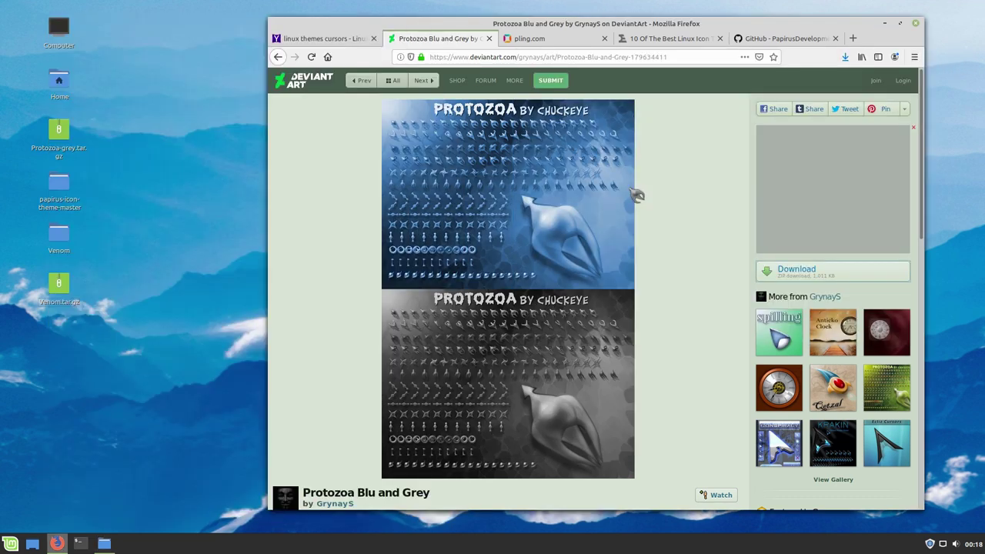